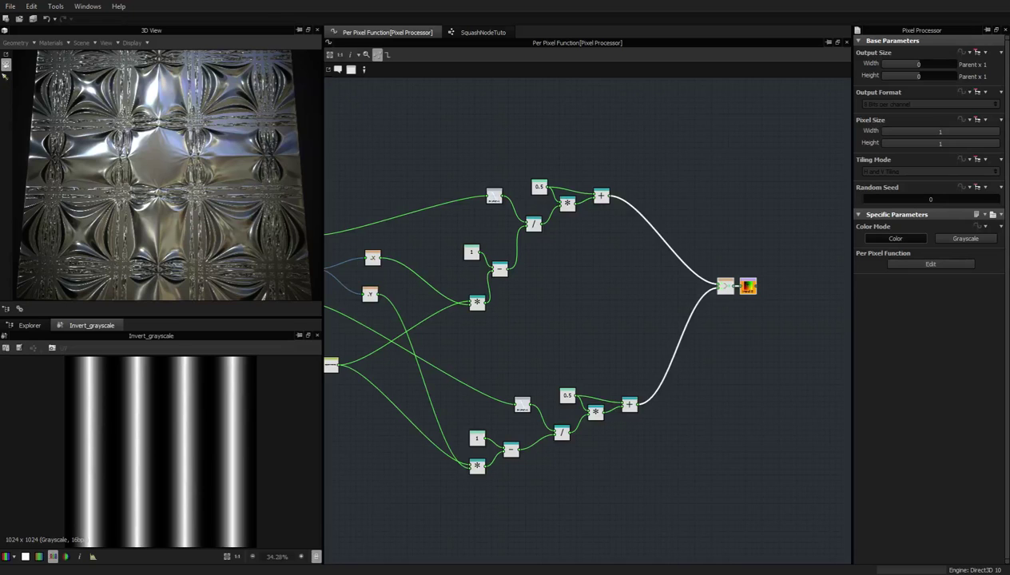
{"action": "scroll", "coordinate": [675, 214], "scroll_direction": "up", "scroll_amount": 3}
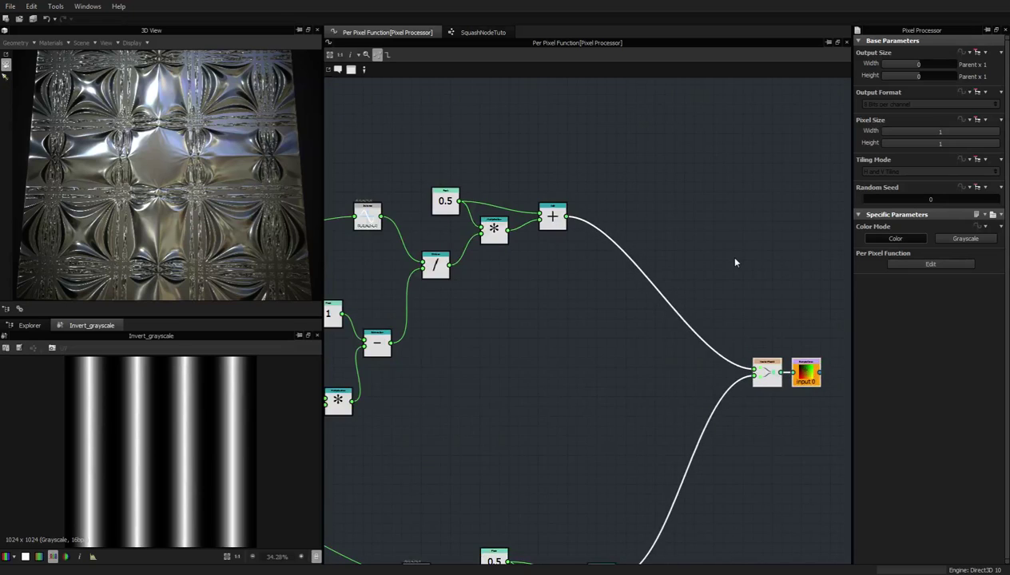
{"action": "scroll", "coordinate": [735, 262], "scroll_direction": "down", "scroll_amount": 3}
{"action": "left_click_drag", "start_coordinate": [172, 191], "coordinate": [215, 172]}
{"action": "scroll", "coordinate": [183, 190], "scroll_direction": "down", "scroll_amount": 4}
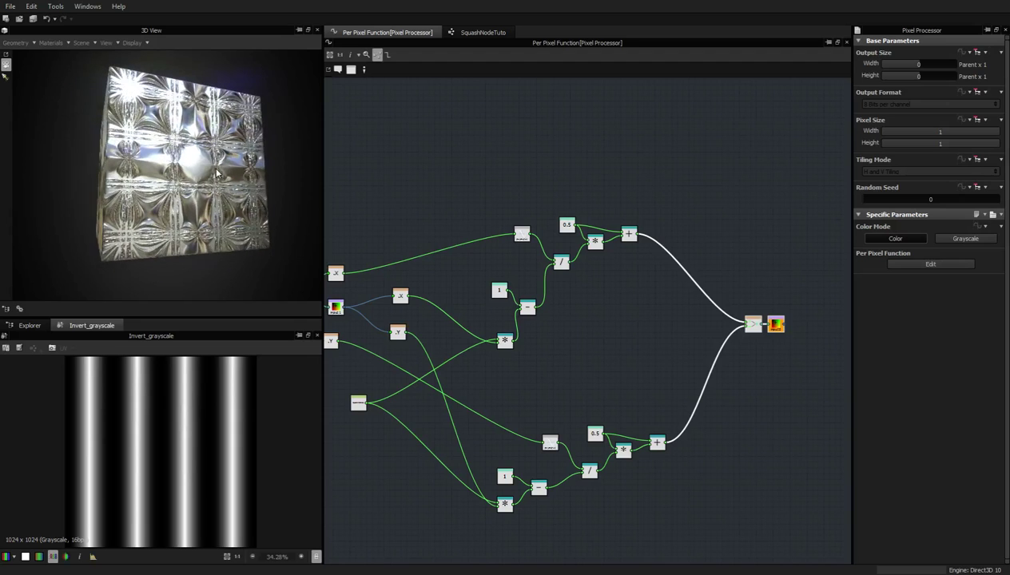
- In the SquashNodeTuto graph, bring the Transformation 2D and Invert Grayscale nodes closer together and delete the Invert Grayscale node
{"action": "left_click", "coordinate": [463, 34]}
{"action": "middle_click_drag", "start_coordinate": [709, 256], "coordinate": [596, 275]}
{"action": "double_click", "coordinate": [611, 171]}
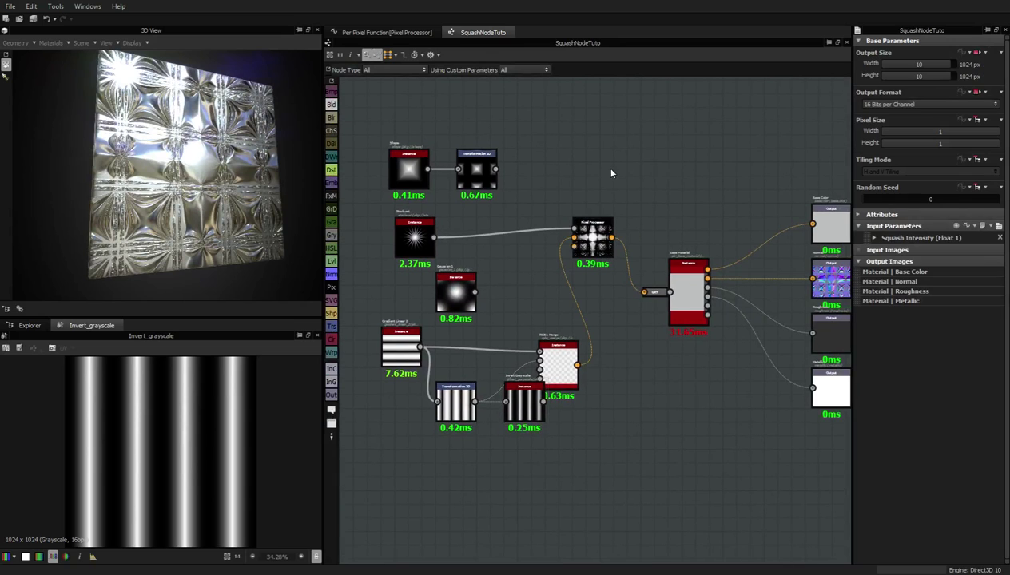
{"action": "middle_click_drag", "start_coordinate": [467, 348], "coordinate": [585, 321]}
{"action": "scroll", "coordinate": [584, 321], "scroll_direction": "up", "scroll_amount": 3}
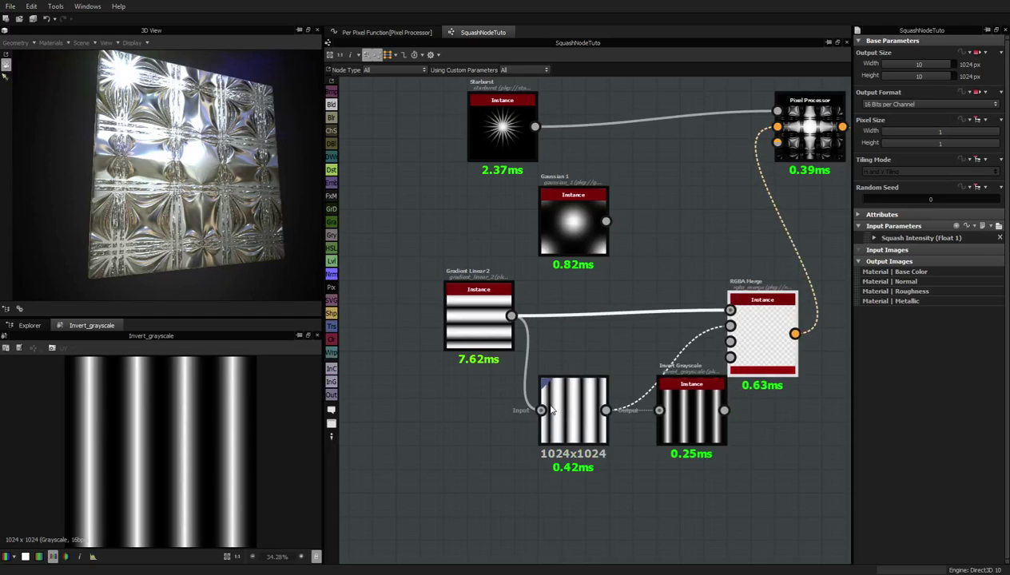
{"action": "left_click_drag", "start_coordinate": [561, 405], "coordinate": [536, 403]}
{"action": "left_click_drag", "start_coordinate": [714, 400], "coordinate": [667, 400]}
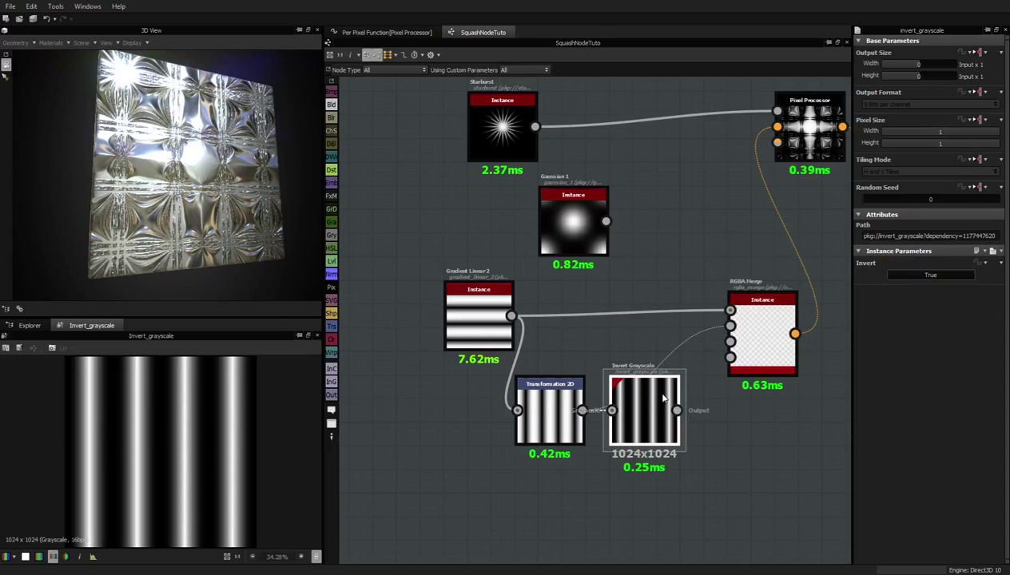
{"action": "key", "text": "Delete"}
- Preview the graph's input parameters, try a lower Squash Intensity, and set it to 4.24
{"action": "scroll", "coordinate": [613, 338], "scroll_direction": "down", "scroll_amount": 3}
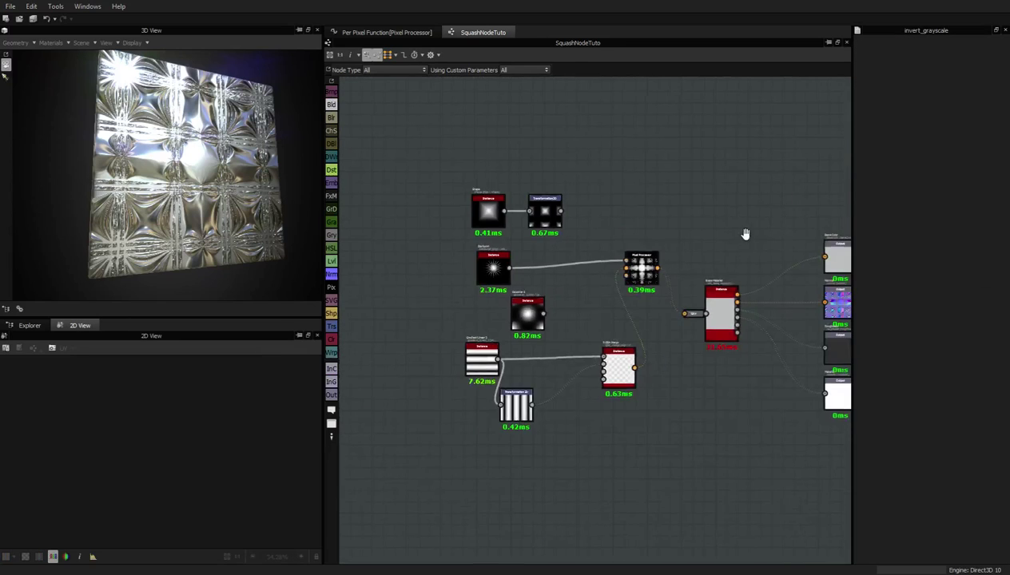
{"action": "middle_click_drag", "start_coordinate": [745, 234], "coordinate": [671, 244]}
{"action": "double_click", "coordinate": [697, 210]}
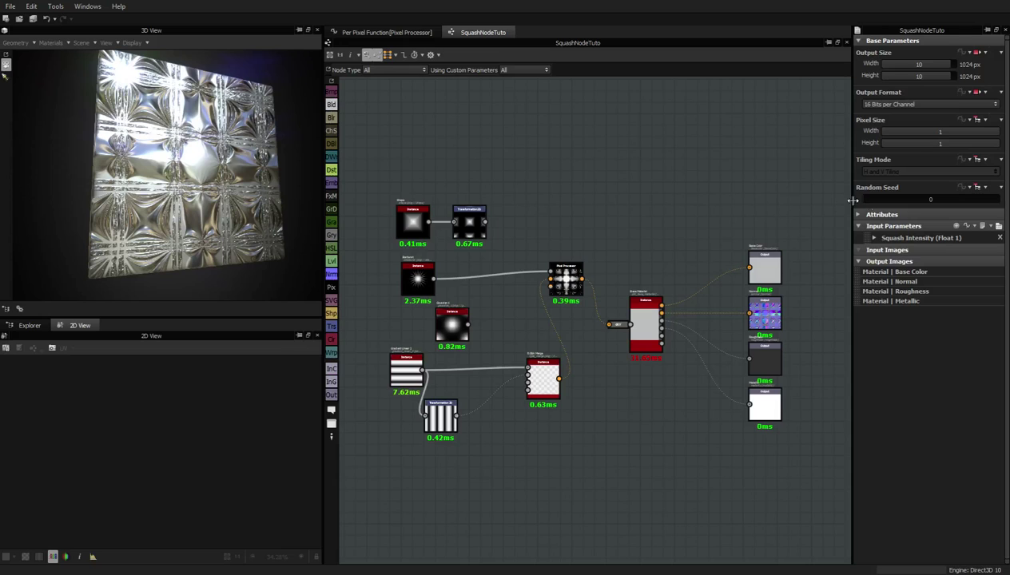
{"action": "left_click", "coordinate": [999, 228]}
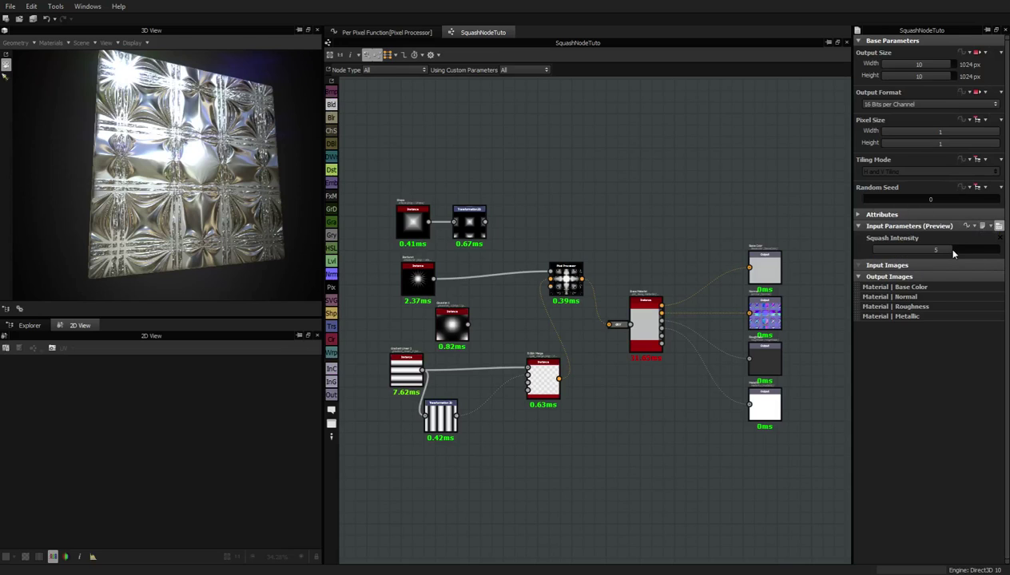
{"action": "left_click_drag", "start_coordinate": [952, 252], "coordinate": [904, 254]}
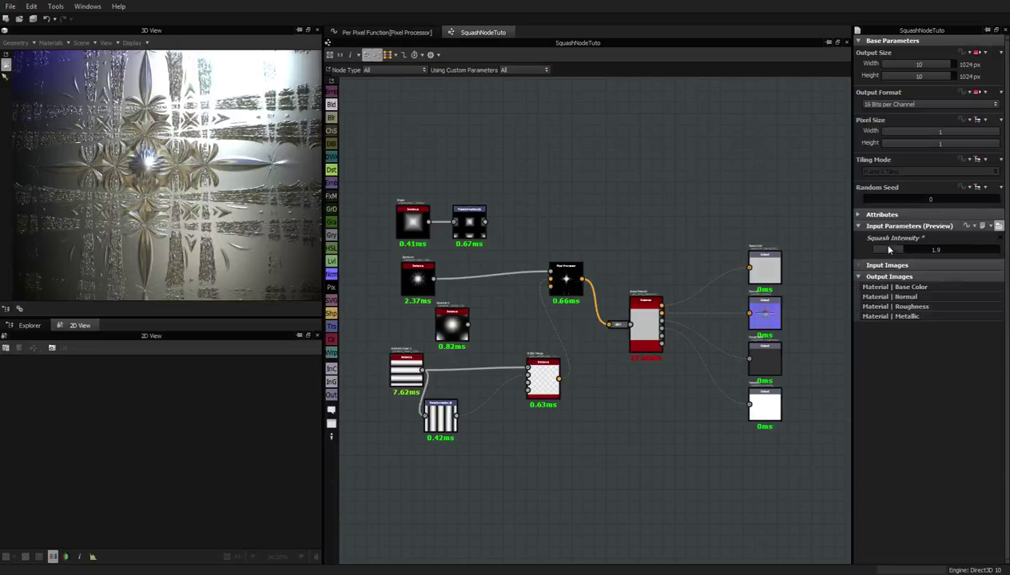
{"action": "left_click_drag", "start_coordinate": [917, 254], "coordinate": [947, 253]}
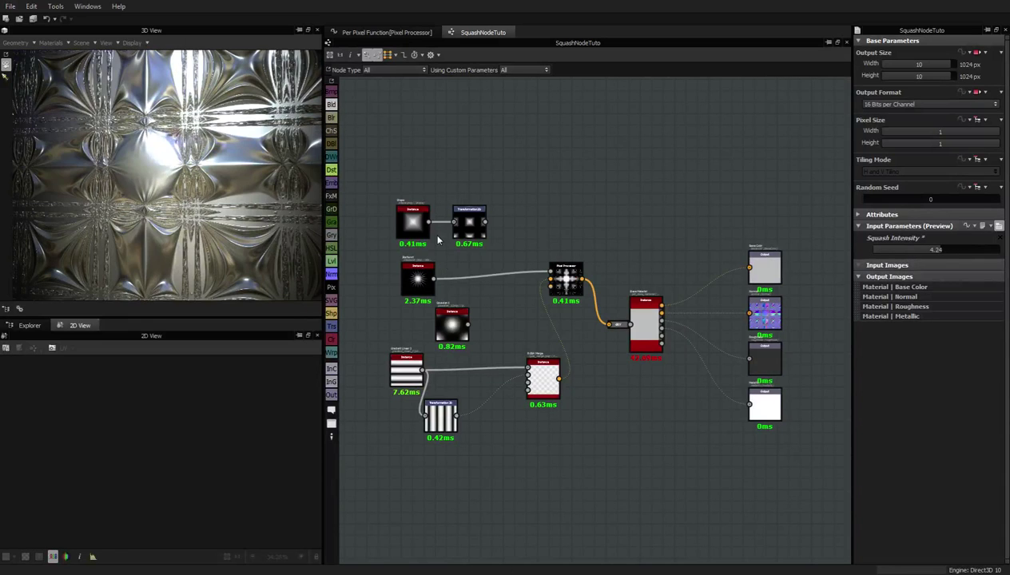
- Connect the Shape node's output to the first input of the Pixel Processor
{"action": "left_click_drag", "start_coordinate": [486, 222], "coordinate": [551, 272]}
{"action": "left_click_drag", "start_coordinate": [206, 201], "coordinate": [228, 209]}
{"action": "scroll", "coordinate": [568, 262], "scroll_direction": "up", "scroll_amount": 9}
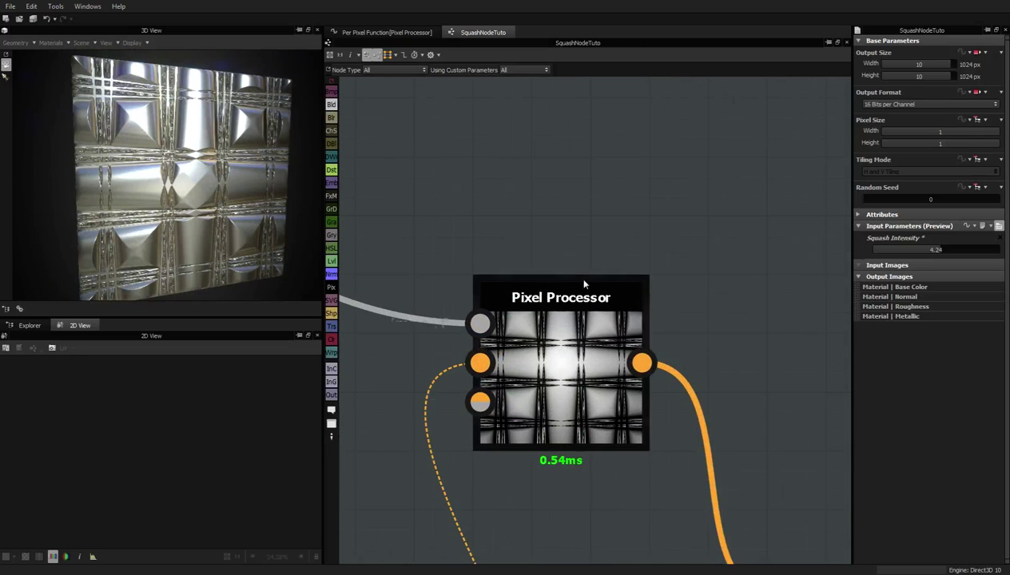
- Examine the Pixel Processor's output, its parameters and the squashed pattern in the 3D preview
{"action": "scroll", "coordinate": [584, 340], "scroll_direction": "up", "scroll_amount": 1}
{"action": "scroll", "coordinate": [584, 340], "scroll_direction": "down", "scroll_amount": 5}
{"action": "scroll", "coordinate": [631, 254], "scroll_direction": "down", "scroll_amount": 4}
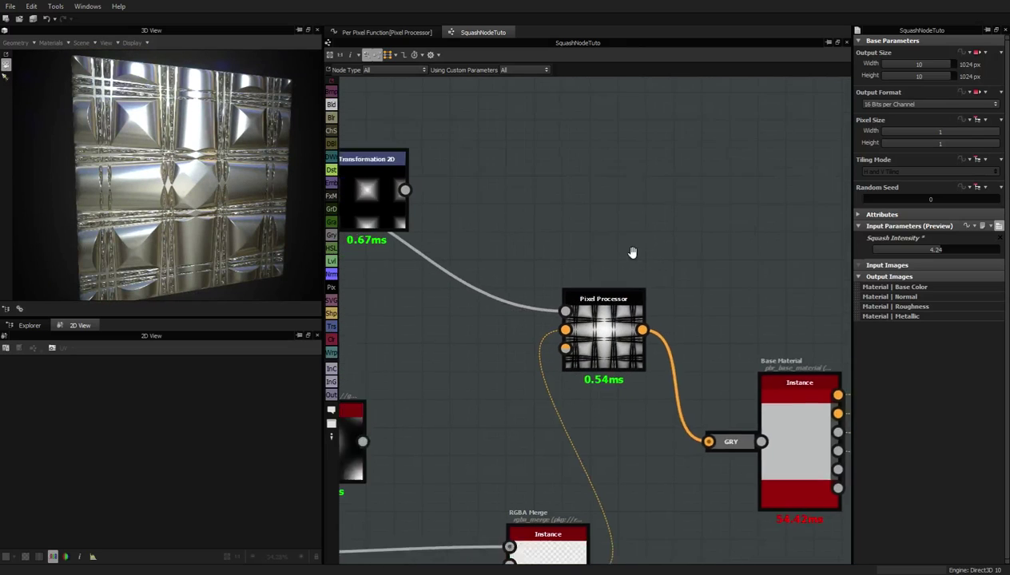
{"action": "scroll", "coordinate": [609, 243], "scroll_direction": "up", "scroll_amount": 5}
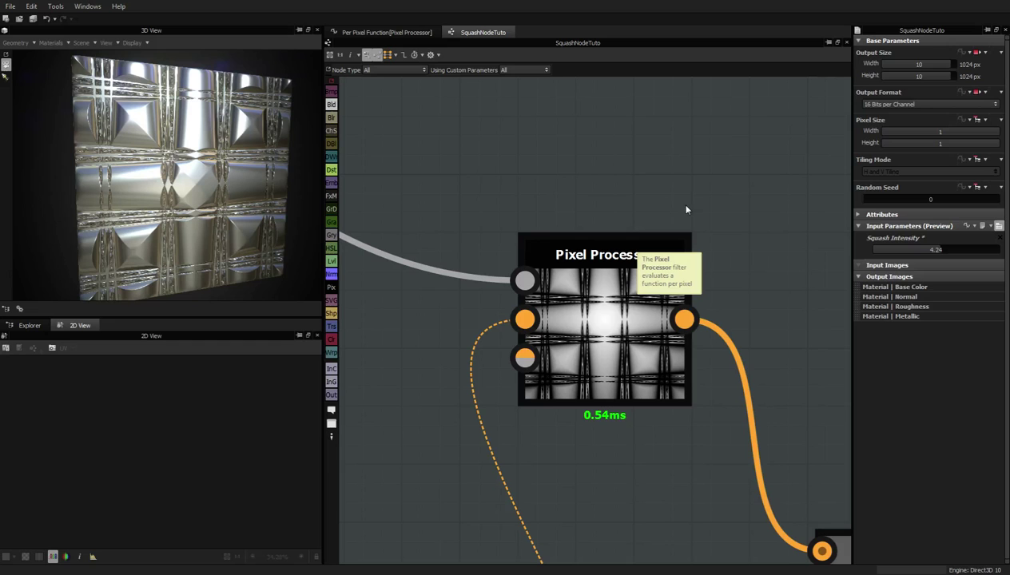
{"action": "middle_click_drag", "start_coordinate": [755, 272], "coordinate": [665, 270]}
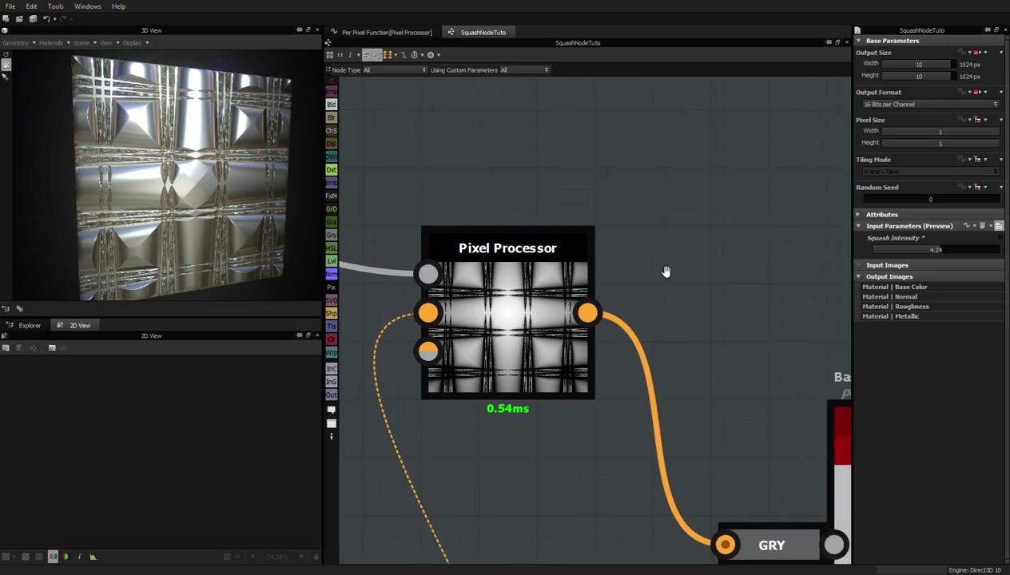
{"action": "scroll", "coordinate": [663, 272], "scroll_direction": "down", "scroll_amount": 2}
{"action": "mouse_move", "coordinate": [196, 190]}
{"action": "left_mouse_down"}
{"action": "mouse_move", "coordinate": [175, 175]}
{"action": "mouse_move", "coordinate": [196, 186]}
{"action": "left_mouse_up"}
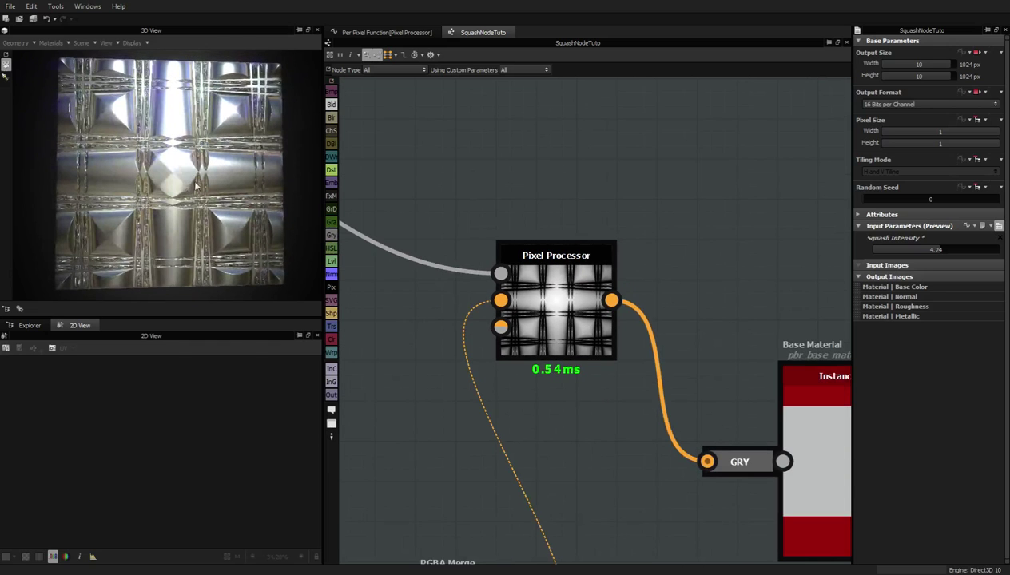
{"action": "scroll", "coordinate": [793, 213], "scroll_direction": "down", "scroll_amount": 3}
{"action": "scroll", "coordinate": [766, 215], "scroll_direction": "up", "scroll_amount": 5}
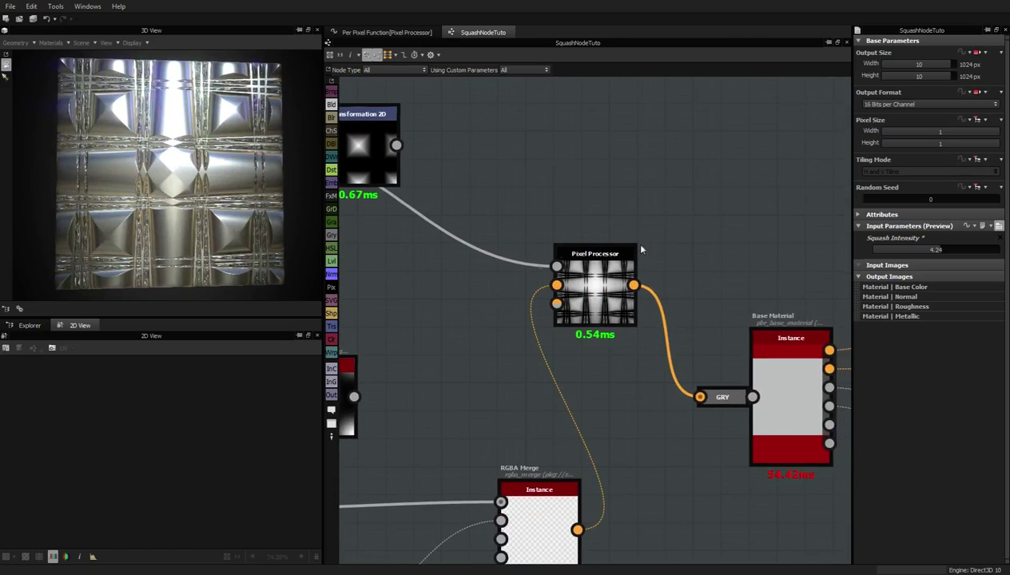
{"action": "left_click", "coordinate": [623, 268]}
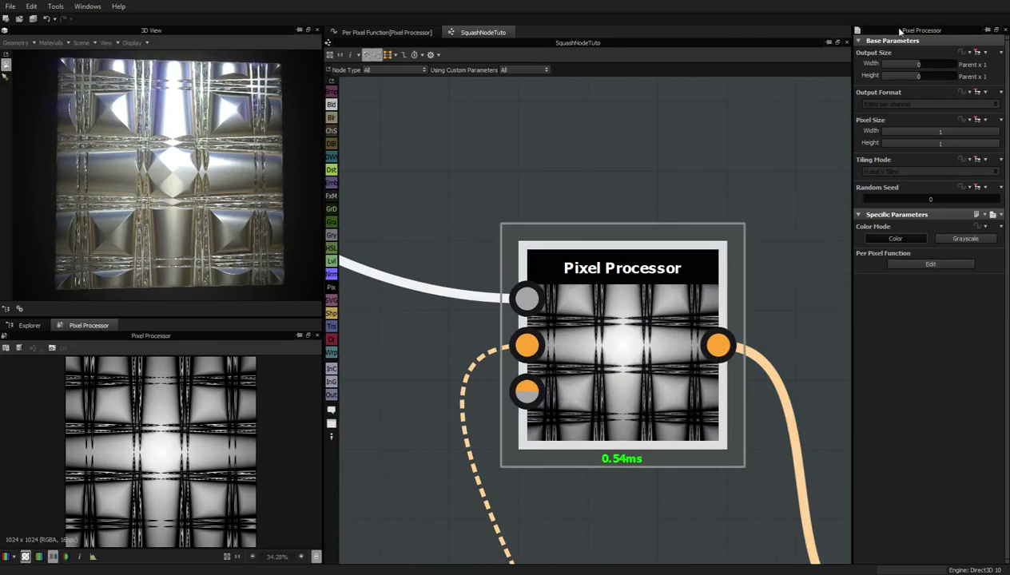
{"action": "scroll", "coordinate": [728, 171], "scroll_direction": "down", "scroll_amount": 1}
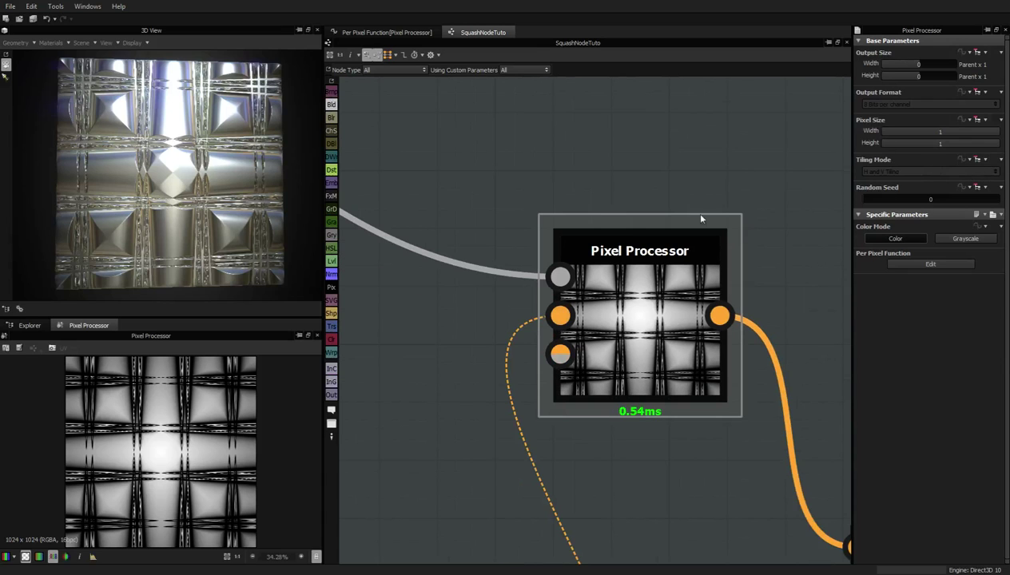
- Add a new input parameter to the SquashNodeTuto graph and set its type to Boolean
{"action": "left_click", "coordinate": [677, 158]}
{"action": "scroll", "coordinate": [730, 231], "scroll_direction": "down", "scroll_amount": 3}
{"action": "middle_click_drag", "start_coordinate": [737, 236], "coordinate": [498, 228]}
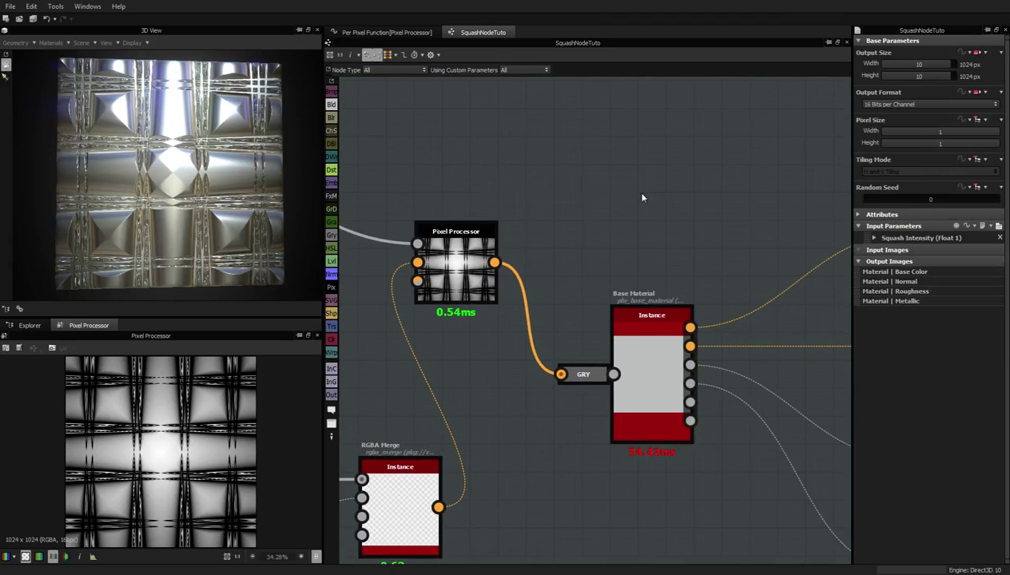
{"action": "middle_click_drag", "start_coordinate": [698, 224], "coordinate": [446, 219]}
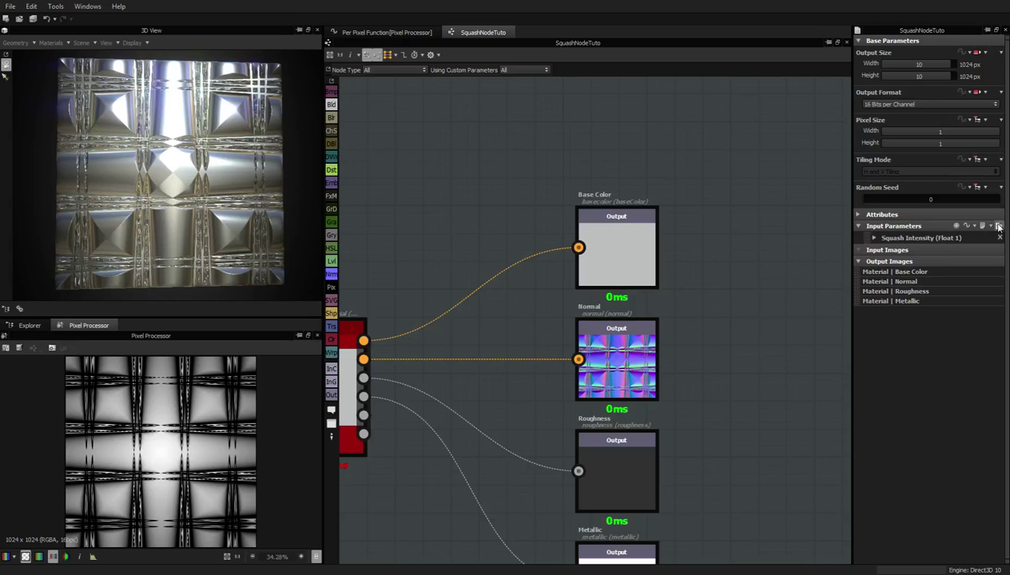
{"action": "left_click", "coordinate": [956, 227]}
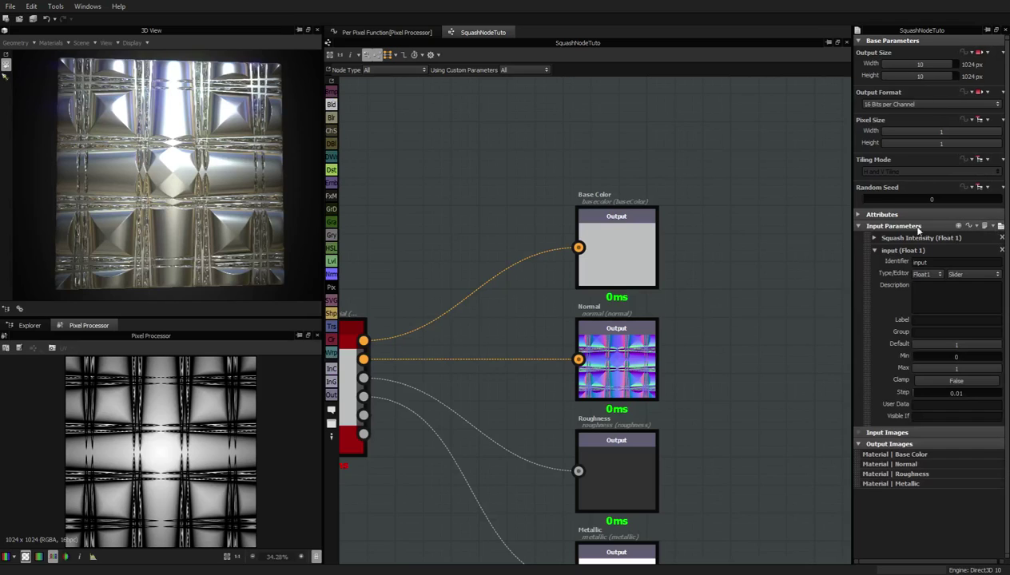
{"action": "left_click", "coordinate": [928, 274]}
{"action": "left_click", "coordinate": [923, 283]}
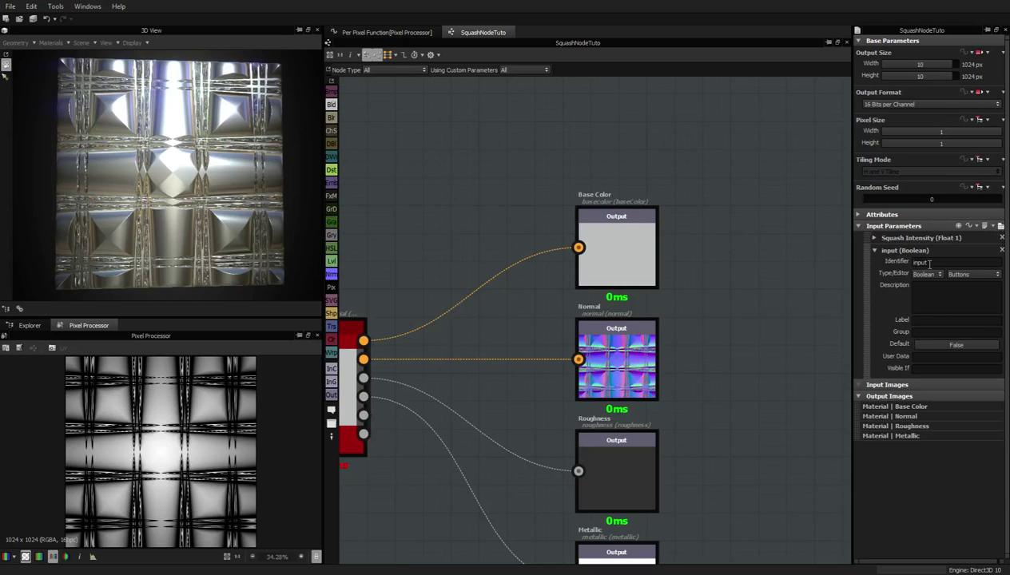
- Give the Boolean input the identifier tile and the label Tile, and set its default to True
{"action": "double_click", "coordinate": [927, 263]}
{"action": "type", "text": "Ti"}
{"action": "left_click", "coordinate": [943, 348]}
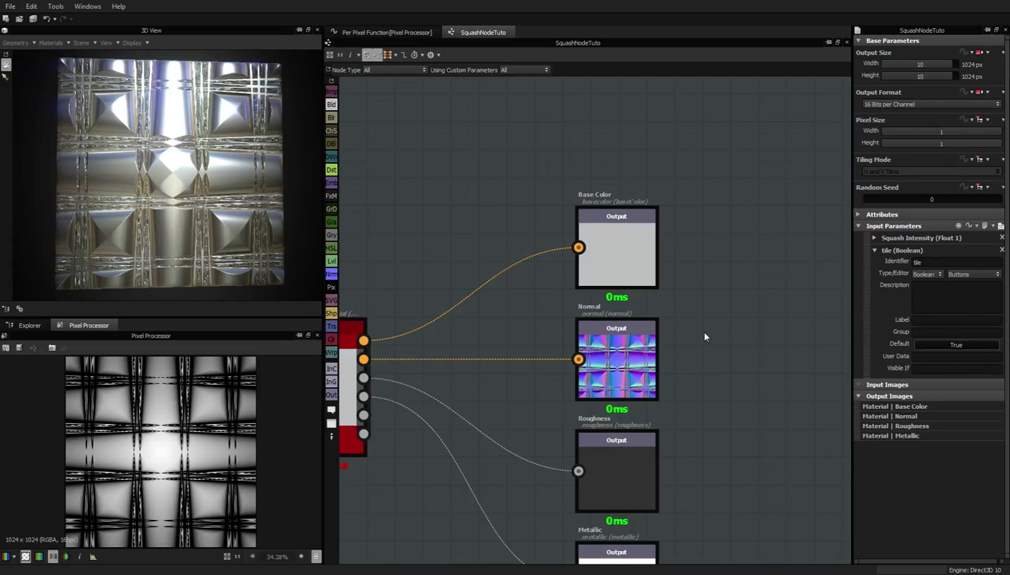
{"action": "scroll", "coordinate": [697, 335], "scroll_direction": "down", "scroll_amount": 3}
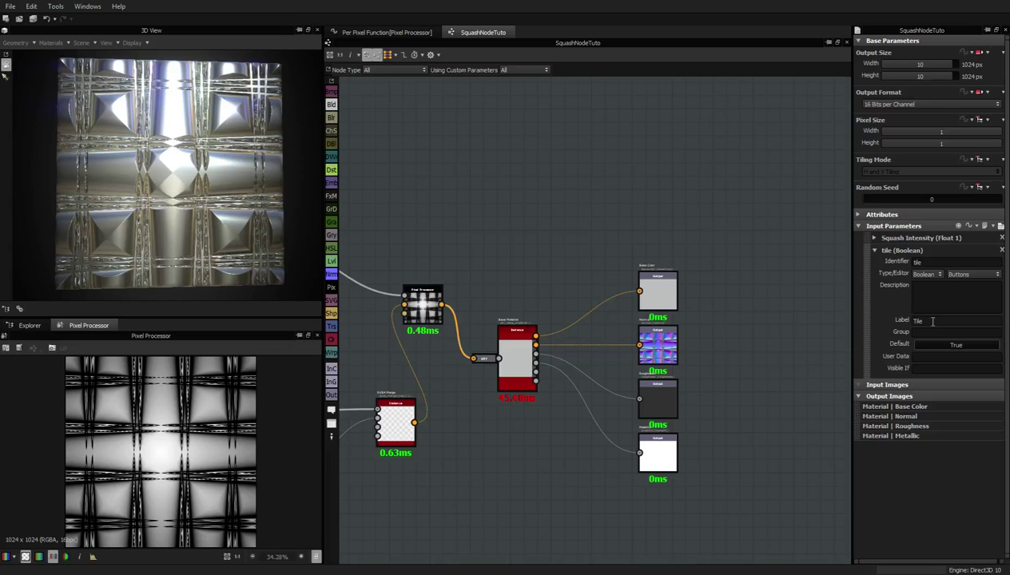
{"action": "key", "text": "Return"}
- Open the Pixel Processor's per-pixel function for editing
{"action": "scroll", "coordinate": [671, 164], "scroll_direction": "down", "scroll_amount": 2}
{"action": "scroll", "coordinate": [621, 209], "scroll_direction": "up", "scroll_amount": 4}
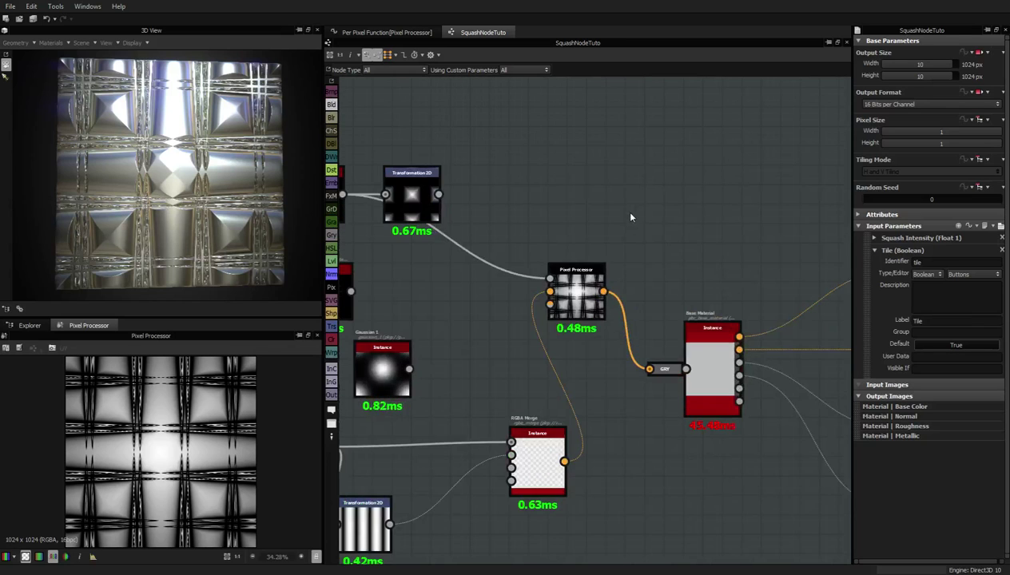
{"action": "left_click", "coordinate": [587, 292]}
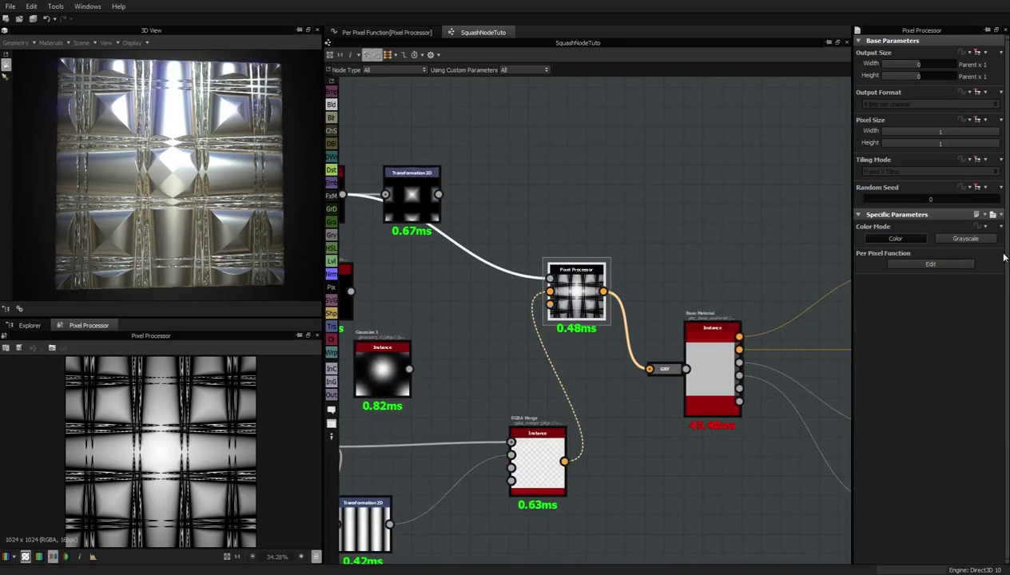
{"action": "left_click", "coordinate": [953, 264]}
{"action": "scroll", "coordinate": [570, 266], "scroll_direction": "up", "scroll_amount": 5}
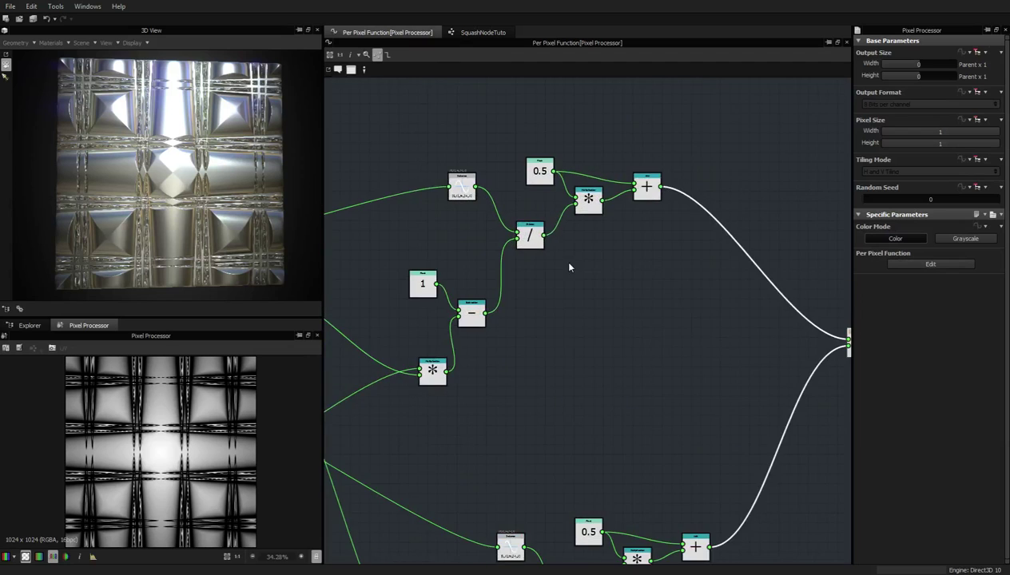
- Move the final vector and output nodes farther from the two Add nodes to free up space
{"action": "middle_click_drag", "start_coordinate": [570, 266], "coordinate": [302, 200]}
{"action": "mouse_move", "coordinate": [716, 261]}
{"action": "left_mouse_down"}
{"action": "mouse_move", "coordinate": [556, 293]}
{"action": "mouse_move", "coordinate": [829, 278]}
{"action": "left_mouse_up"}
{"action": "middle_click_drag", "start_coordinate": [562, 256], "coordinate": [748, 390]}
- Add a Get Boolean node below the upper Add node's output link and assign it the tile variable
{"action": "left_click", "coordinate": [625, 325]}
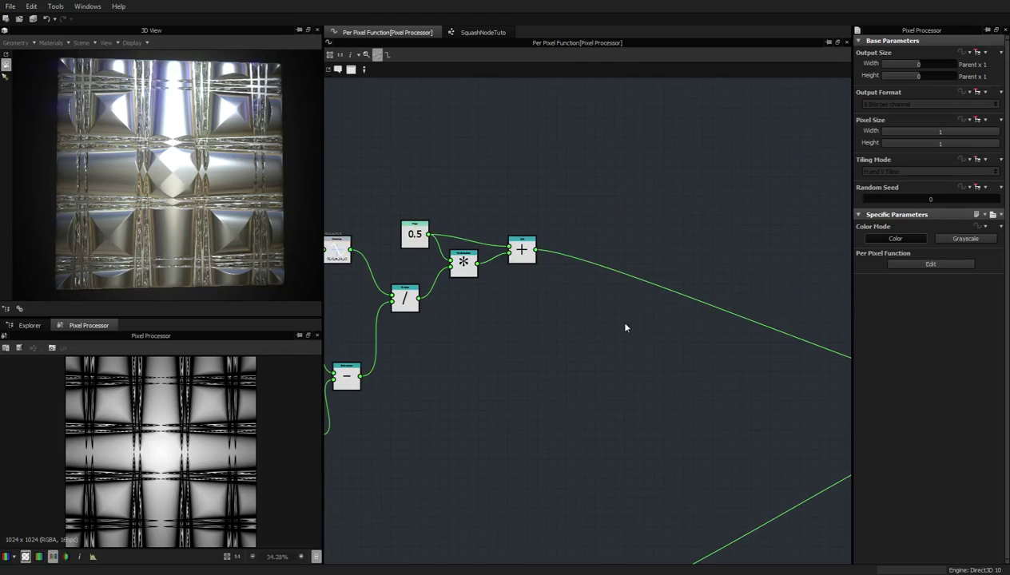
{"action": "key", "text": "space"}
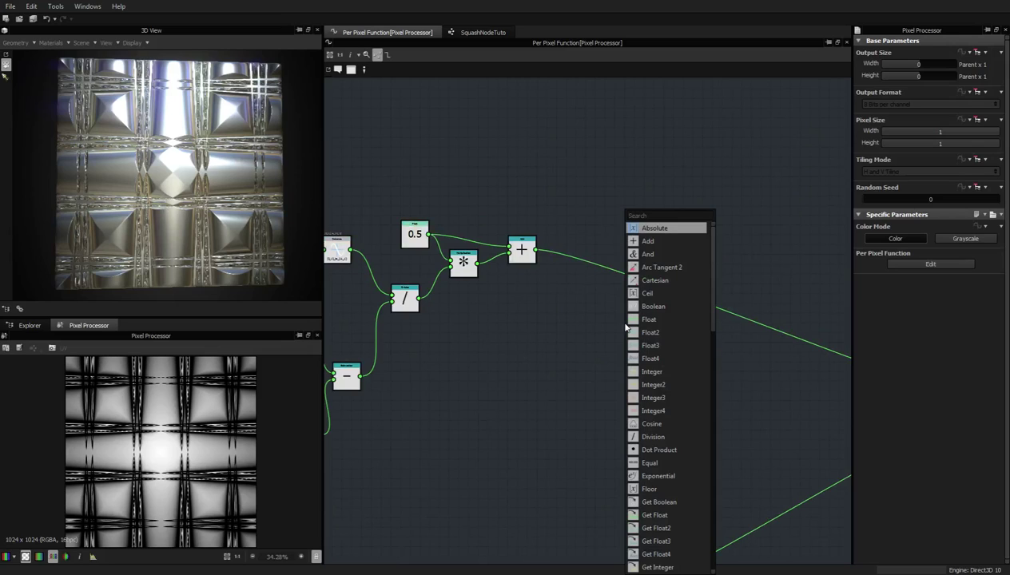
{"action": "type", "text": "get b"}
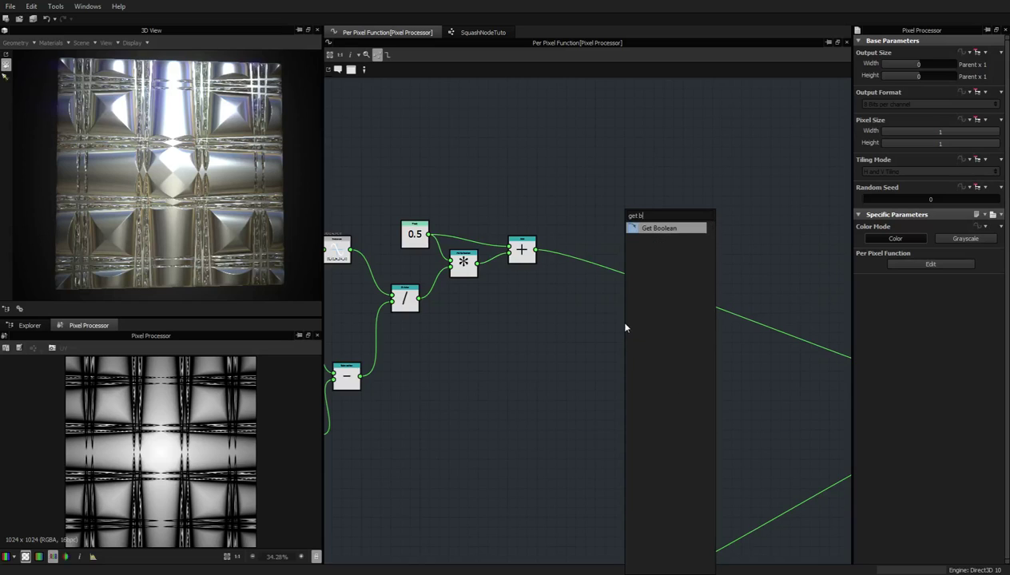
{"action": "key", "text": "Return"}
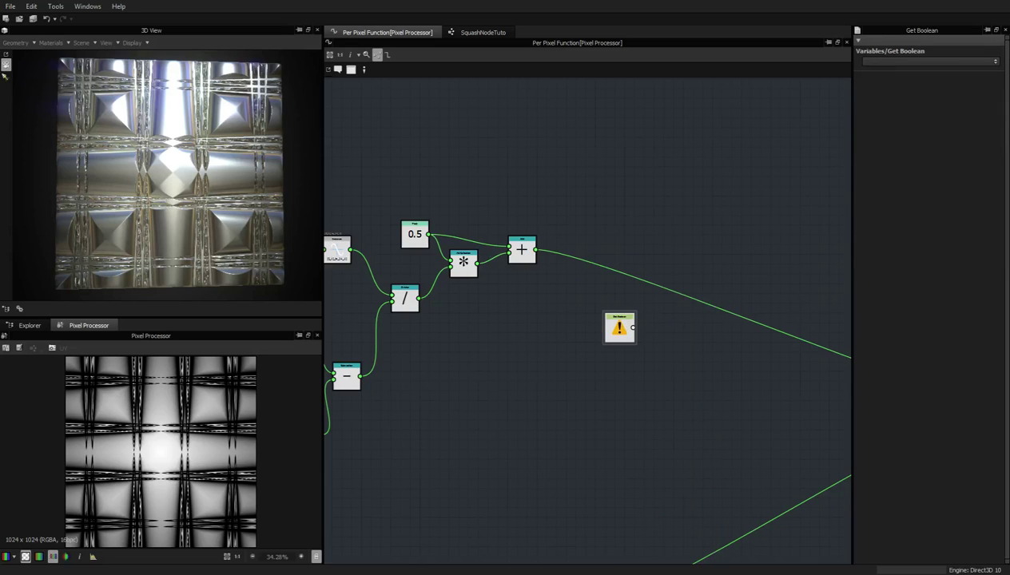
{"action": "left_click", "coordinate": [980, 61]}
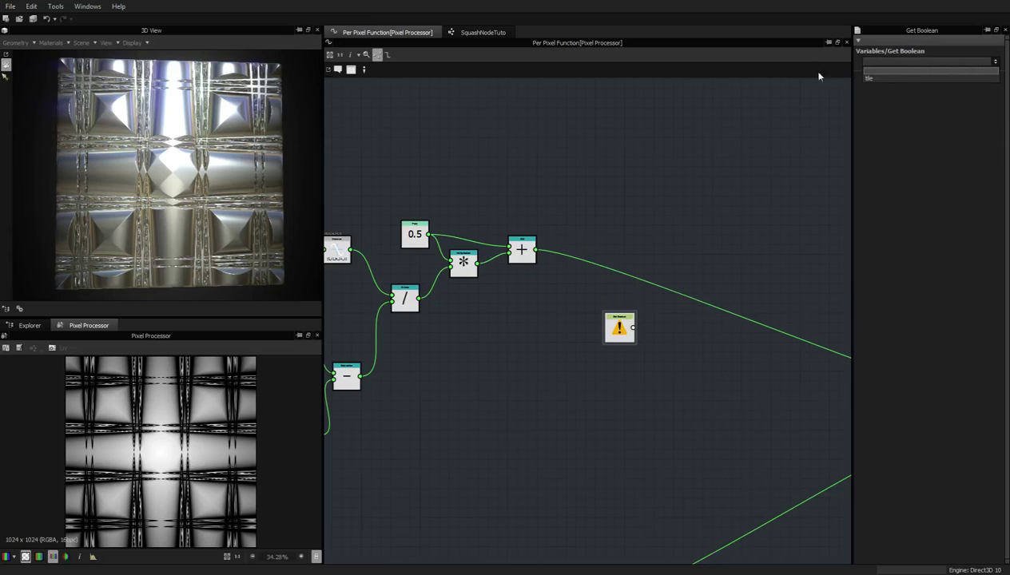
{"action": "left_click", "coordinate": [879, 78]}
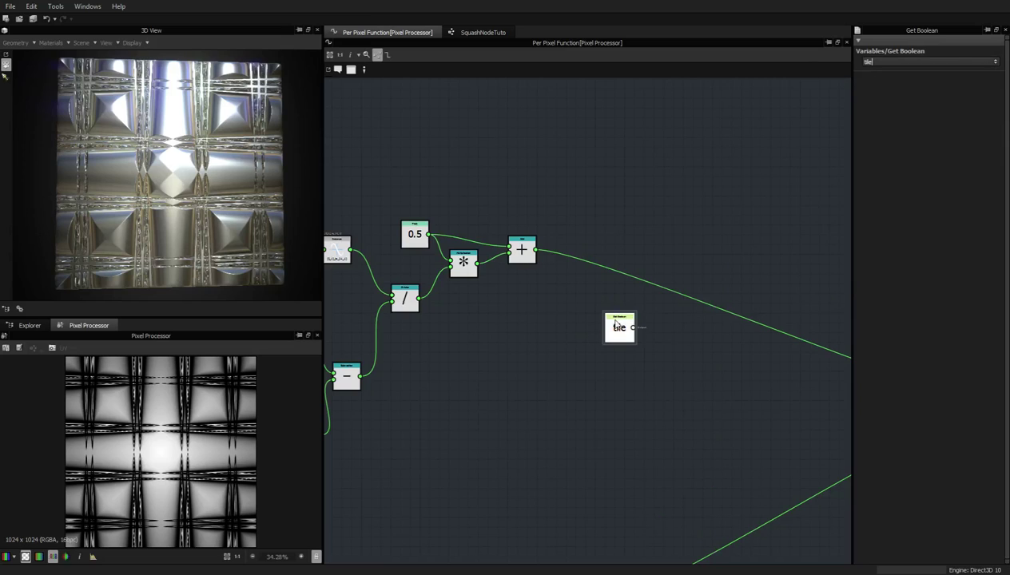
{"action": "mouse_move", "coordinate": [619, 328]}
{"action": "left_mouse_down"}
{"action": "mouse_move", "coordinate": [621, 338]}
{"action": "mouse_move", "coordinate": [600, 322]}
{"action": "left_mouse_up"}
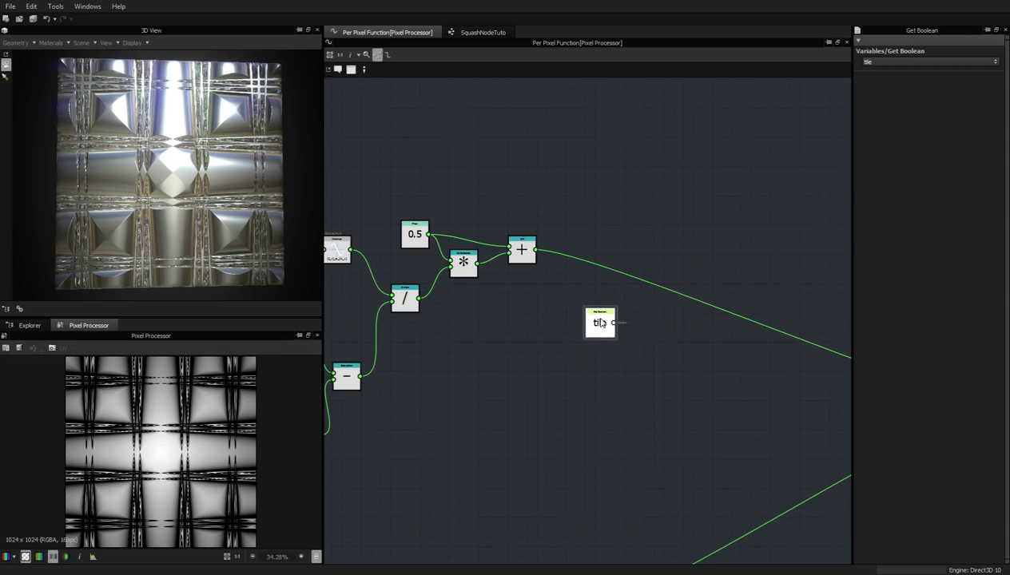
- Add an If...Else node beside the tile Get Boolean node and connect tile to its condition input
{"action": "right_click", "coordinate": [651, 337]}
{"action": "type", "text": "if"}
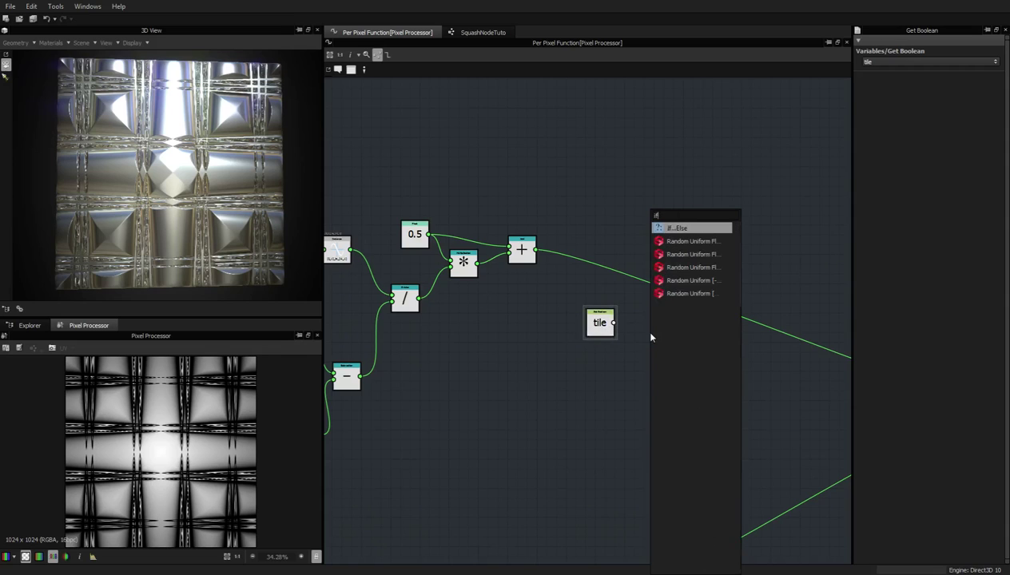
{"action": "left_click", "coordinate": [687, 228]}
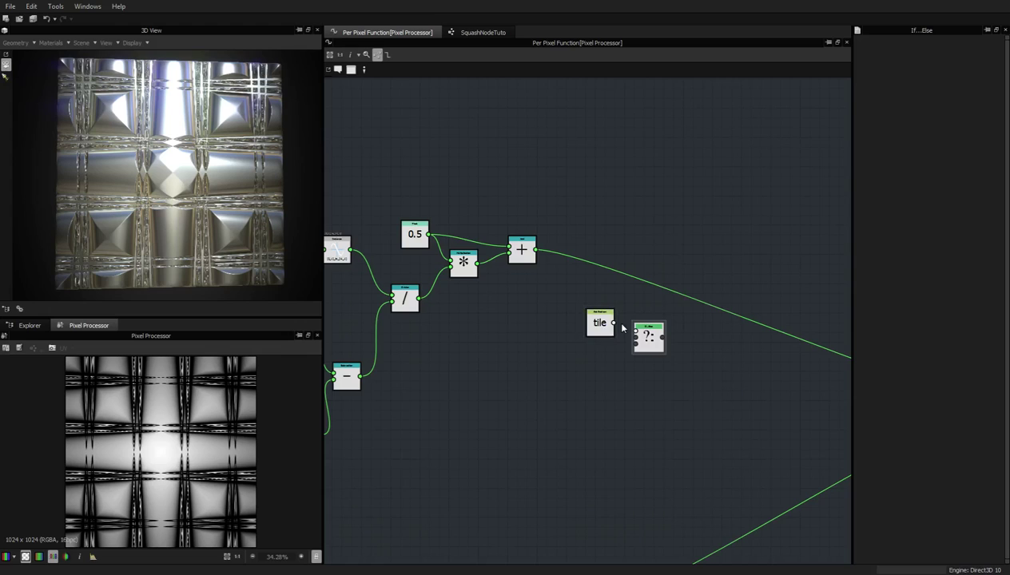
{"action": "left_click_drag", "start_coordinate": [613, 323], "coordinate": [590, 298]}
{"action": "left_click", "coordinate": [648, 339]}
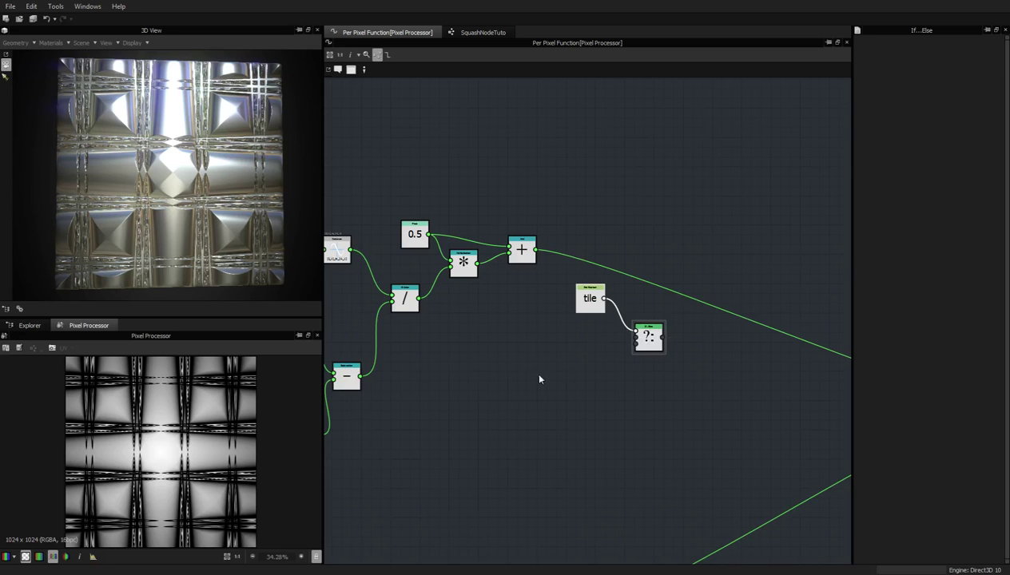
- Move the tile and If...Else nodes beside the Sample Color node and connect Sample Color's output to the If...Else's second input
{"action": "scroll", "coordinate": [627, 340], "scroll_direction": "down", "scroll_amount": 3}
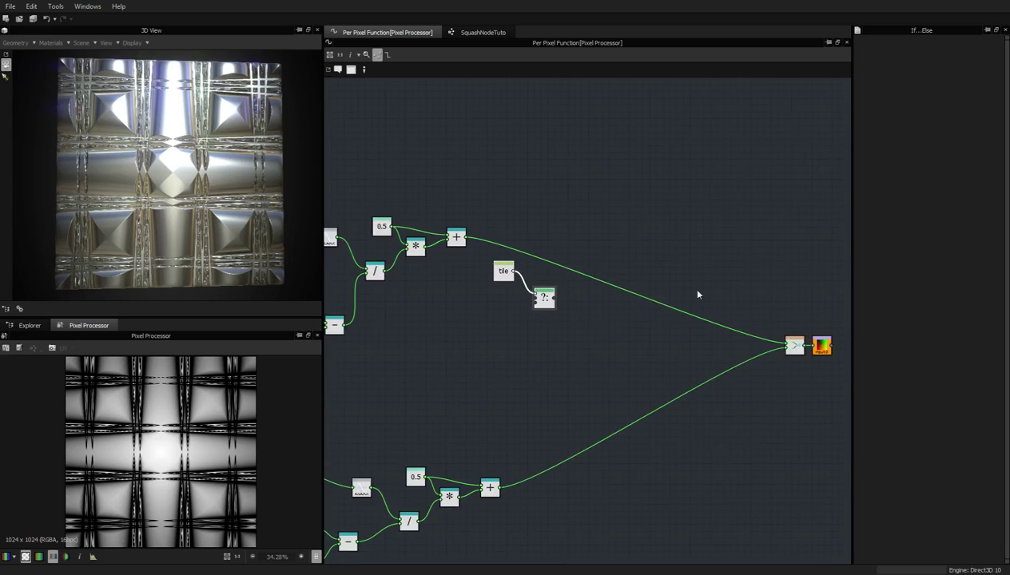
{"action": "left_click_drag", "start_coordinate": [465, 268], "coordinate": [815, 302]}
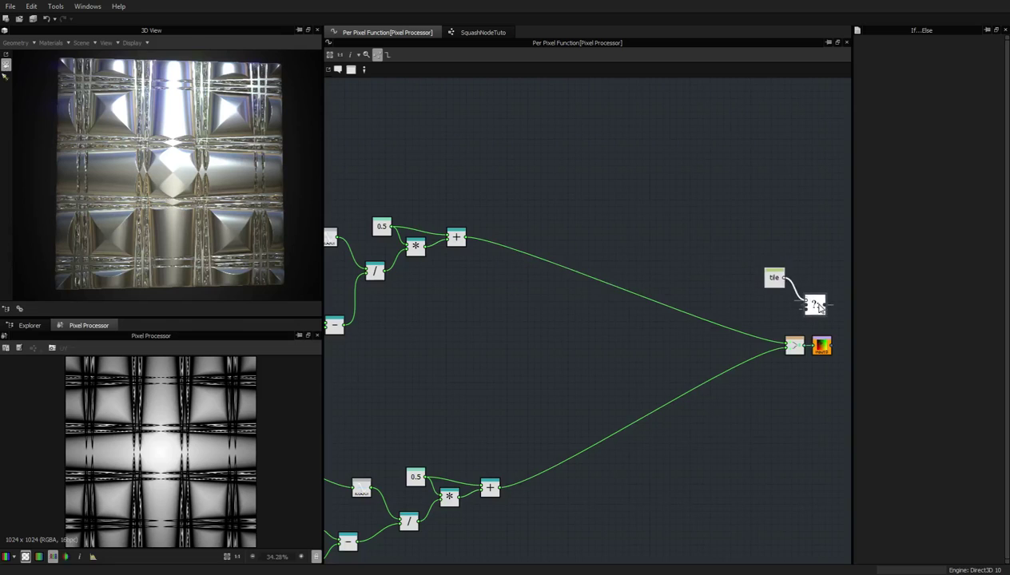
{"action": "middle_click_drag", "start_coordinate": [720, 313], "coordinate": [396, 312]}
{"action": "left_click_drag", "start_coordinate": [489, 302], "coordinate": [540, 342]}
{"action": "left_click", "coordinate": [516, 356]}
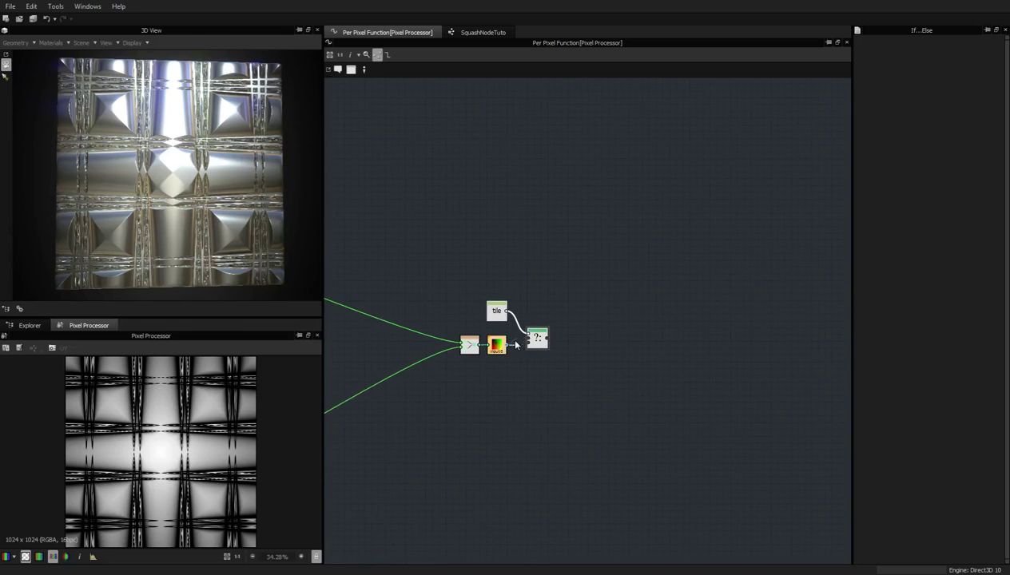
{"action": "middle_click_drag", "start_coordinate": [554, 363], "coordinate": [712, 392]}
{"action": "scroll", "coordinate": [665, 369], "scroll_direction": "down", "scroll_amount": 3}
{"action": "left_click_drag", "start_coordinate": [753, 314], "coordinate": [680, 382]}
{"action": "scroll", "coordinate": [665, 384], "scroll_direction": "up", "scroll_amount": 4}
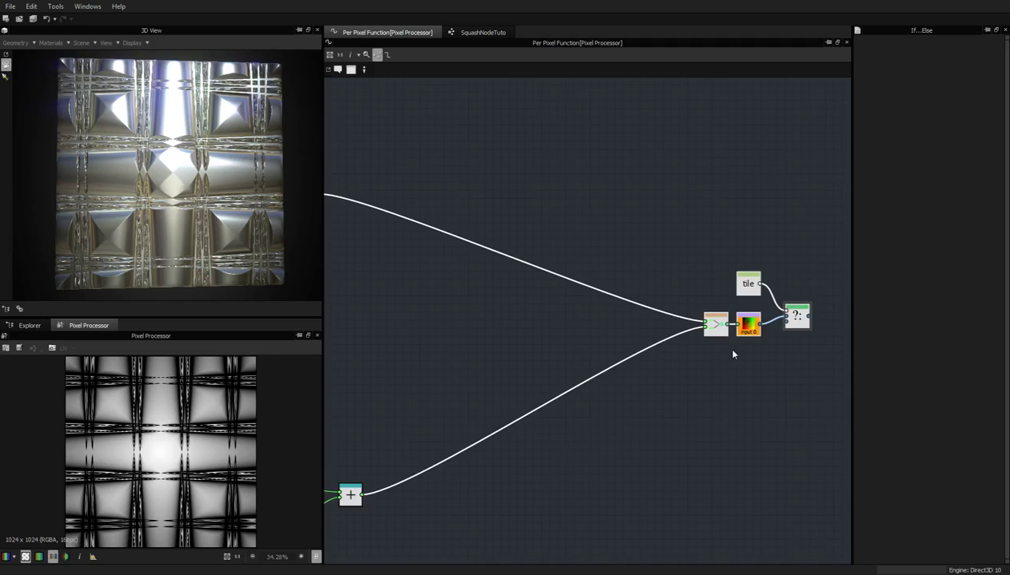
- Move the tile and If...Else nodes farther away from the Sample Color node to make room between them
{"action": "scroll", "coordinate": [601, 426], "scroll_direction": "down", "scroll_amount": 3}
{"action": "scroll", "coordinate": [658, 367], "scroll_direction": "up", "scroll_amount": 4}
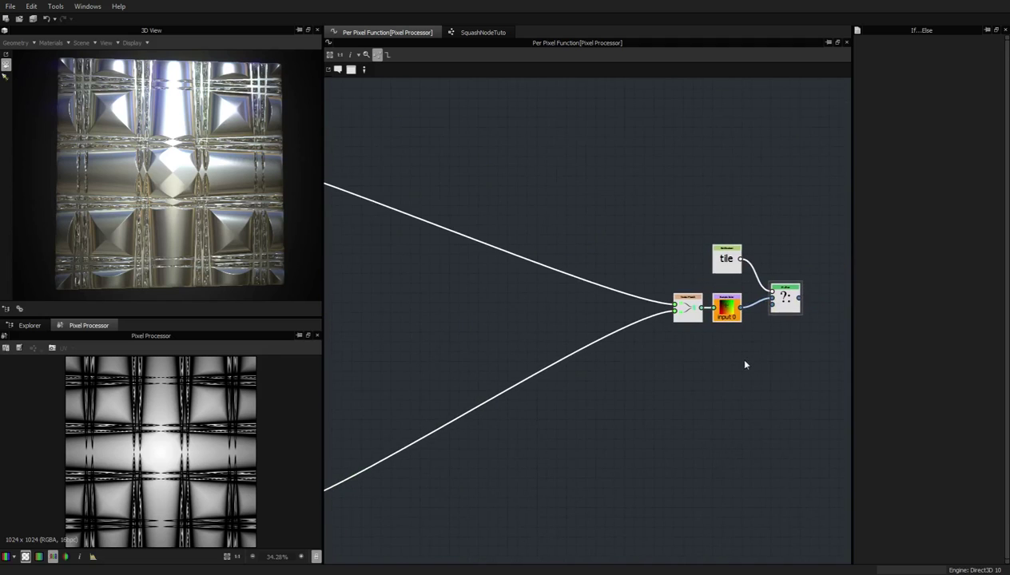
{"action": "left_click_drag", "start_coordinate": [649, 327], "coordinate": [581, 287]}
{"action": "middle_click_drag", "start_coordinate": [491, 403], "coordinate": [570, 383]}
{"action": "scroll", "coordinate": [687, 405], "scroll_direction": "down", "scroll_amount": 3}
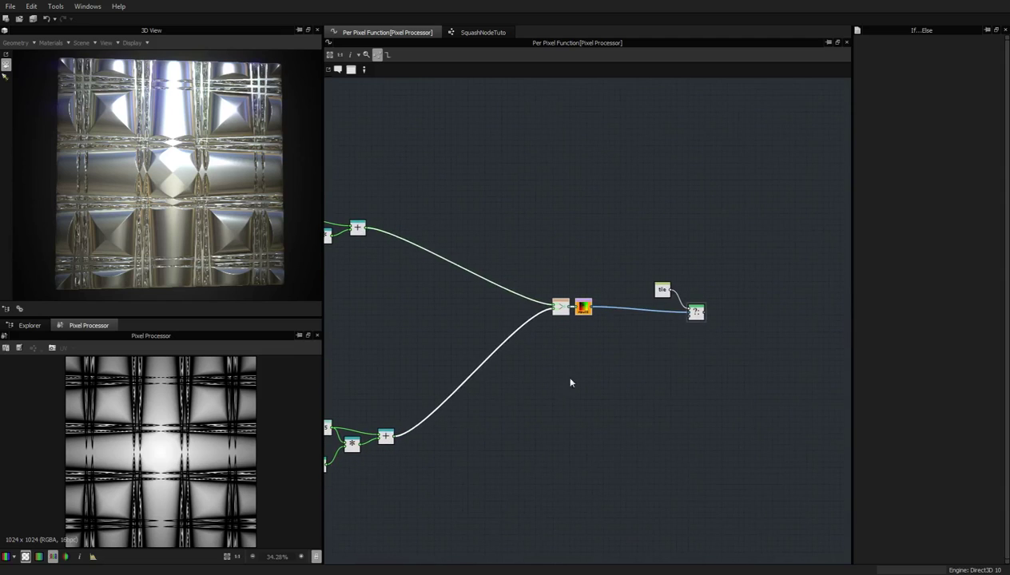
{"action": "left_click", "coordinate": [587, 354]}
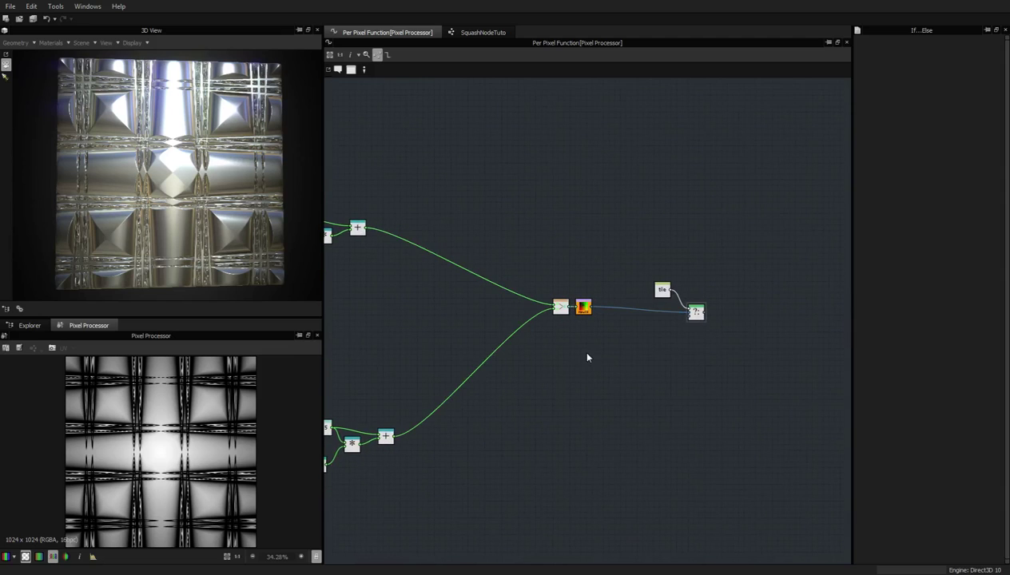
- Add a second If...Else node and an Or node below the Sample Color node
{"action": "key", "text": "space"}
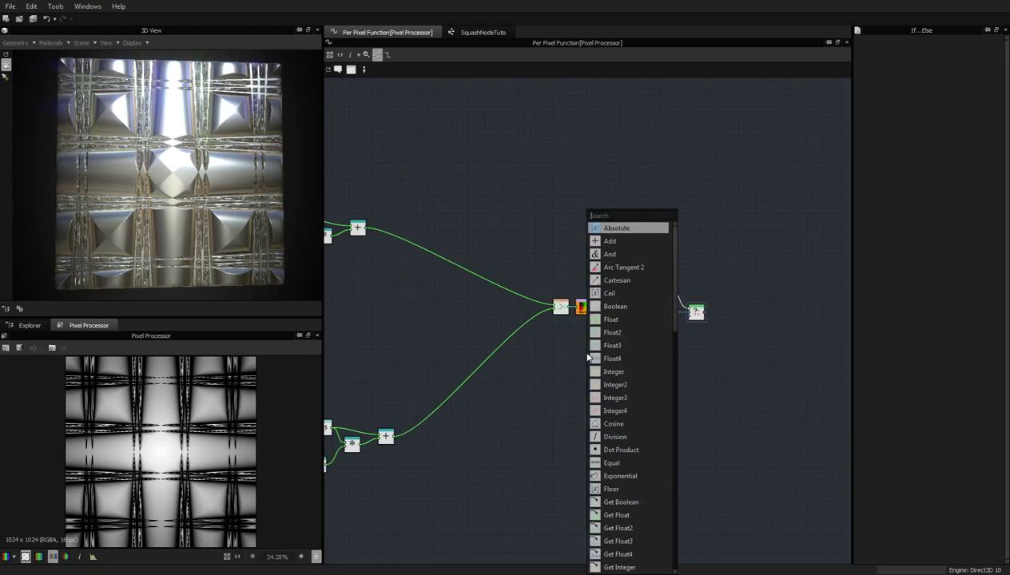
{"action": "type", "text": "if"}
{"action": "key", "text": "Return"}
{"action": "key", "text": "space"}
{"action": "type", "text": "or"}
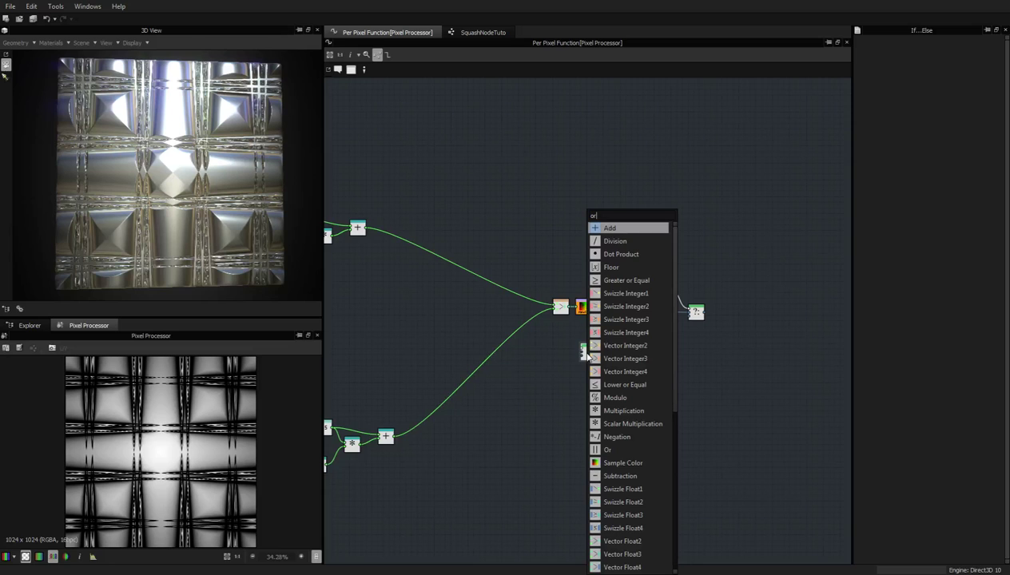
{"action": "left_click", "coordinate": [607, 450]}
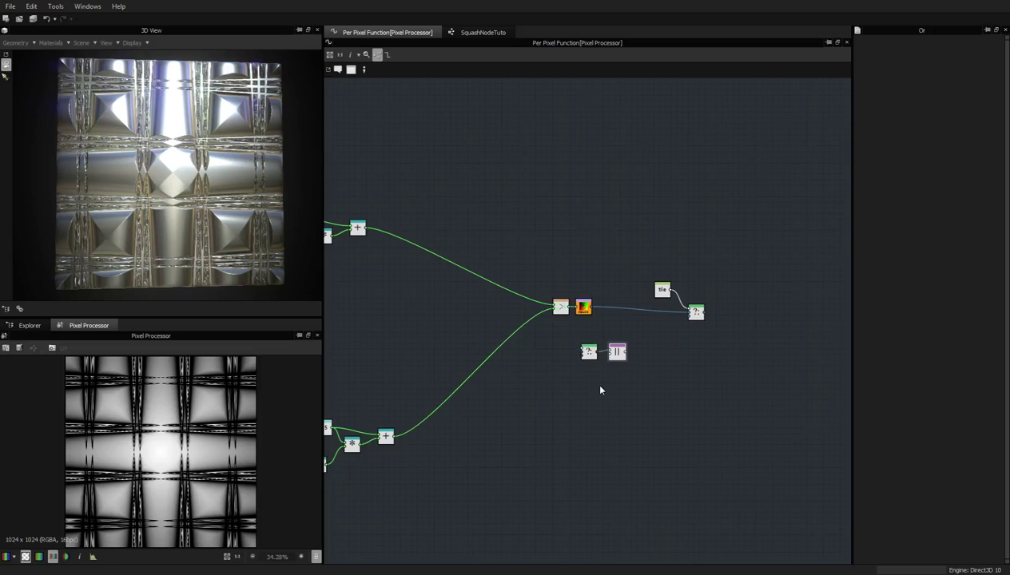
- Remove the link between the new If...Else and Or nodes and place Or directly below If...Else
{"action": "scroll", "coordinate": [601, 389], "scroll_direction": "up", "scroll_amount": 3}
{"action": "left_click_drag", "start_coordinate": [630, 327], "coordinate": [620, 431]}
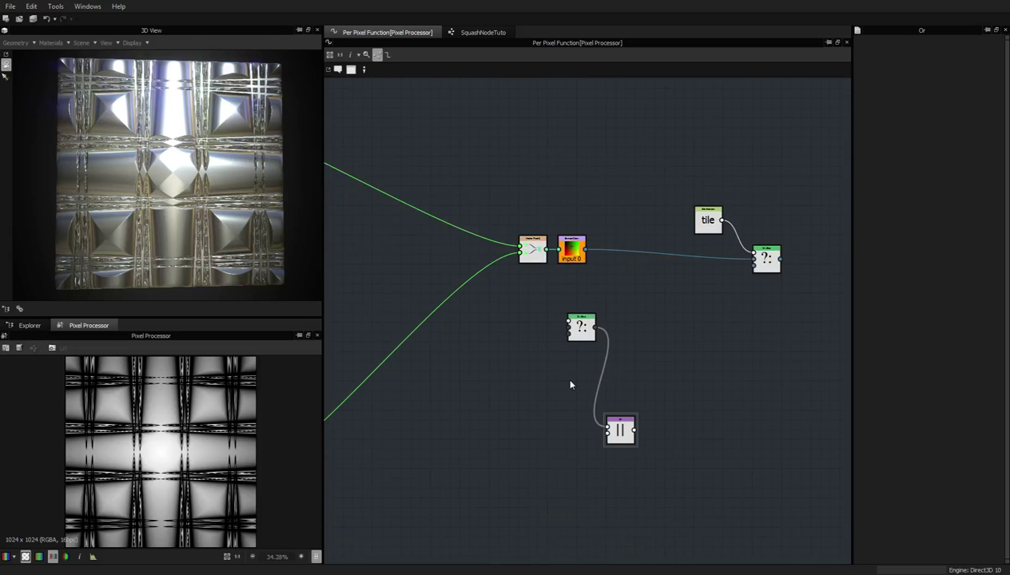
{"action": "left_click_drag", "start_coordinate": [581, 328], "coordinate": [545, 338]}
{"action": "scroll", "coordinate": [568, 390], "scroll_direction": "up", "scroll_amount": 3}
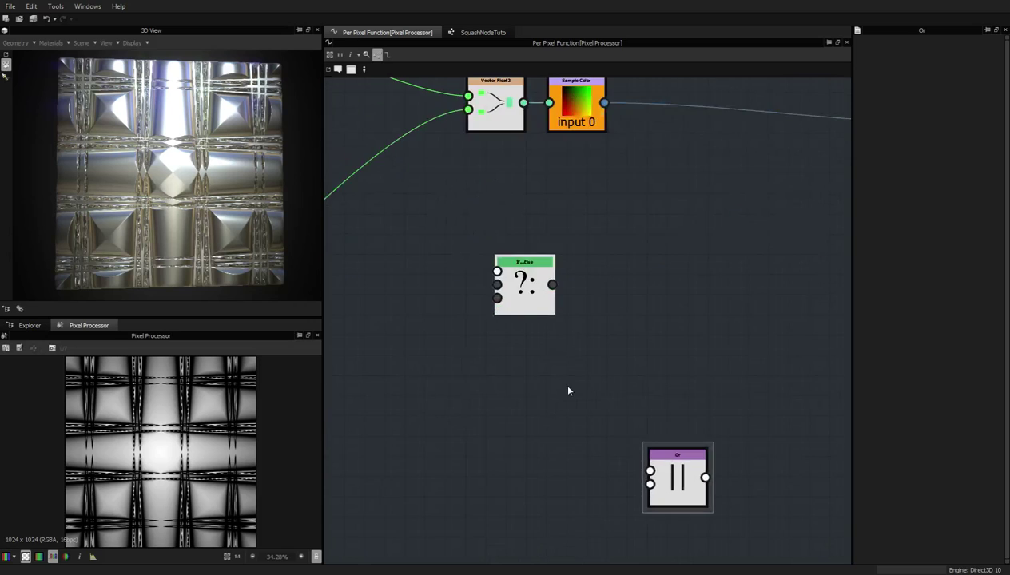
{"action": "scroll", "coordinate": [568, 391], "scroll_direction": "down", "scroll_amount": 3}
{"action": "left_click_drag", "start_coordinate": [669, 471], "coordinate": [550, 400]}
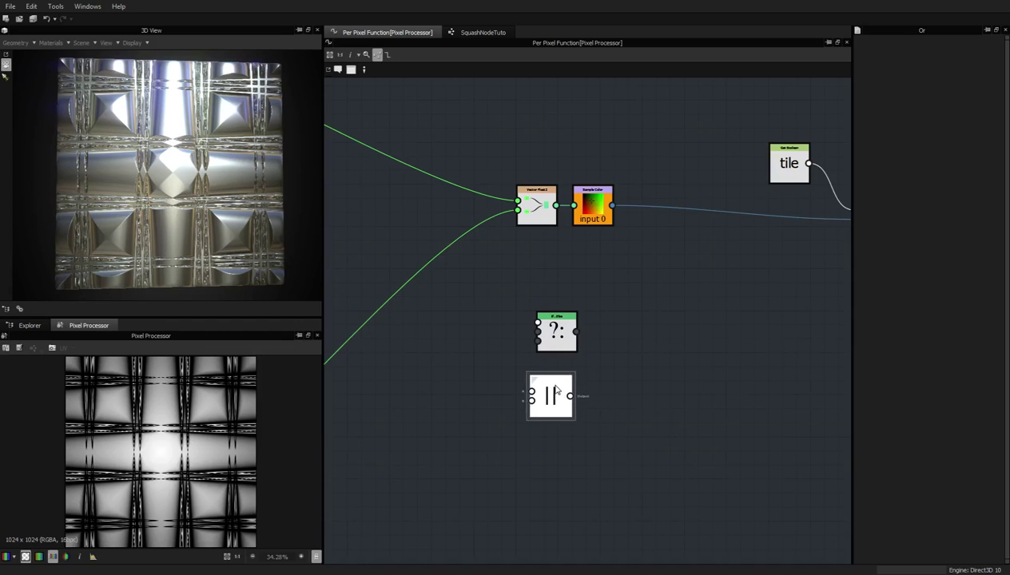
- Add a Greater node and place it below the Or node
{"action": "right_click", "coordinate": [619, 399]}
{"action": "type", "text": "gre"}
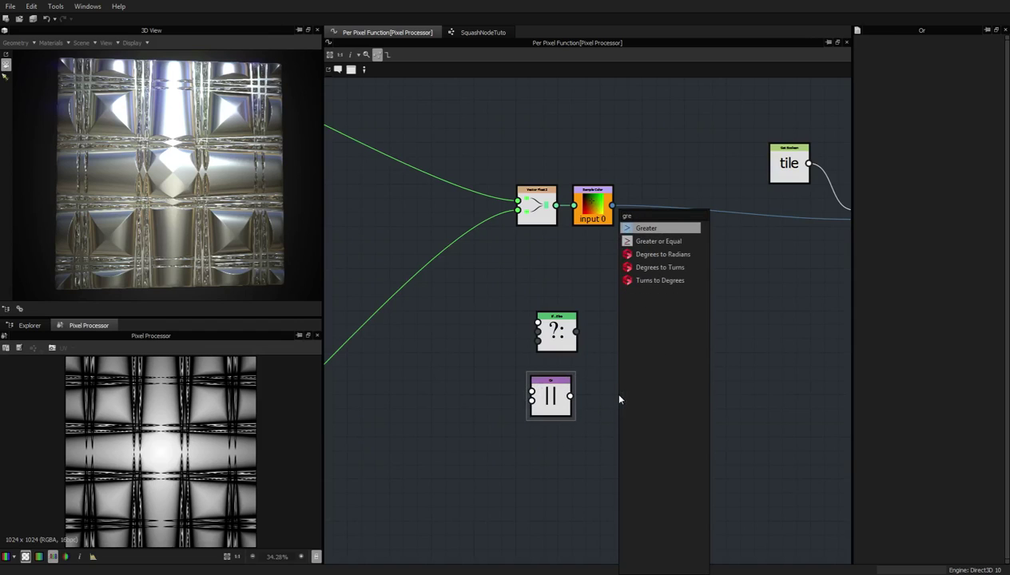
{"action": "left_click", "coordinate": [666, 228]}
{"action": "left_click_drag", "start_coordinate": [615, 385], "coordinate": [578, 471]}
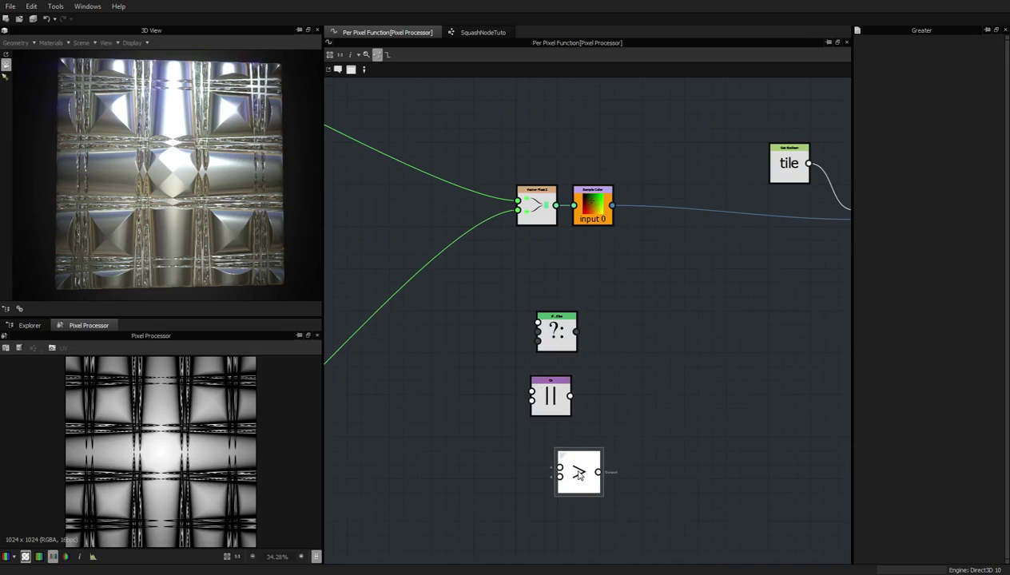
- Add a Lower node and place it below the Greater node
{"action": "right_click", "coordinate": [806, 446]}
{"action": "type", "text": "low"}
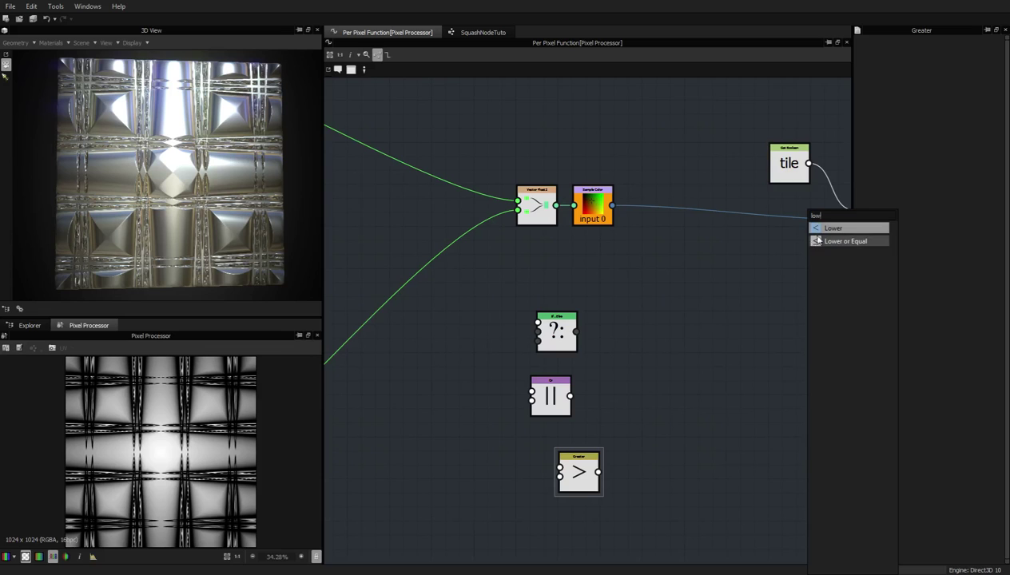
{"action": "left_click", "coordinate": [831, 229]}
{"action": "scroll", "coordinate": [738, 437], "scroll_direction": "down", "scroll_amount": 1}
{"action": "middle_click_drag", "start_coordinate": [738, 437], "coordinate": [706, 341]}
{"action": "scroll", "coordinate": [706, 341], "scroll_direction": "down", "scroll_amount": 1}
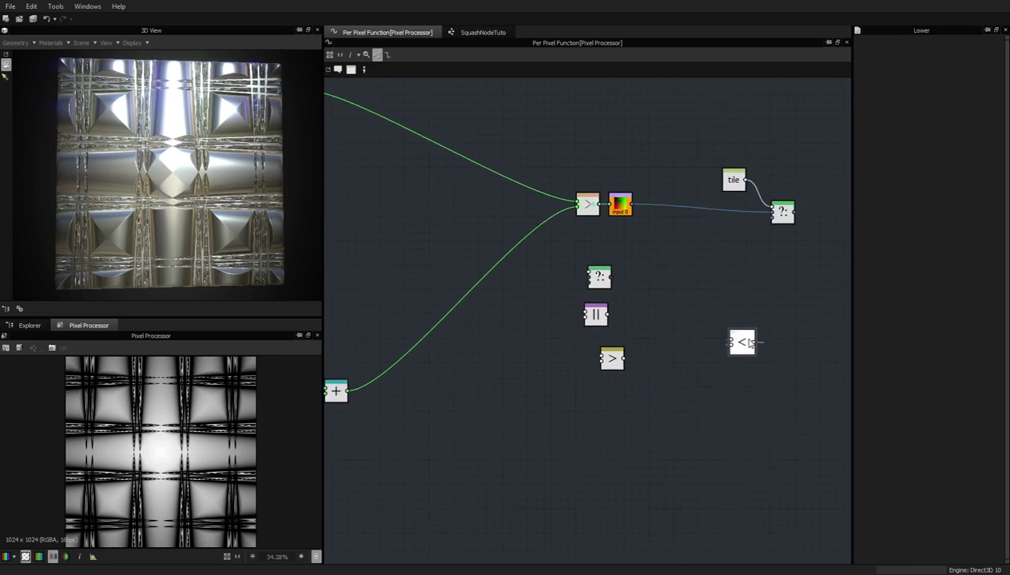
{"action": "left_click_drag", "start_coordinate": [740, 344], "coordinate": [615, 408]}
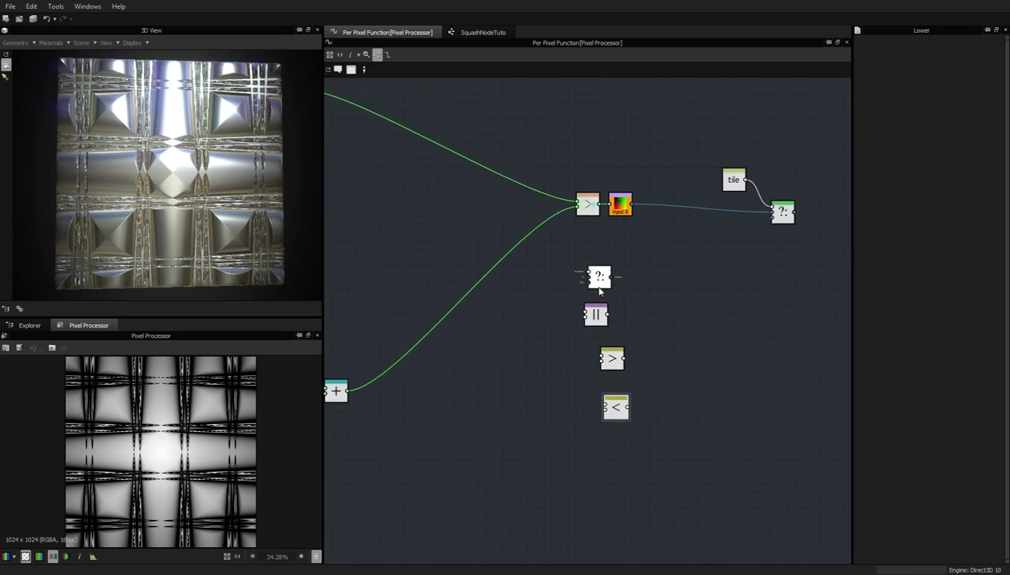
{"action": "middle_click_drag", "start_coordinate": [606, 276], "coordinate": [649, 321]}
{"action": "left_click_drag", "start_coordinate": [698, 356], "coordinate": [622, 478]}
- Add a Float constant of 0 beside the comparison nodes, duplicate it, and set the copy to 1
{"action": "right_click", "coordinate": [716, 467]}
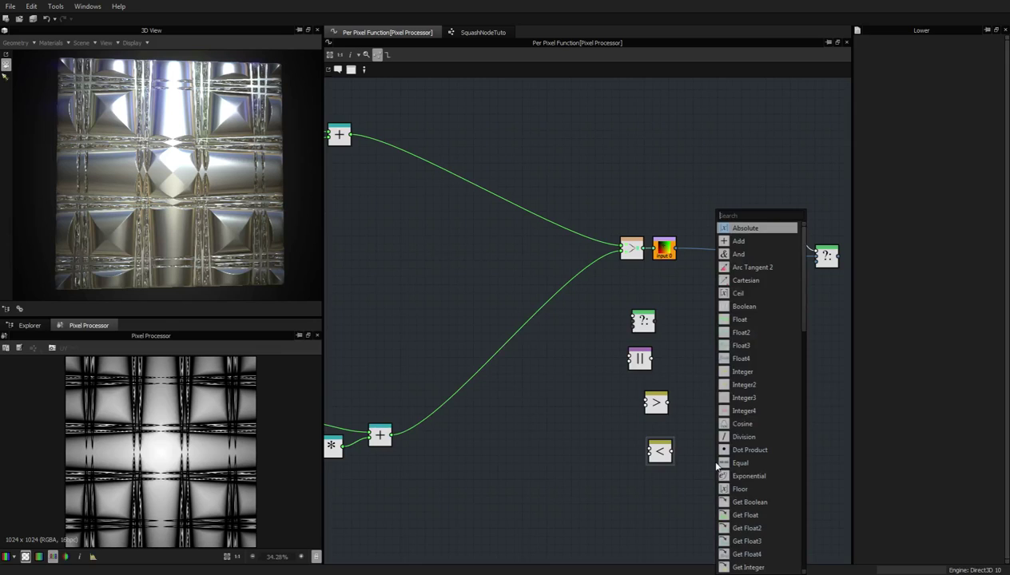
{"action": "type", "text": "float"}
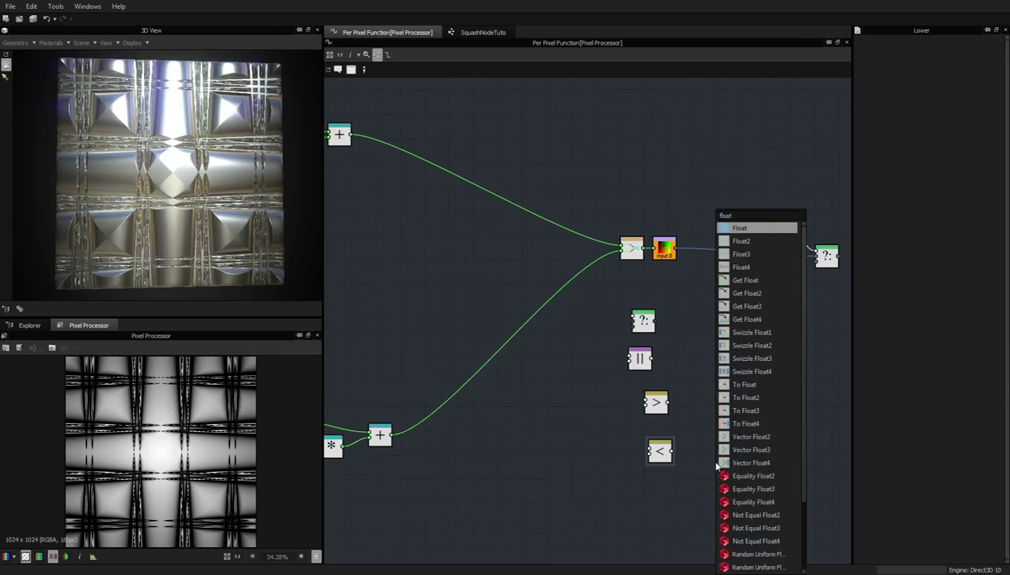
{"action": "key", "text": "Return"}
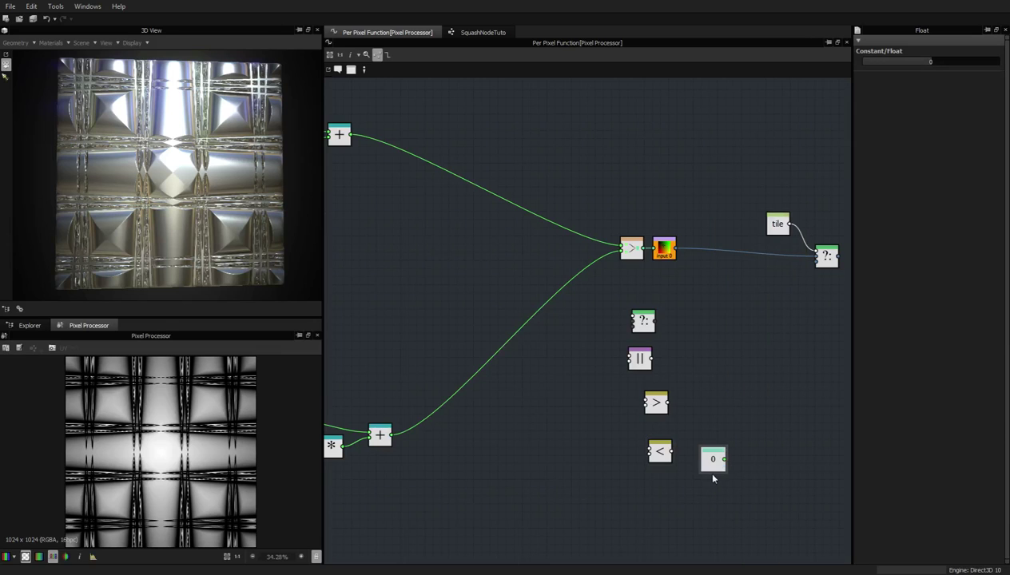
{"action": "left_click_drag", "start_coordinate": [713, 460], "coordinate": [566, 395]}
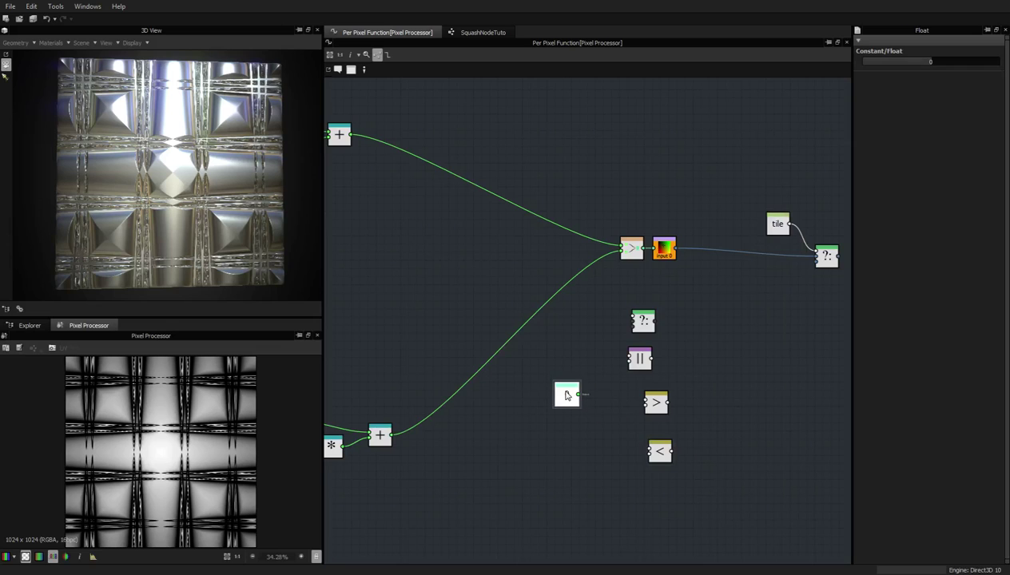
{"action": "key", "text": "ctrl+d"}
{"action": "left_click_drag", "start_coordinate": [577, 394], "coordinate": [572, 471]}
{"action": "left_click_drag", "start_coordinate": [930, 64], "coordinate": [1008, 55]}
{"action": "middle_click_drag", "start_coordinate": [675, 402], "coordinate": [754, 402]}
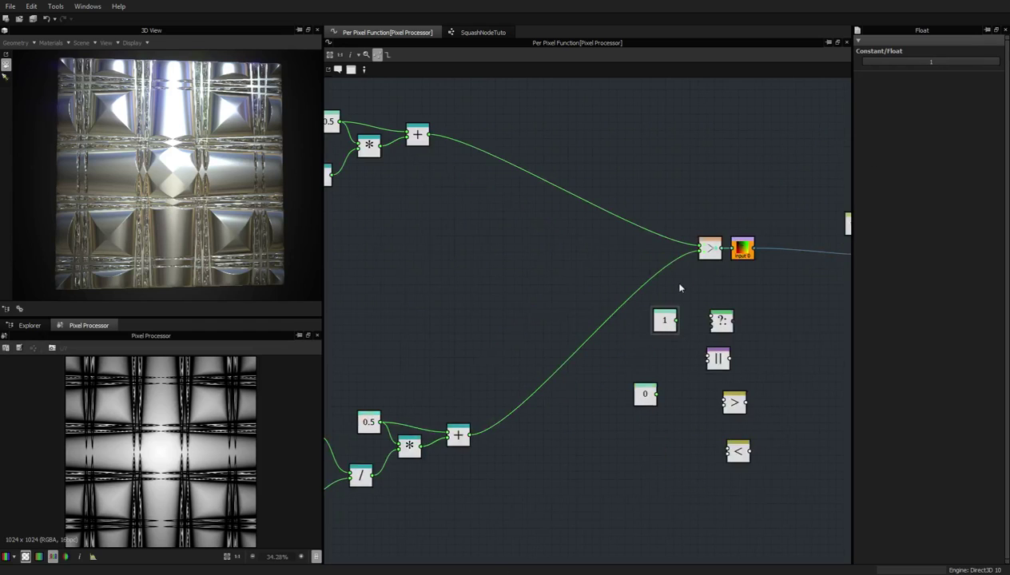
- Connect the 0 Float to the Lower node's second input and the 1 Float to the Greater node's second input, aligning each pair
{"action": "middle_click_drag", "start_coordinate": [708, 368], "coordinate": [603, 250]}
{"action": "scroll", "coordinate": [603, 250], "scroll_direction": "down", "scroll_amount": 1}
{"action": "left_click_drag", "start_coordinate": [555, 280], "coordinate": [576, 356]}
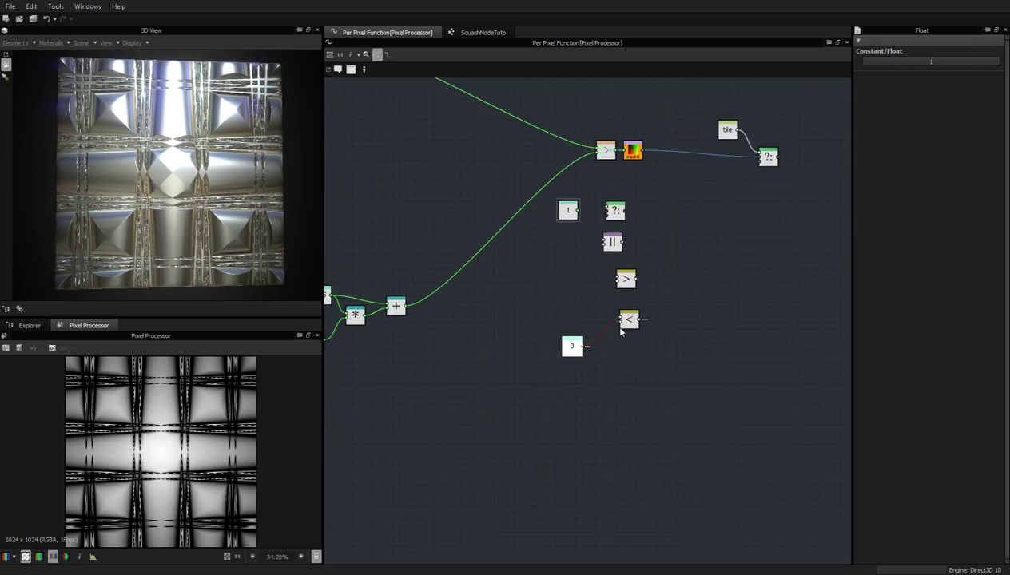
{"action": "left_click_drag", "start_coordinate": [621, 331], "coordinate": [621, 320]}
{"action": "left_click_drag", "start_coordinate": [568, 210], "coordinate": [571, 321]}
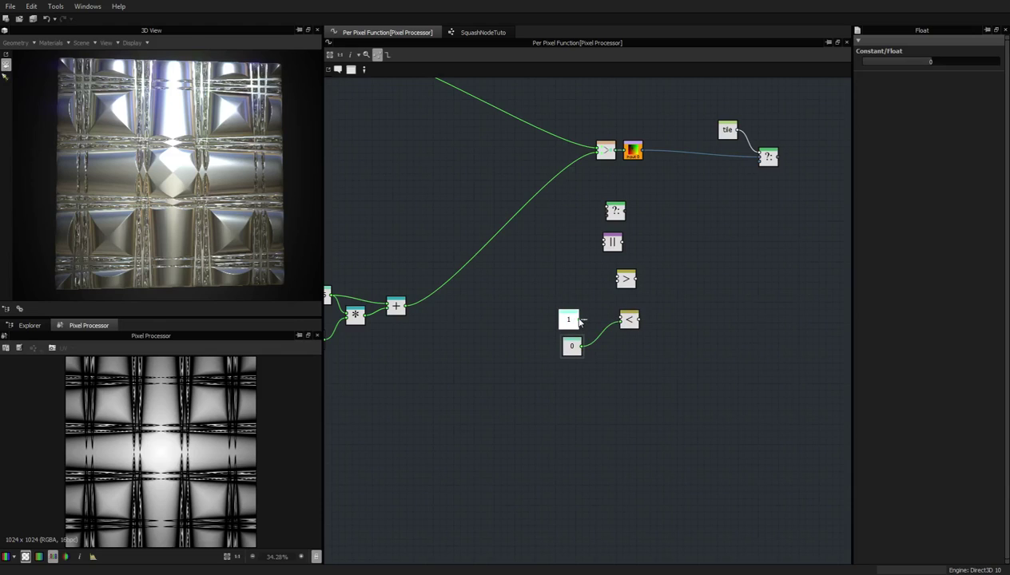
{"action": "left_click_drag", "start_coordinate": [623, 289], "coordinate": [619, 280]}
{"action": "left_click_drag", "start_coordinate": [572, 323], "coordinate": [569, 290]}
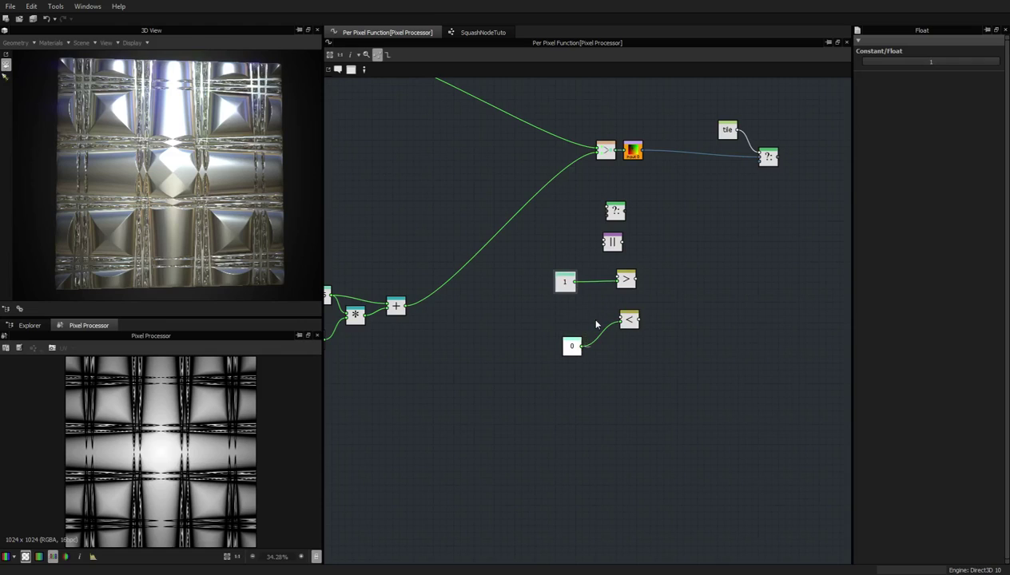
{"action": "left_click_drag", "start_coordinate": [572, 345], "coordinate": [587, 321]}
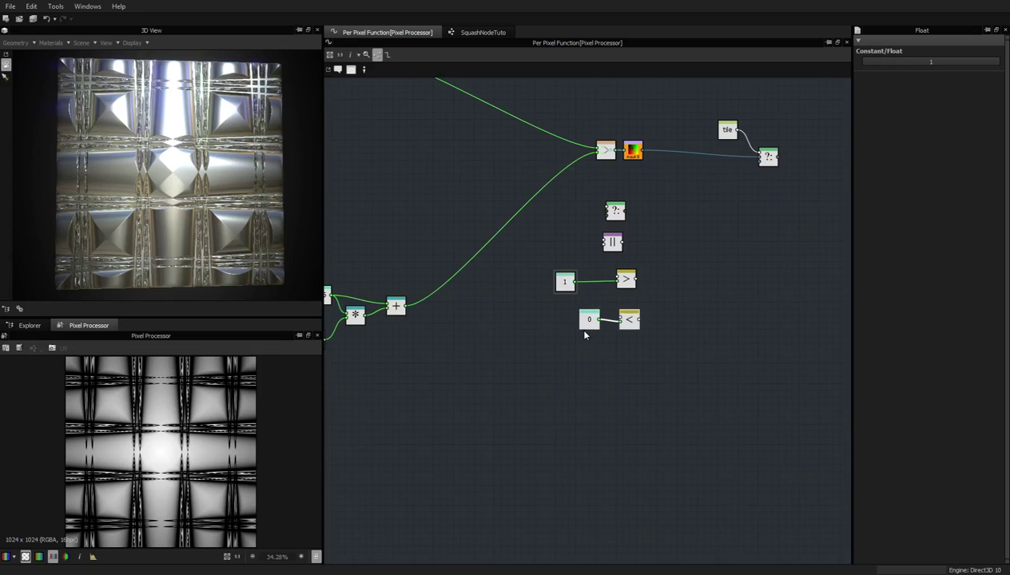
- Duplicate the 0 Float with its Lower node and the 1 Float with its Greater node, stacking the copies below the originals
{"action": "key", "text": "ctrl+d"}
{"action": "left_click_drag", "start_coordinate": [606, 325], "coordinate": [626, 355]}
{"action": "left_click_drag", "start_coordinate": [654, 276], "coordinate": [566, 288]}
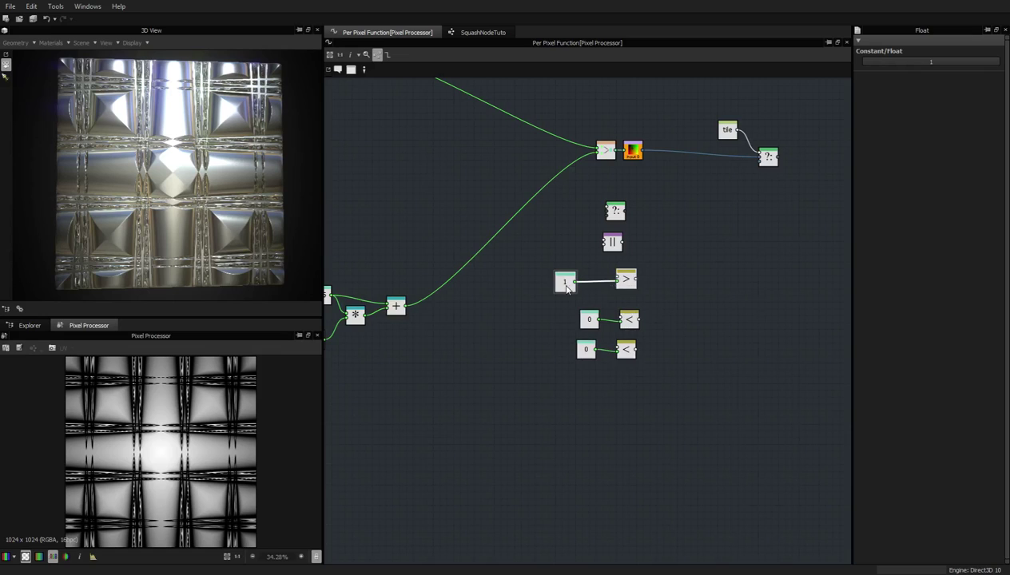
{"action": "key", "text": "ctrl+d"}
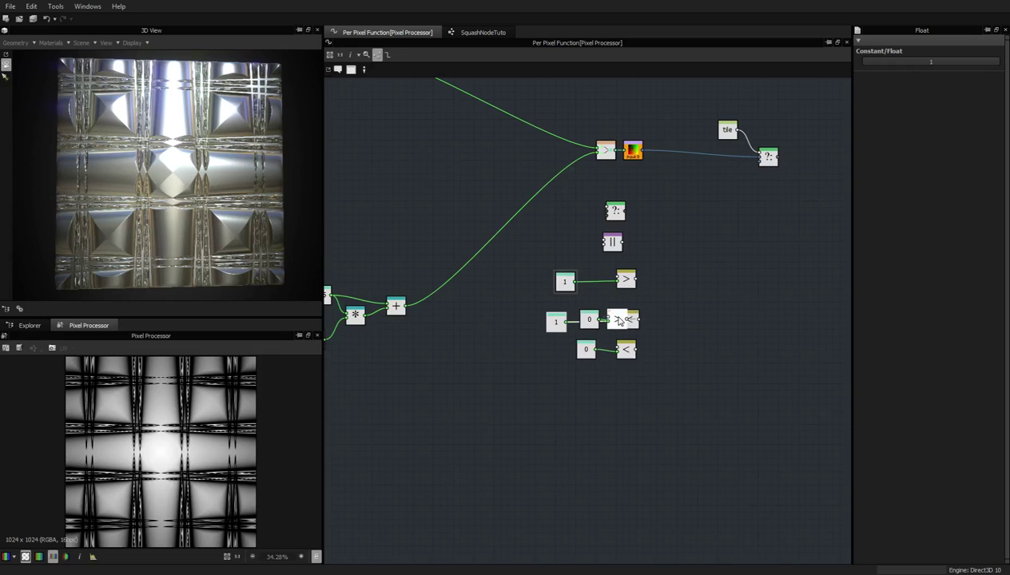
{"action": "left_click_drag", "start_coordinate": [625, 320], "coordinate": [639, 394]}
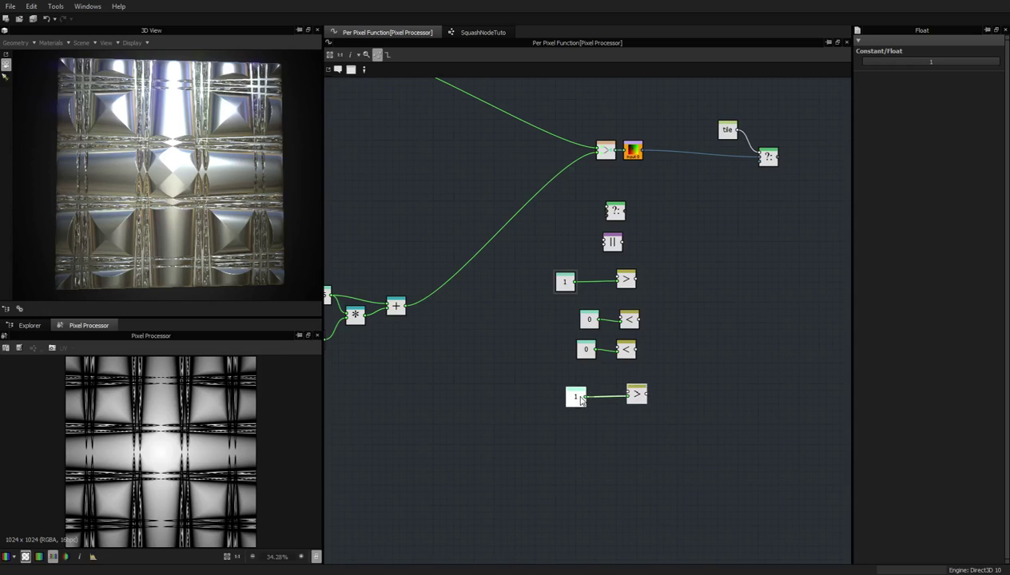
{"action": "left_click_drag", "start_coordinate": [579, 399], "coordinate": [643, 400]}
{"action": "middle_click_drag", "start_coordinate": [636, 320], "coordinate": [638, 345]}
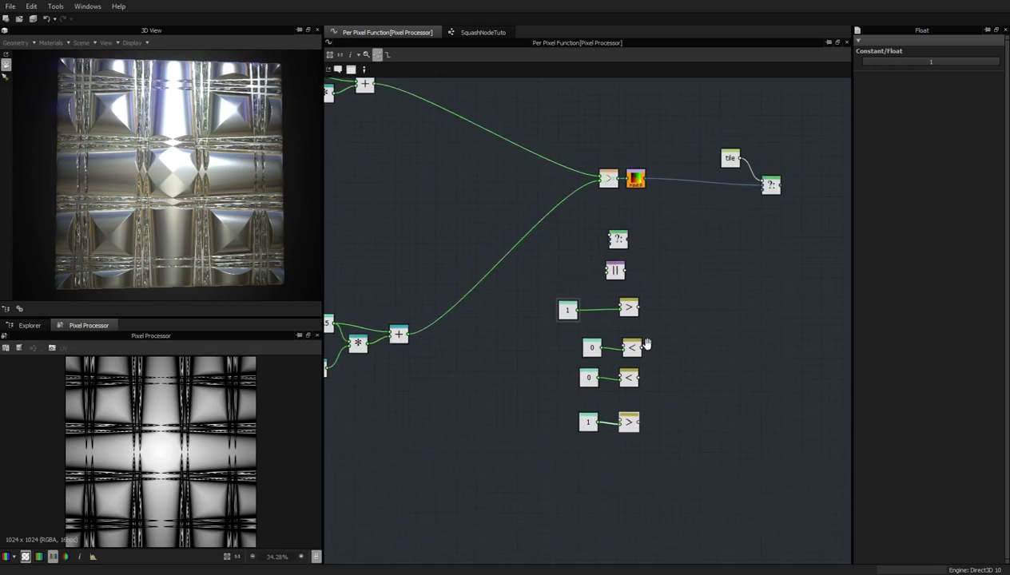
{"action": "scroll", "coordinate": [649, 330], "scroll_direction": "up", "scroll_amount": 4}
{"action": "scroll", "coordinate": [649, 330], "scroll_direction": "down", "scroll_amount": 2}
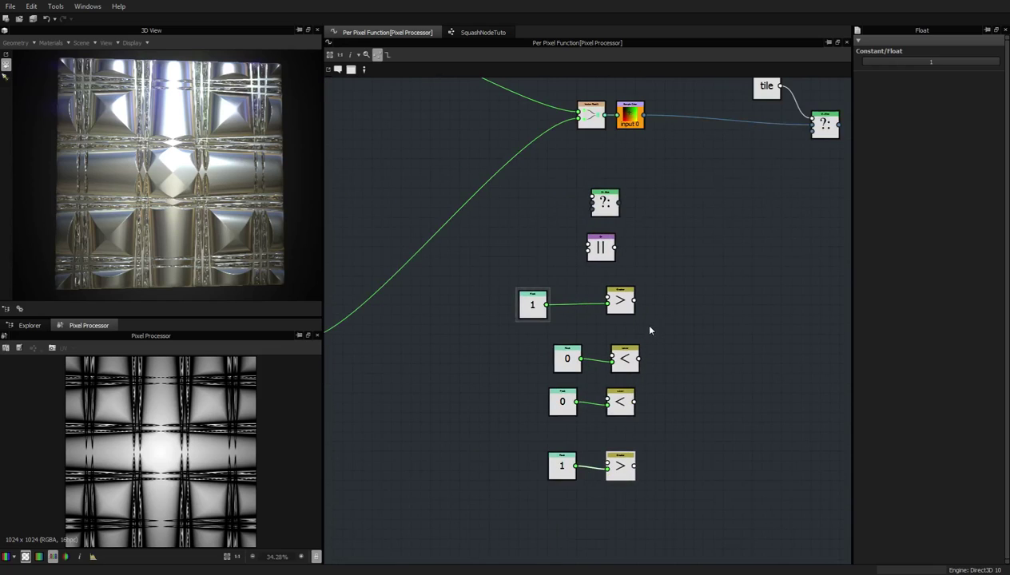
- Align the Greater and Lower nodes with their Float constants into an evenly spaced column of four pairs
{"action": "left_click_drag", "start_coordinate": [621, 402], "coordinate": [621, 417]}
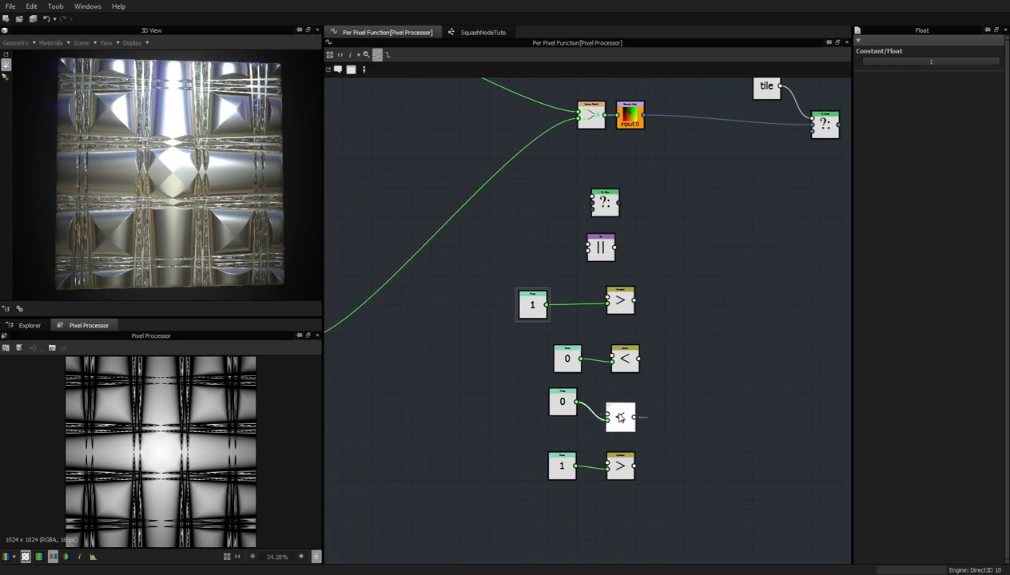
{"action": "left_click_drag", "start_coordinate": [562, 397], "coordinate": [561, 413]}
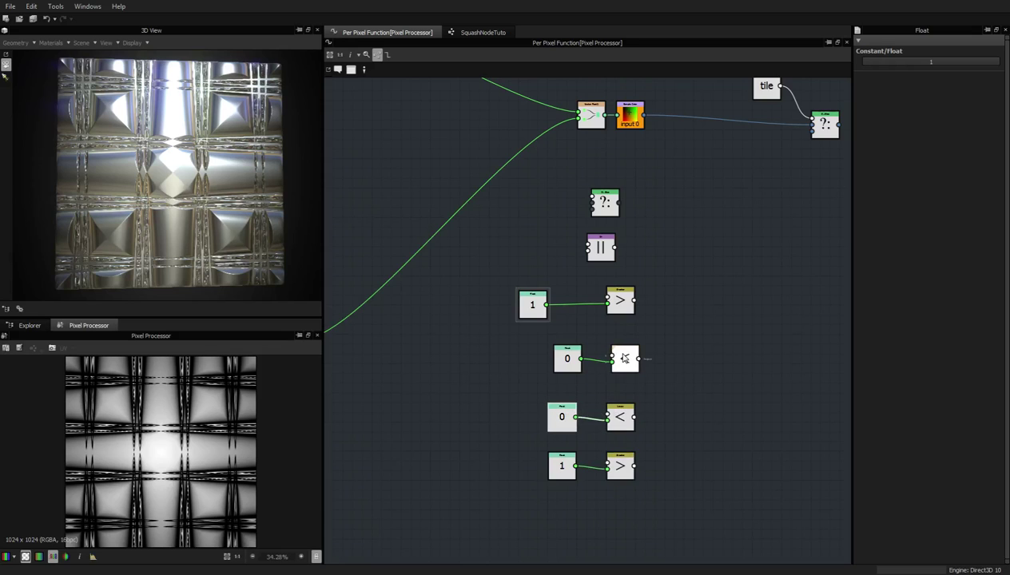
{"action": "left_click_drag", "start_coordinate": [625, 359], "coordinate": [561, 368]}
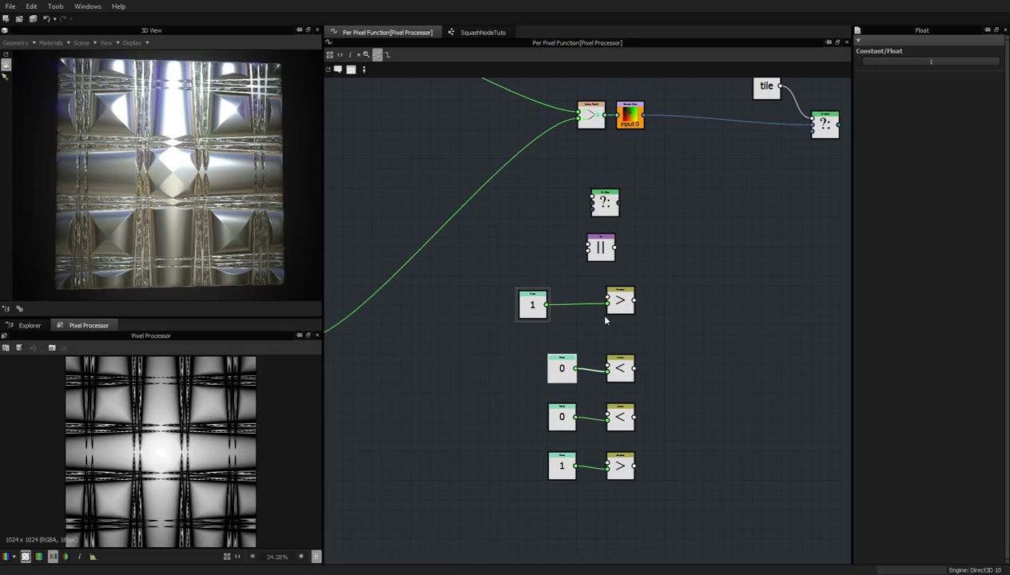
{"action": "mouse_move", "coordinate": [621, 307]}
{"action": "left_mouse_down"}
{"action": "mouse_move", "coordinate": [621, 337]}
{"action": "mouse_move", "coordinate": [621, 328]}
{"action": "left_mouse_up"}
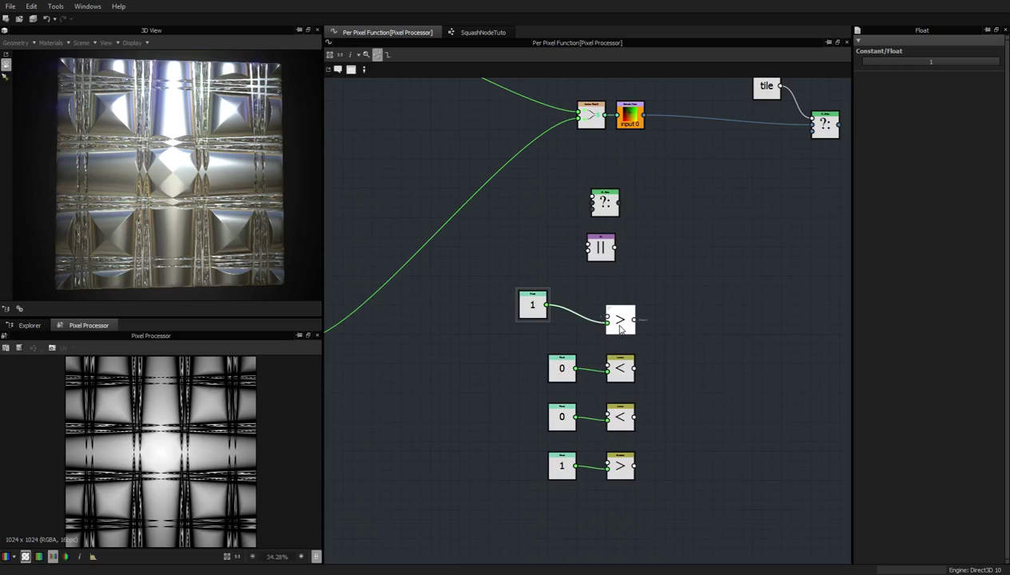
{"action": "left_click_drag", "start_coordinate": [532, 307], "coordinate": [561, 322]}
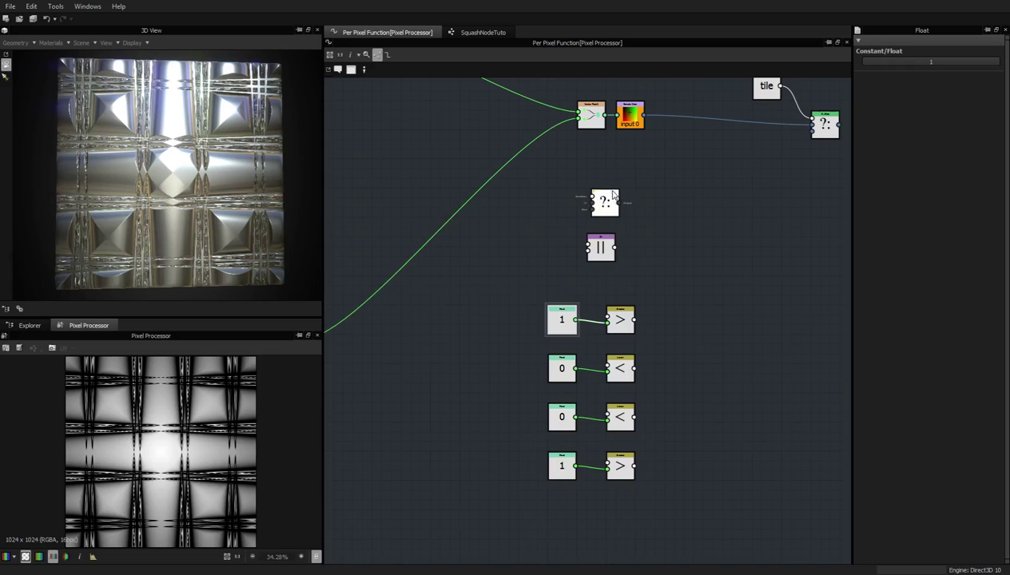
- Move the unconnected If...Else node past the comparison nodes, below the tile branch, and make three copies of it
{"action": "left_click_drag", "start_coordinate": [607, 203], "coordinate": [681, 227]}
{"action": "scroll", "coordinate": [680, 227], "scroll_direction": "down", "scroll_amount": 3}
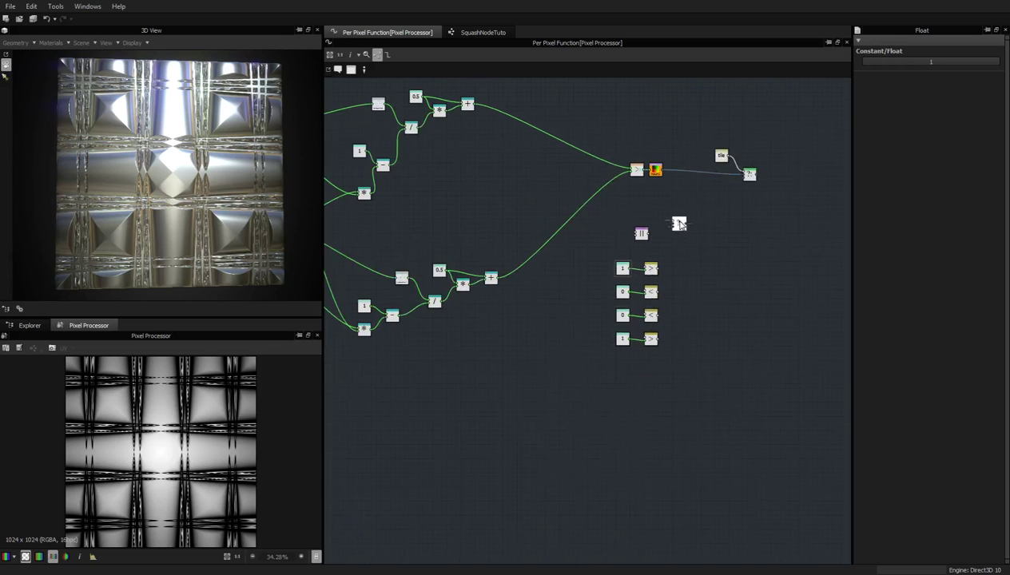
{"action": "middle_click_drag", "start_coordinate": [469, 124], "coordinate": [603, 212]}
{"action": "middle_click_drag", "start_coordinate": [609, 170], "coordinate": [588, 291]}
{"action": "left_click_drag", "start_coordinate": [685, 309], "coordinate": [711, 315]}
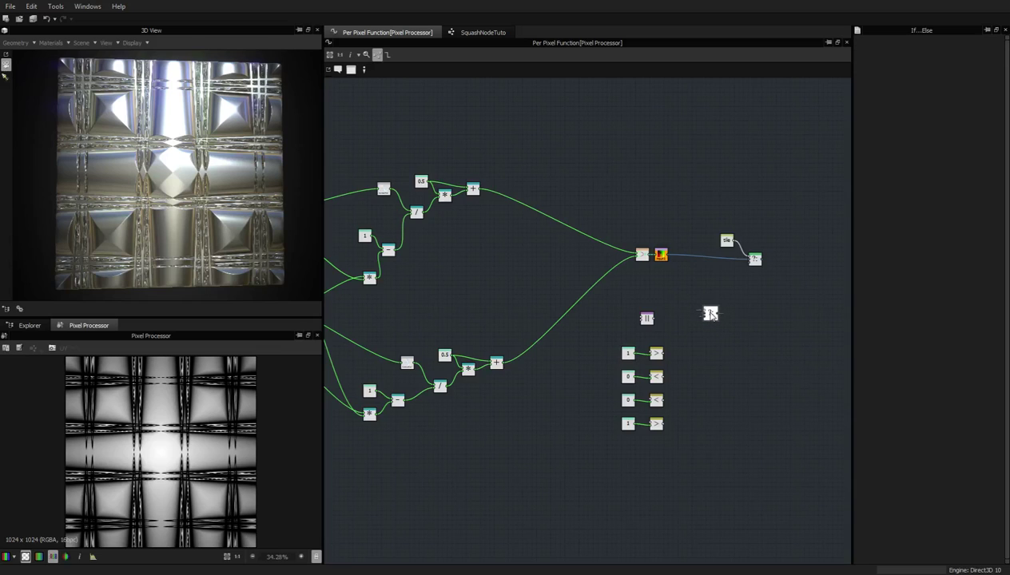
{"action": "scroll", "coordinate": [711, 316], "scroll_direction": "up", "scroll_amount": 5}
{"action": "key", "text": "ctrl+v"}
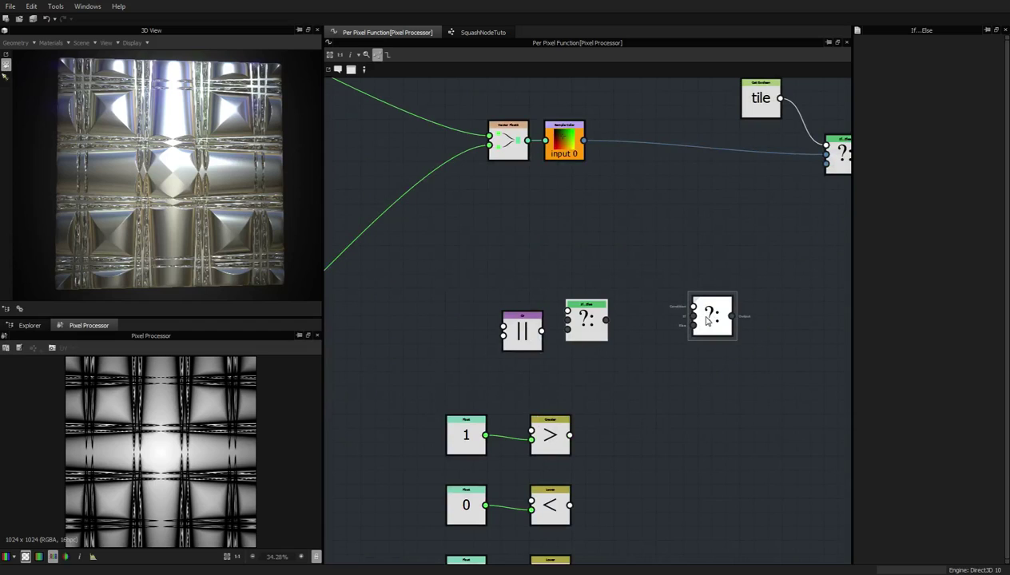
{"action": "left_click_drag", "start_coordinate": [590, 323], "coordinate": [735, 397]}
{"action": "key", "text": "ctrl+d"}
{"action": "left_click", "coordinate": [737, 463]}
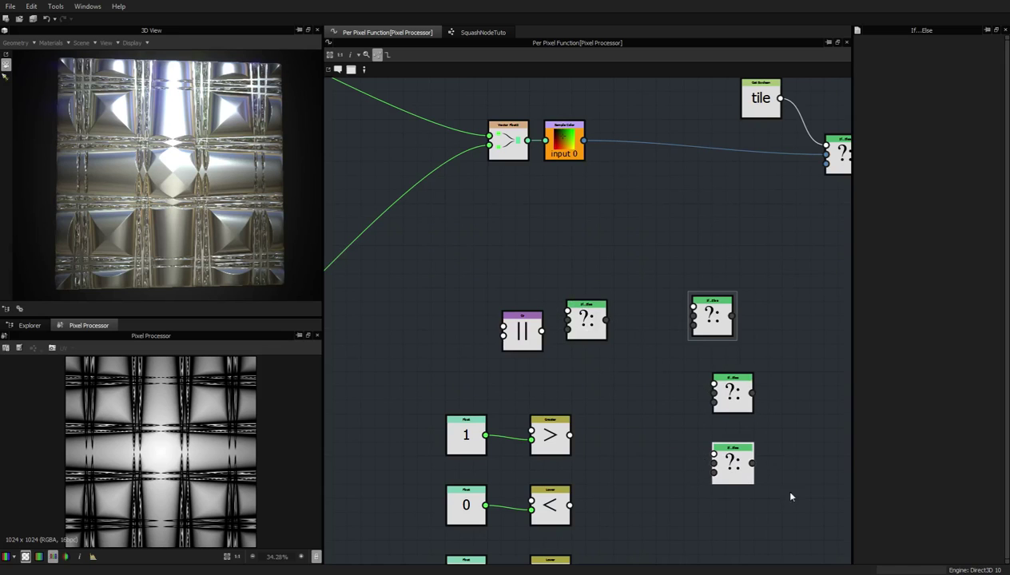
- Stack the four unconnected If...Else nodes in a column alongside the comparison nodes
{"action": "middle_click_drag", "start_coordinate": [789, 494], "coordinate": [741, 393]}
{"action": "scroll", "coordinate": [741, 392], "scroll_direction": "down", "scroll_amount": 2}
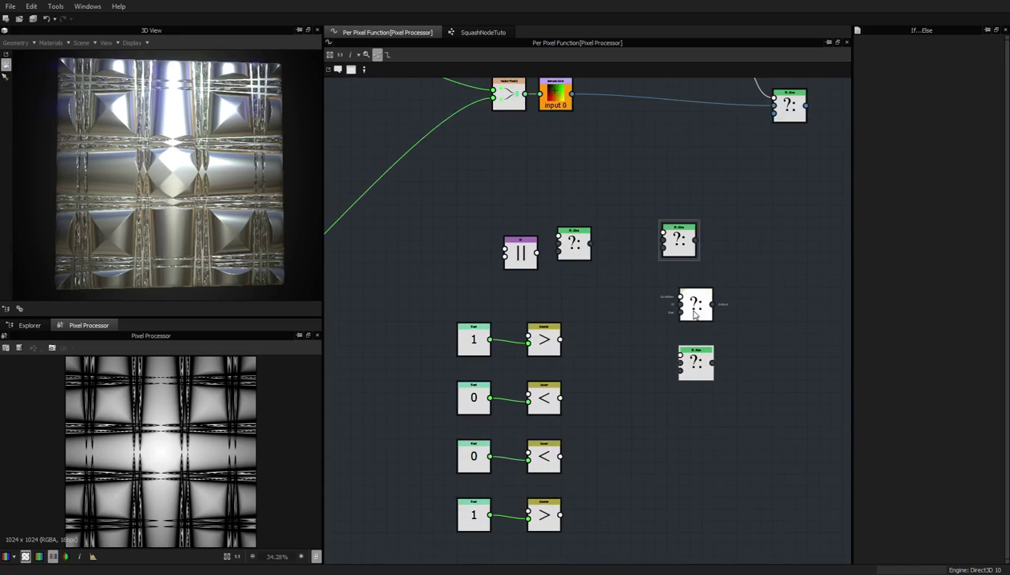
{"action": "left_click_drag", "start_coordinate": [687, 254], "coordinate": [706, 246]}
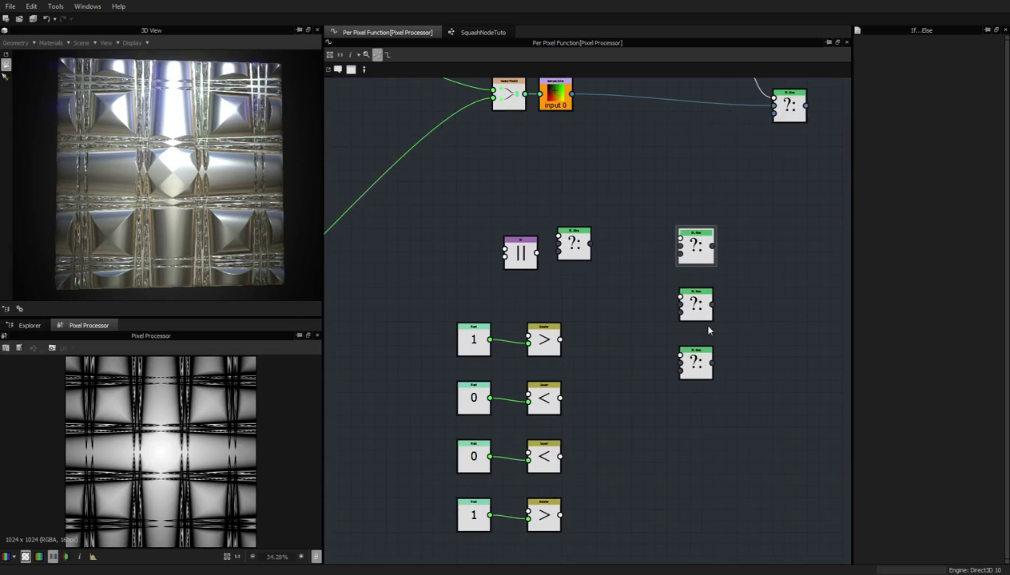
{"action": "left_click_drag", "start_coordinate": [574, 244], "coordinate": [696, 409]}
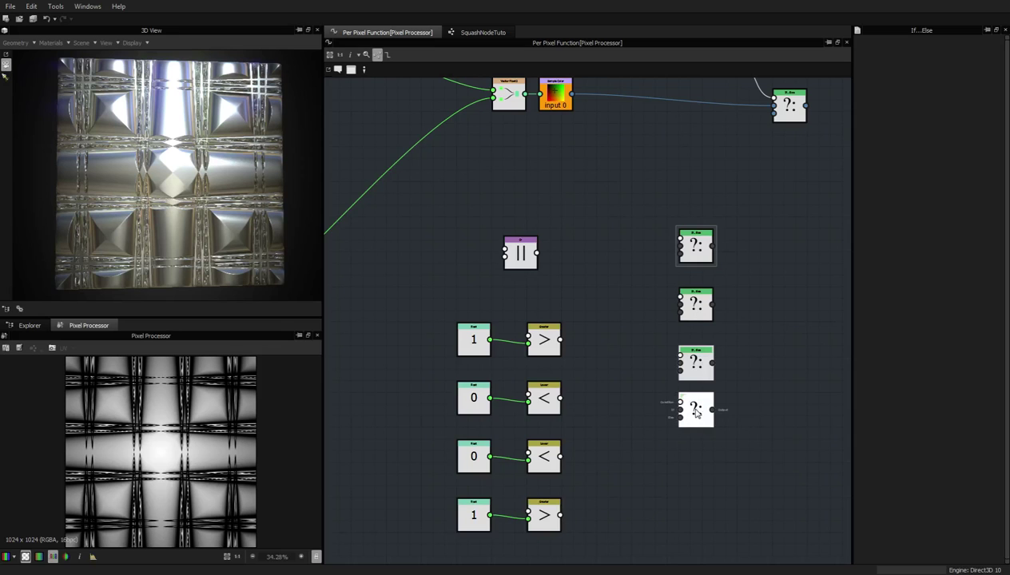
{"action": "scroll", "coordinate": [639, 383], "scroll_direction": "down", "scroll_amount": 3}
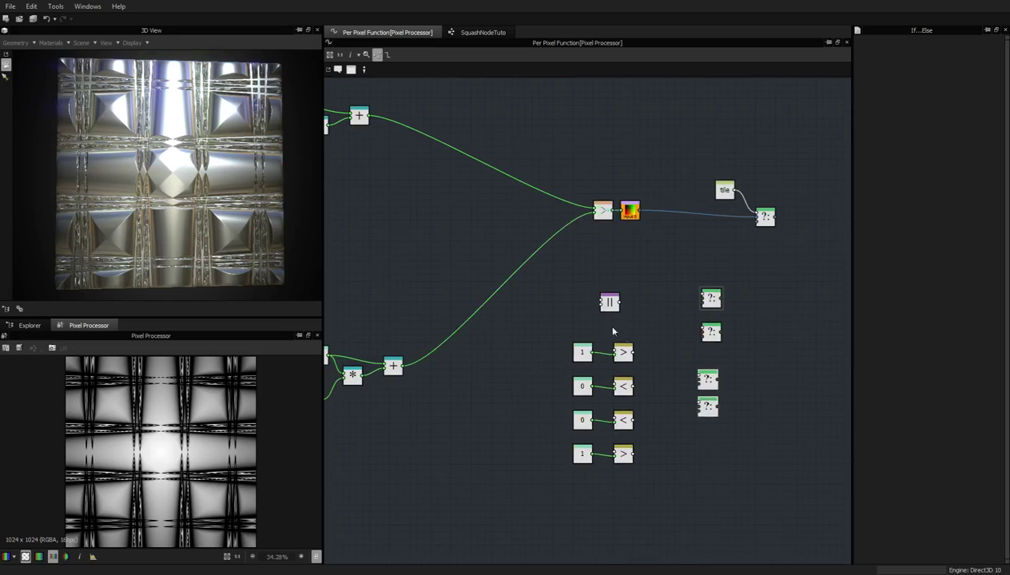
- Connect the upper branch's final Add node to the first inputs of the top Greater and Lower nodes
{"action": "middle_click_drag", "start_coordinate": [368, 121], "coordinate": [469, 176]}
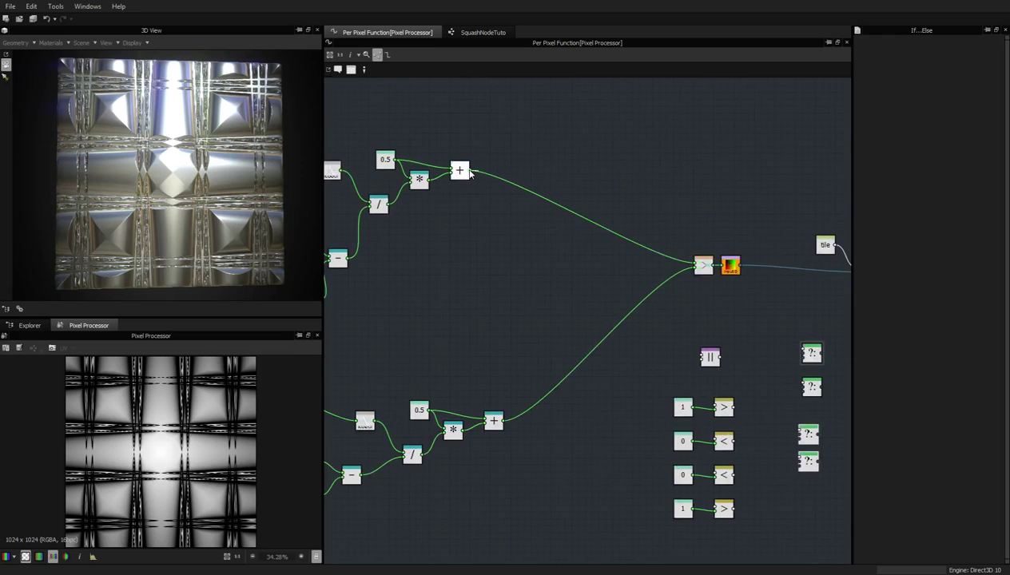
{"action": "scroll", "coordinate": [432, 256], "scroll_direction": "down", "scroll_amount": 3}
{"action": "middle_click_drag", "start_coordinate": [430, 261], "coordinate": [588, 234]}
{"action": "scroll", "coordinate": [587, 236], "scroll_direction": "up", "scroll_amount": 3}
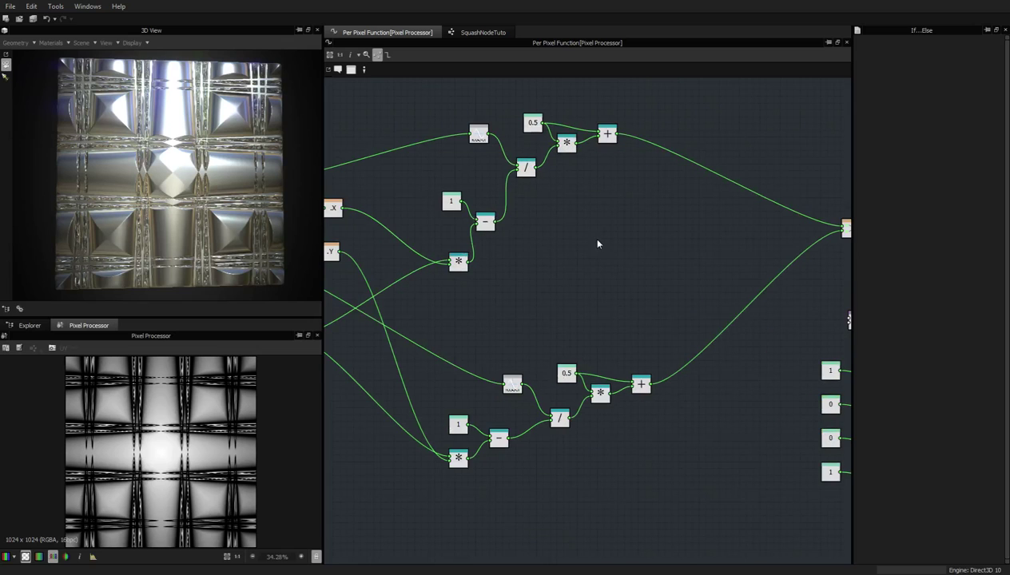
{"action": "middle_click_drag", "start_coordinate": [504, 228], "coordinate": [645, 238]}
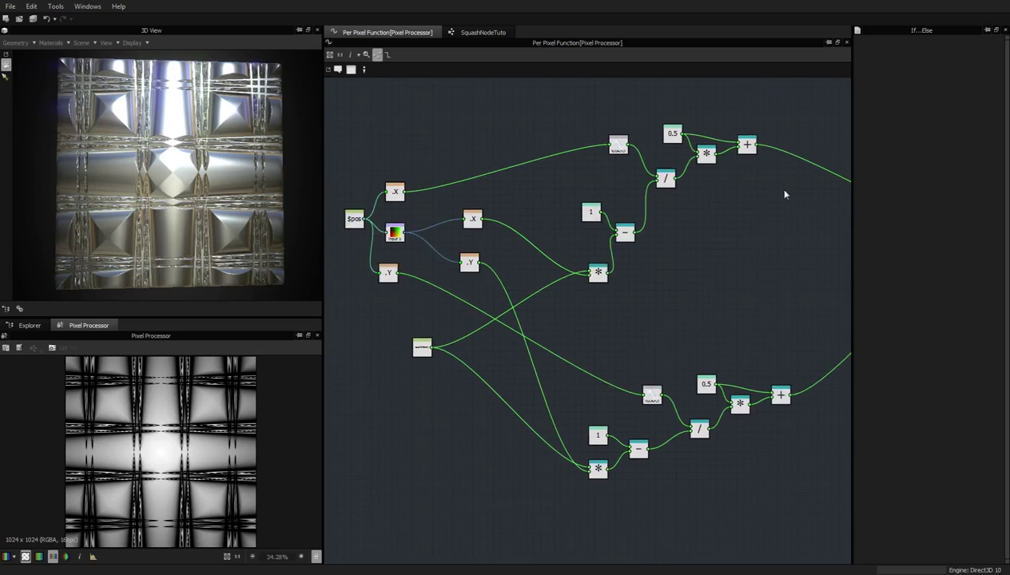
{"action": "scroll", "coordinate": [785, 194], "scroll_direction": "down", "scroll_amount": 3}
{"action": "middle_click_drag", "start_coordinate": [784, 194], "coordinate": [435, 187]}
{"action": "scroll", "coordinate": [516, 194], "scroll_direction": "up", "scroll_amount": 3}
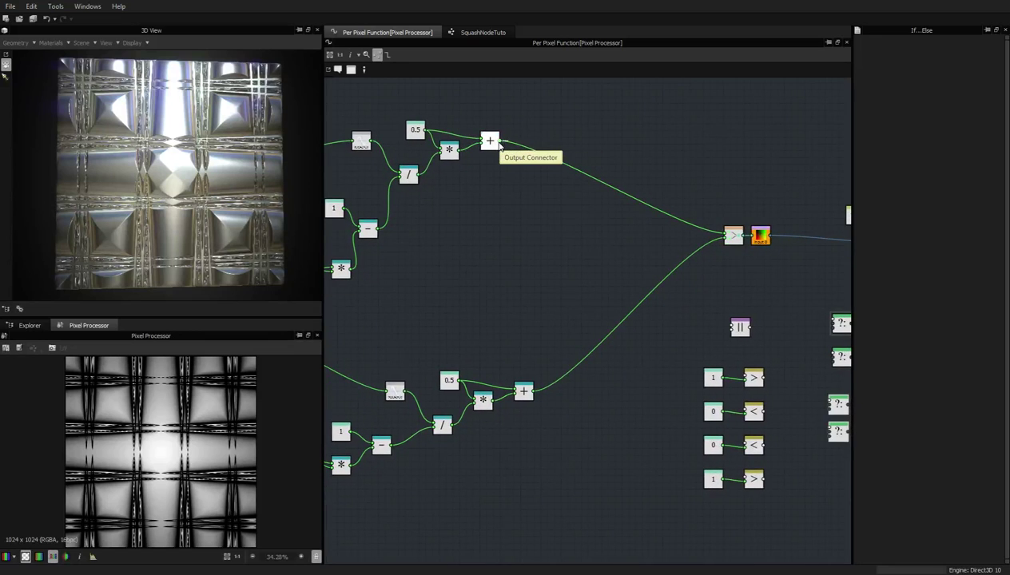
{"action": "left_click_drag", "start_coordinate": [498, 141], "coordinate": [749, 377]}
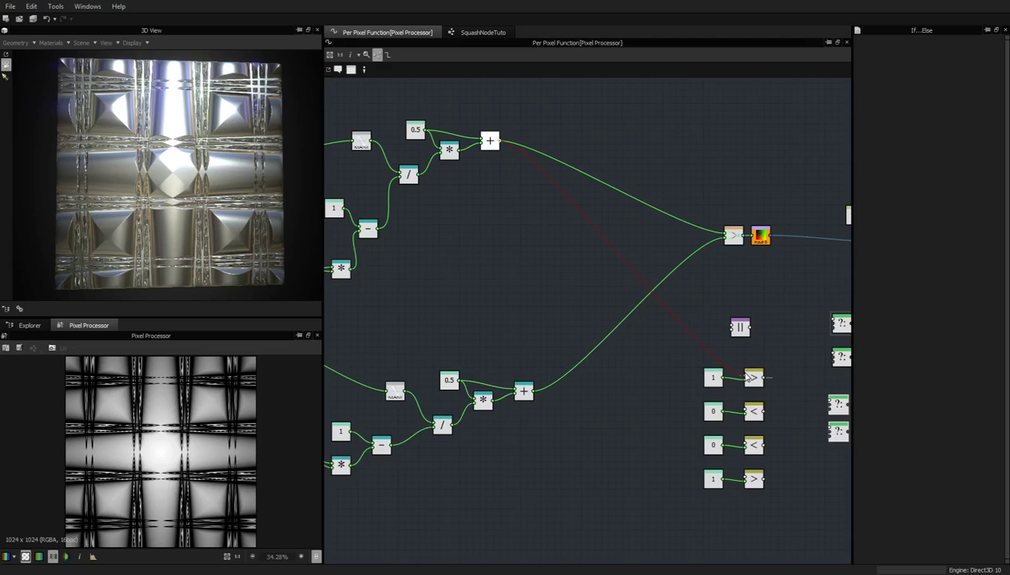
{"action": "left_click_drag", "start_coordinate": [499, 141], "coordinate": [744, 409]}
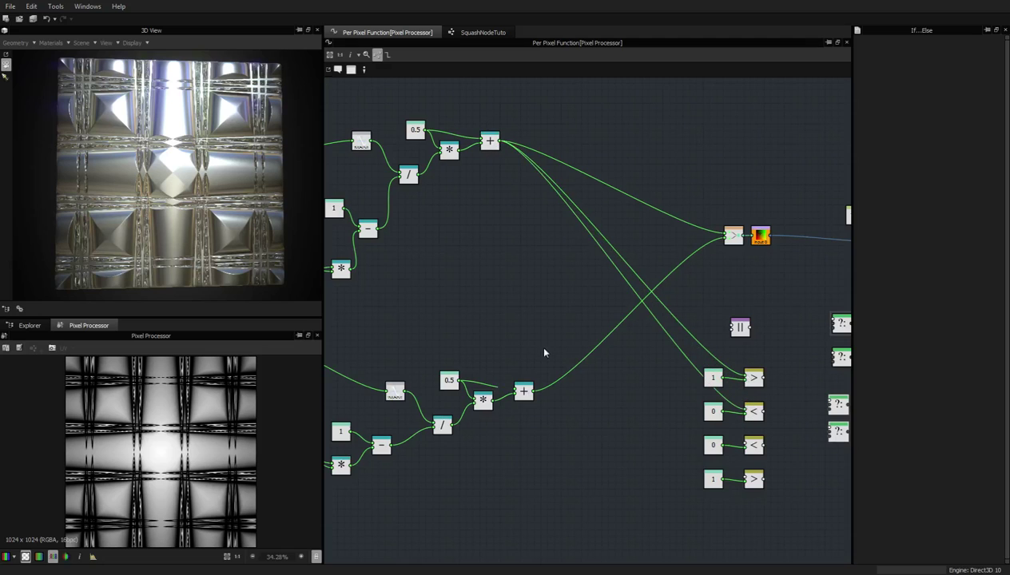
- Connect the lower branch's final Add node to the first inputs of the bottom Lower and Greater nodes
{"action": "middle_click_drag", "start_coordinate": [544, 352], "coordinate": [537, 293]}
{"action": "left_click_drag", "start_coordinate": [526, 327], "coordinate": [744, 381]}
{"action": "left_click_drag", "start_coordinate": [527, 327], "coordinate": [733, 416]}
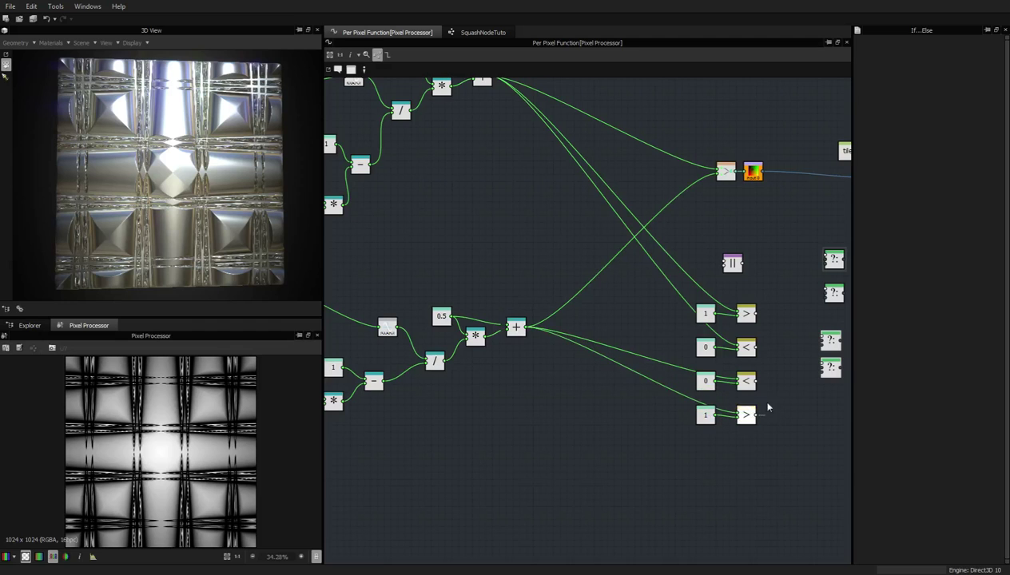
{"action": "middle_click_drag", "start_coordinate": [801, 391], "coordinate": [715, 387]}
{"action": "scroll", "coordinate": [712, 385], "scroll_direction": "up", "scroll_amount": 3}
{"action": "scroll", "coordinate": [712, 385], "scroll_direction": "down", "scroll_amount": 2}
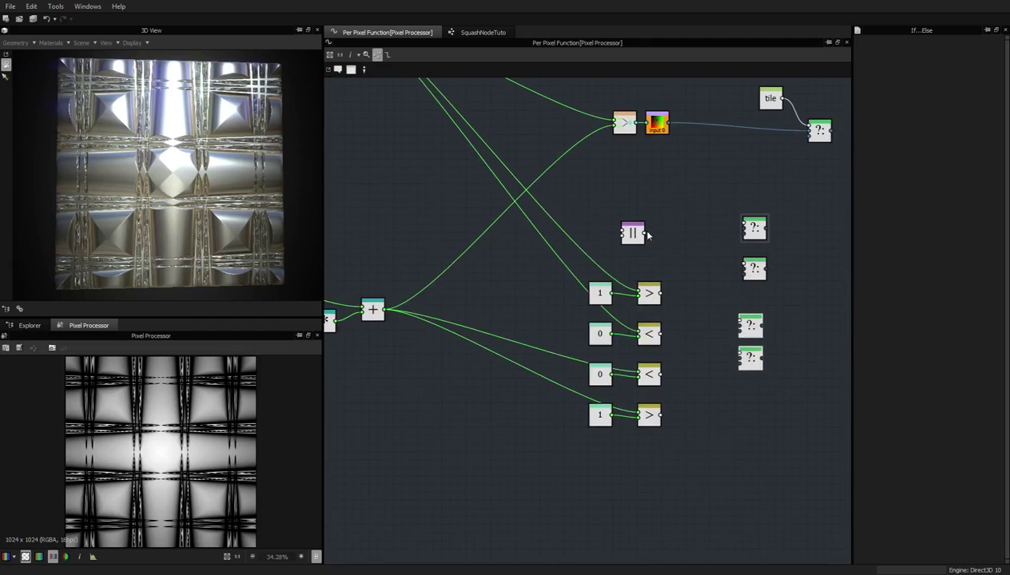
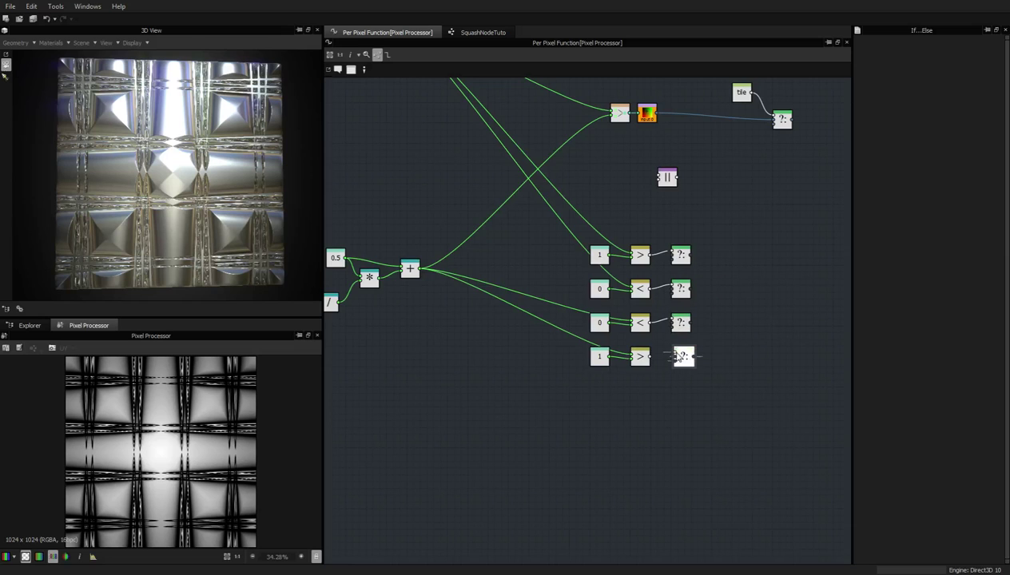
- Connect the bottom Greater node to the last If...Else node and move the two lower If...Else nodes away from the comparisons
{"action": "scroll", "coordinate": [669, 351], "scroll_direction": "up", "scroll_amount": 3}
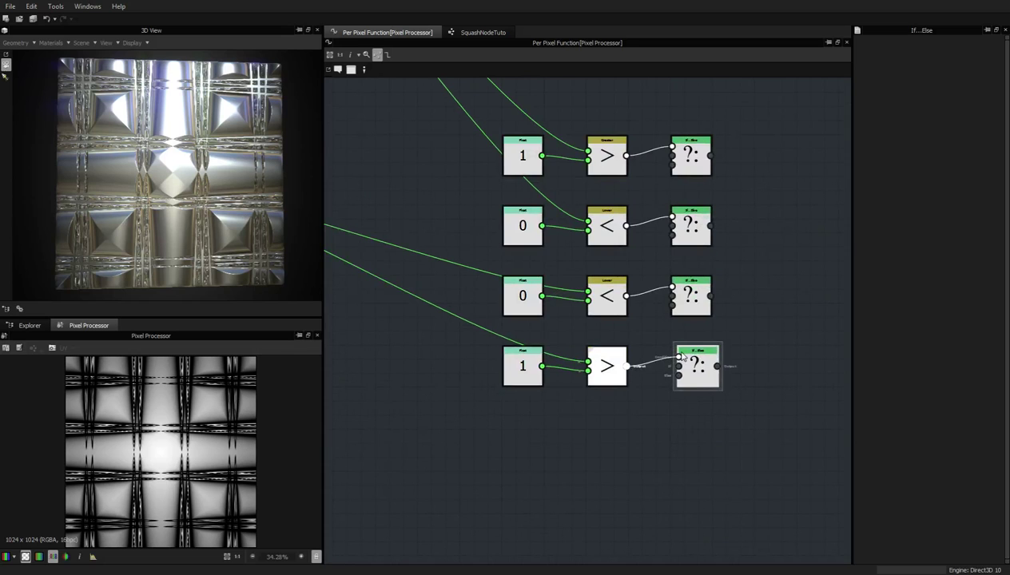
{"action": "scroll", "coordinate": [831, 279], "scroll_direction": "down", "scroll_amount": 3}
{"action": "scroll", "coordinate": [687, 316], "scroll_direction": "down", "scroll_amount": 2}
{"action": "middle_click_drag", "start_coordinate": [696, 297], "coordinate": [477, 277]}
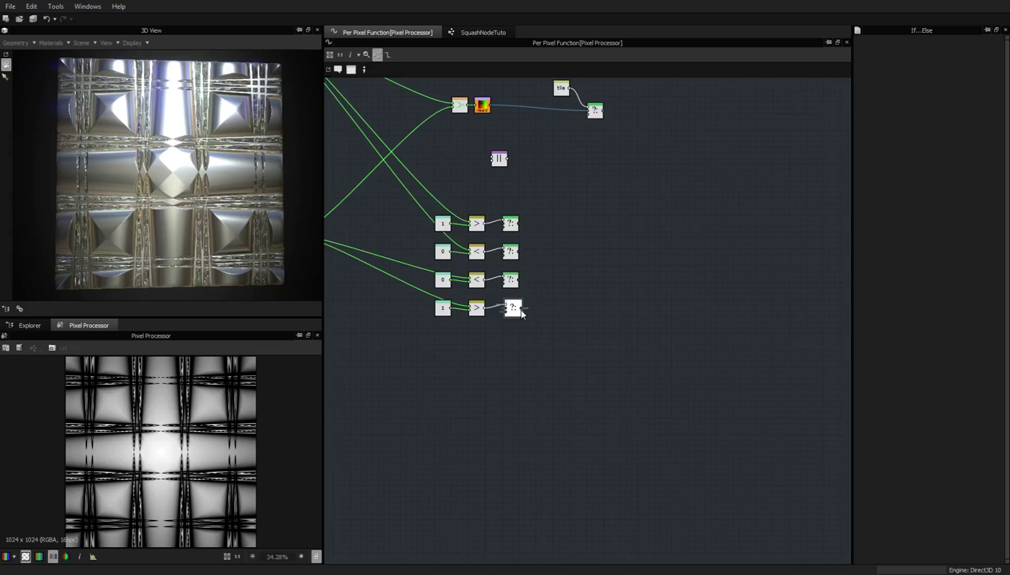
{"action": "left_click_drag", "start_coordinate": [515, 309], "coordinate": [608, 315]}
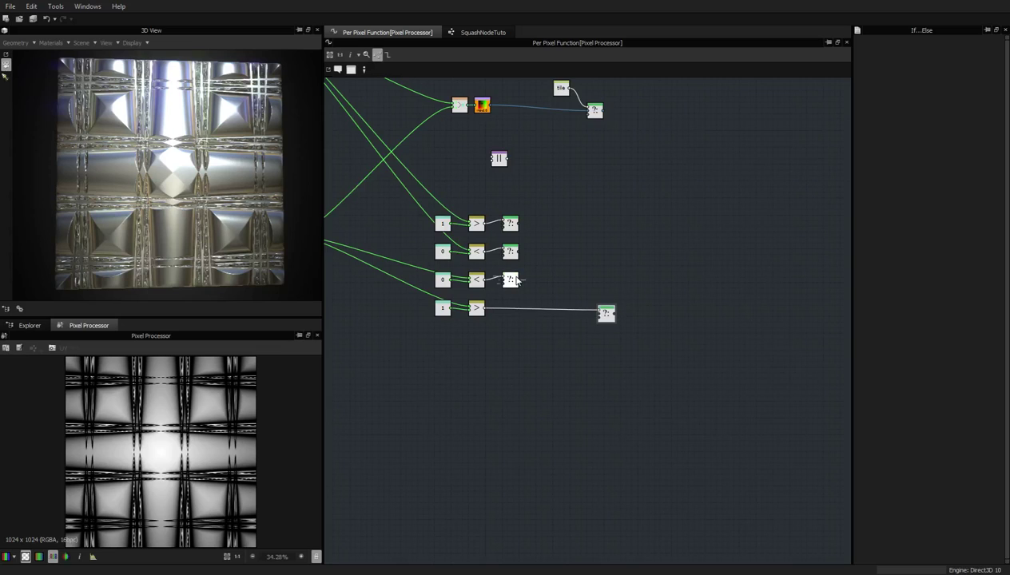
{"action": "left_click_drag", "start_coordinate": [512, 282], "coordinate": [607, 292]}
{"action": "scroll", "coordinate": [512, 228], "scroll_direction": "up", "scroll_amount": 3}
{"action": "middle_click_drag", "start_coordinate": [513, 229], "coordinate": [642, 298]}
{"action": "scroll", "coordinate": [641, 299], "scroll_direction": "down", "scroll_amount": 2}
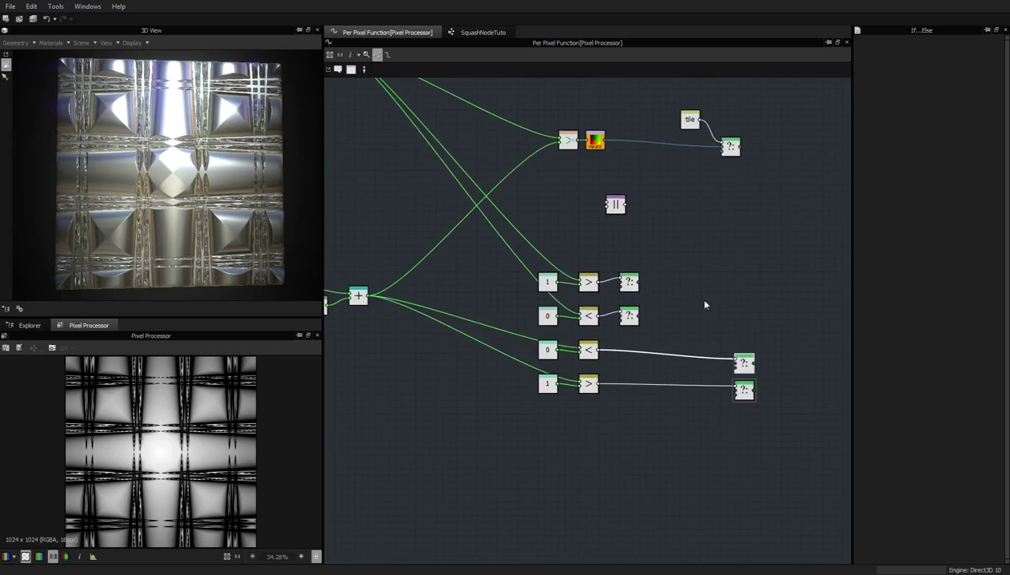
- Delete the three If...Else nodes attached to the upper three comparisons, keeping the one on the bottom Greater node
{"action": "left_click", "coordinate": [632, 284]}
{"action": "scroll", "coordinate": [629, 285], "scroll_direction": "up", "scroll_amount": 3}
{"action": "left_click", "coordinate": [631, 351]}
{"action": "scroll", "coordinate": [621, 327], "scroll_direction": "down", "scroll_amount": 2}
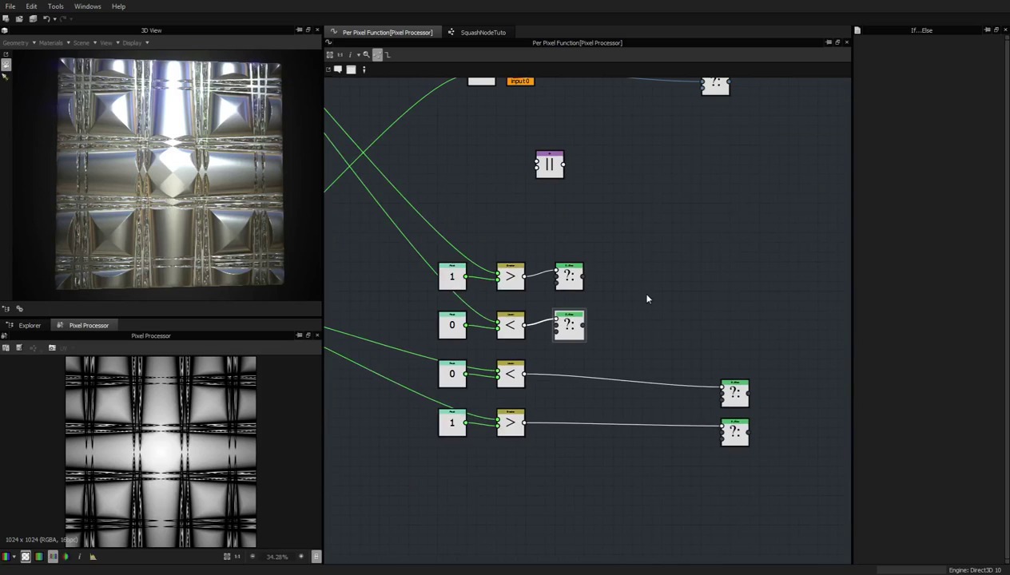
{"action": "key", "text": "Delete"}
{"action": "left_click", "coordinate": [735, 392]}
{"action": "key", "text": "Delete"}
{"action": "left_click", "coordinate": [569, 273]}
{"action": "key", "text": "Delete"}
- Place the Or node beside the top two comparisons and connect the Greater and Lower outputs to its inputs
{"action": "left_click_drag", "start_coordinate": [552, 174], "coordinate": [581, 297]}
{"action": "left_click_drag", "start_coordinate": [524, 276], "coordinate": [580, 312]}
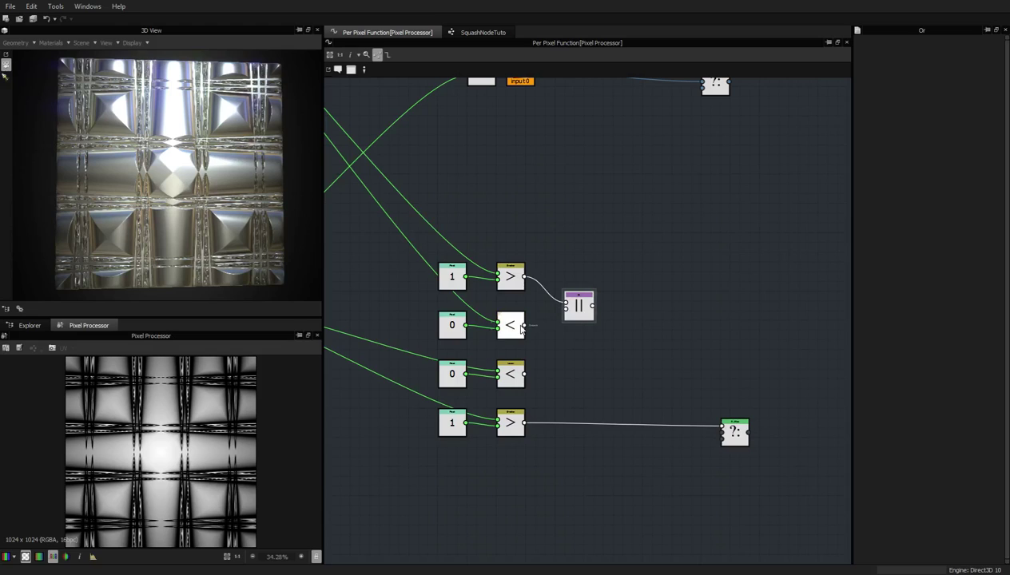
{"action": "left_click_drag", "start_coordinate": [527, 328], "coordinate": [565, 309]}
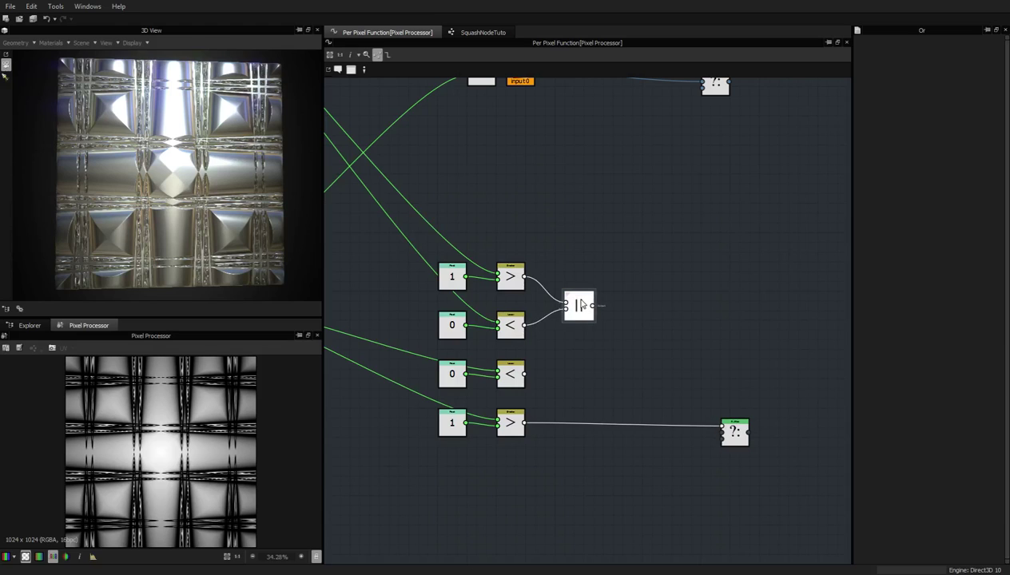
- Duplicate the Or node below the first and feed it the first Or and the third comparison, Lower
{"action": "key", "text": "ctrl+d"}
{"action": "left_click_drag", "start_coordinate": [588, 321], "coordinate": [633, 355]}
{"action": "left_click_drag", "start_coordinate": [602, 318], "coordinate": [619, 350]}
{"action": "left_click_drag", "start_coordinate": [526, 373], "coordinate": [620, 358]}
- Duplicate the second Or node and feed the copy with the second Or and the bottom Greater comparison
{"action": "left_click", "coordinate": [633, 355]}
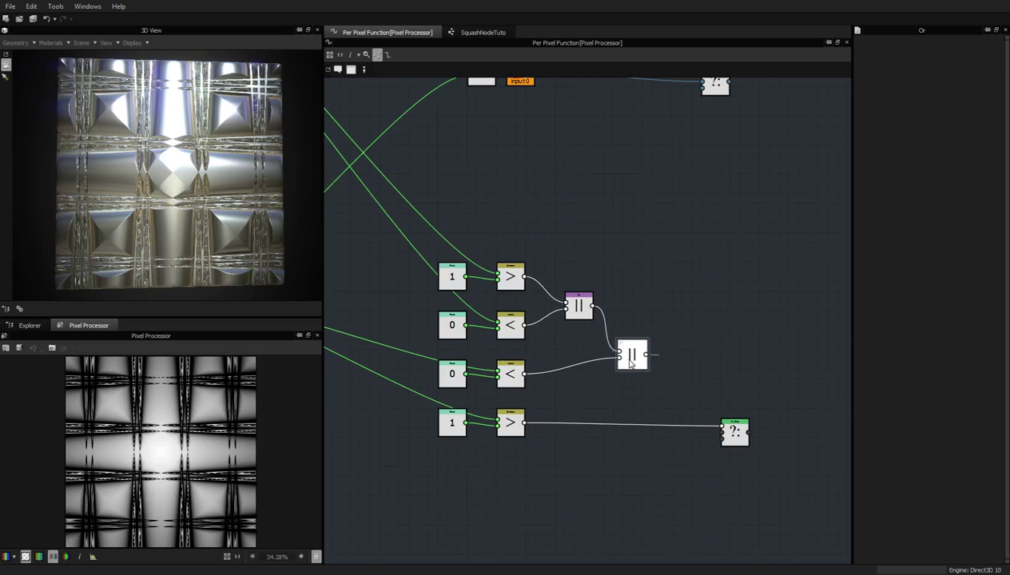
{"action": "key", "text": "ctrl+d"}
{"action": "middle_click_drag", "start_coordinate": [690, 371], "coordinate": [598, 243]}
{"action": "left_click_drag", "start_coordinate": [496, 194], "coordinate": [594, 275]}
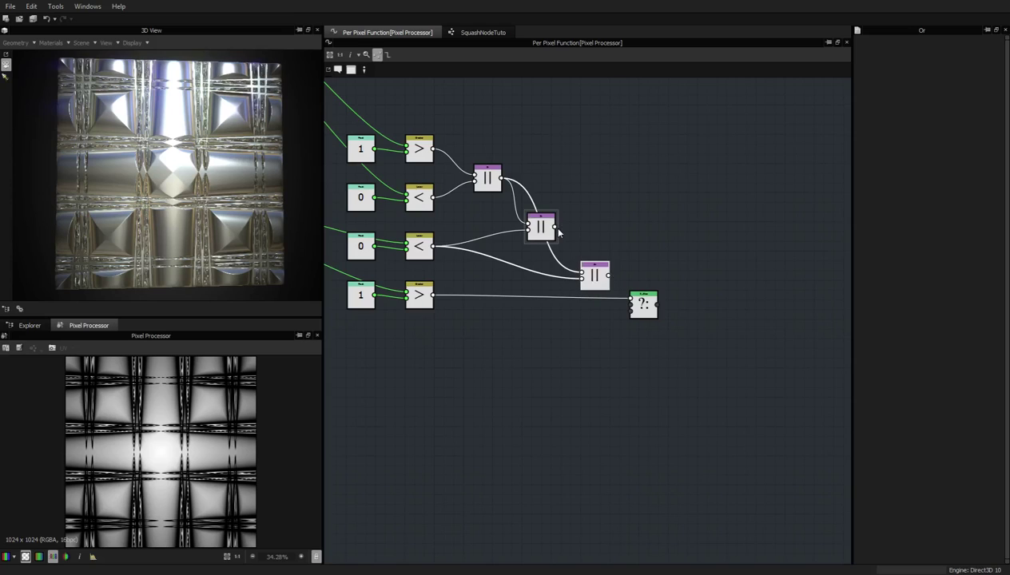
{"action": "left_click_drag", "start_coordinate": [554, 227], "coordinate": [582, 273]}
{"action": "left_click_drag", "start_coordinate": [433, 297], "coordinate": [599, 277]}
{"action": "middle_click_drag", "start_coordinate": [628, 247], "coordinate": [573, 249]}
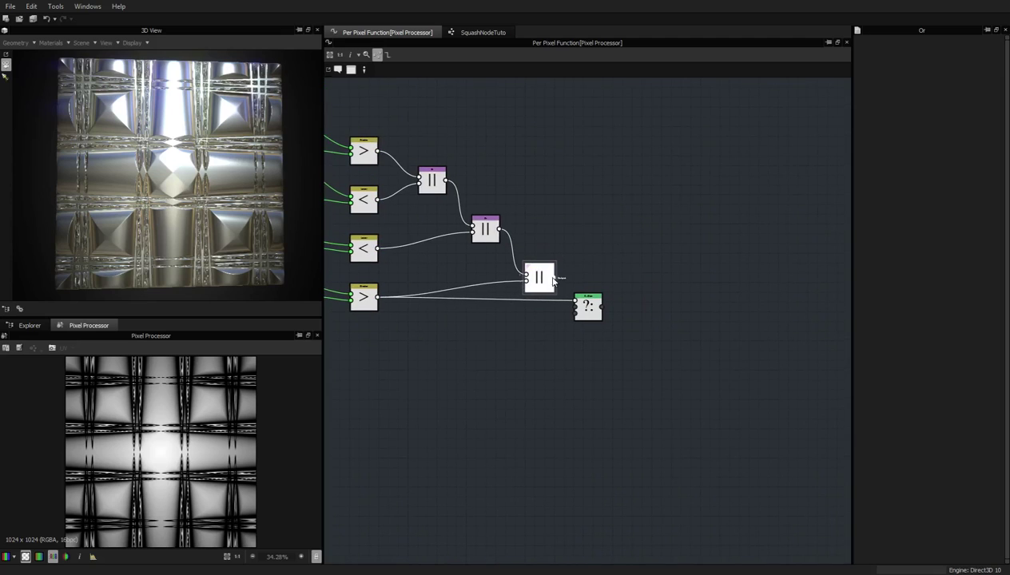
- Drive the remaining If...Else condition from the last Or instead of the Greater node, and place it near the tile If...Else
{"action": "left_click_drag", "start_coordinate": [576, 300], "coordinate": [693, 152]}
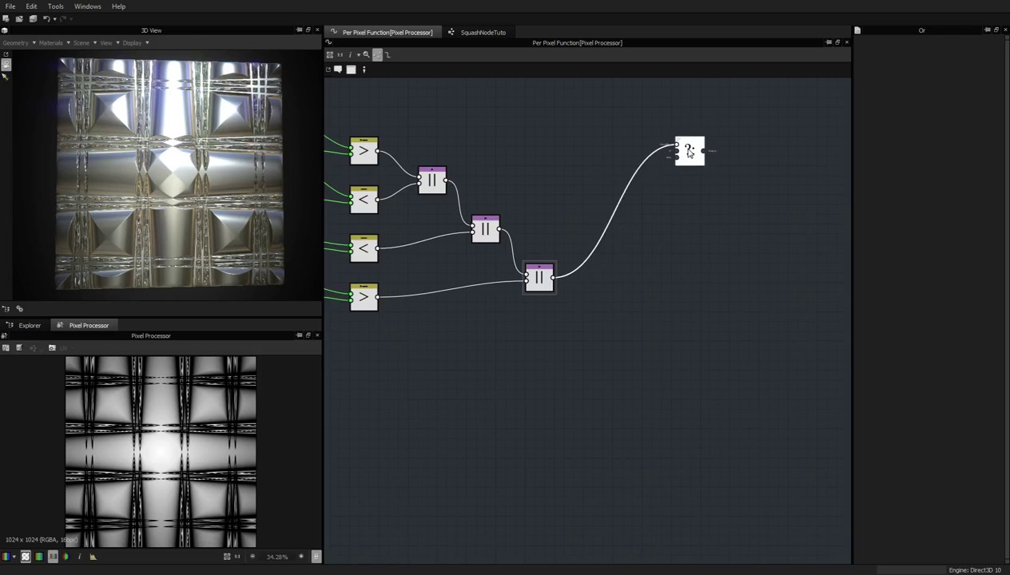
{"action": "scroll", "coordinate": [693, 151], "scroll_direction": "down", "scroll_amount": 2}
{"action": "middle_click_drag", "start_coordinate": [636, 91], "coordinate": [595, 284]}
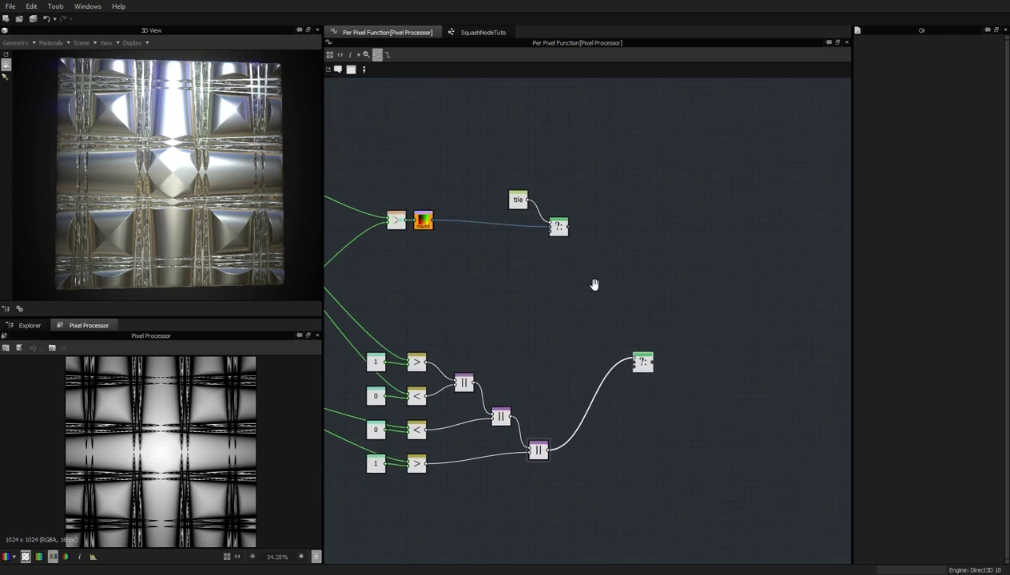
{"action": "scroll", "coordinate": [569, 224], "scroll_direction": "up", "scroll_amount": 3}
{"action": "scroll", "coordinate": [587, 240], "scroll_direction": "down", "scroll_amount": 2}
{"action": "middle_click_drag", "start_coordinate": [665, 368], "coordinate": [721, 285]}
{"action": "left_click_drag", "start_coordinate": [738, 316], "coordinate": [547, 141]}
{"action": "middle_click_drag", "start_coordinate": [570, 142], "coordinate": [645, 231]}
{"action": "left_click_drag", "start_coordinate": [618, 235], "coordinate": [745, 254]}
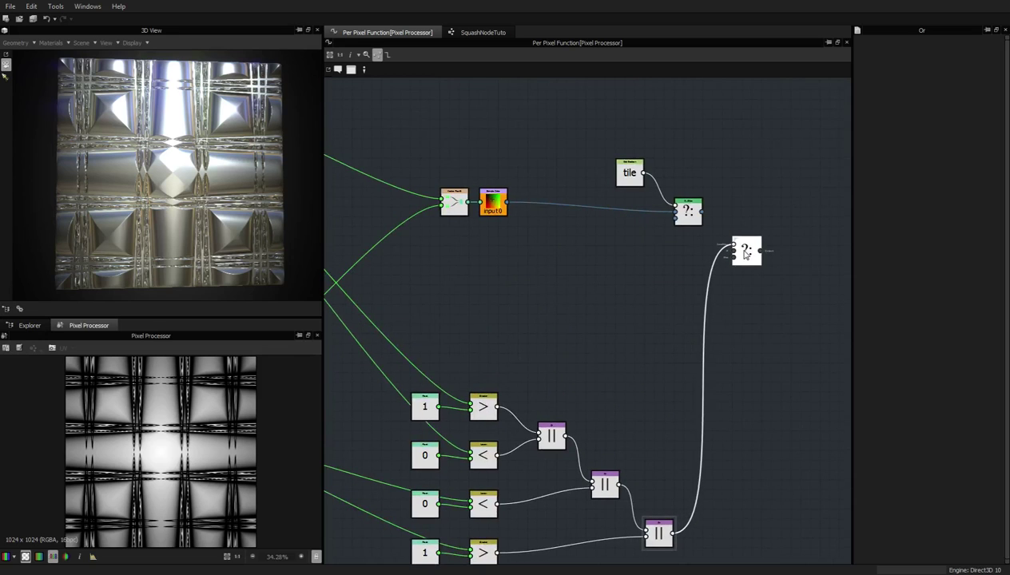
{"action": "middle_click_drag", "start_coordinate": [674, 213], "coordinate": [644, 213]}
{"action": "scroll", "coordinate": [643, 213], "scroll_direction": "up", "scroll_amount": 4}
{"action": "left_click_drag", "start_coordinate": [802, 293], "coordinate": [562, 274]}
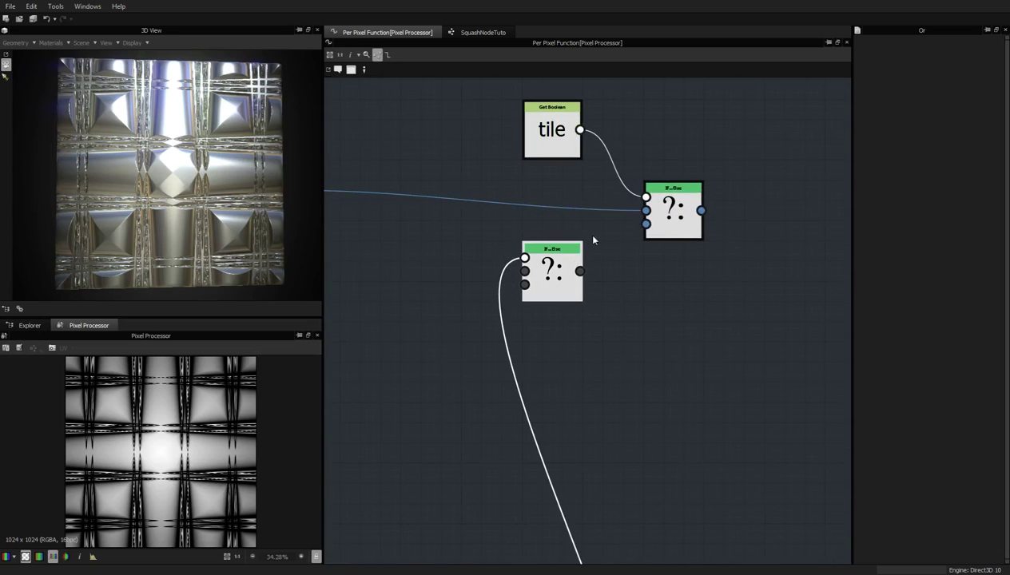
- Connect the Or-driven If...Else output to the Else input of the tile If...Else node
{"action": "scroll", "coordinate": [596, 239], "scroll_direction": "down", "scroll_amount": 2}
{"action": "scroll", "coordinate": [599, 238], "scroll_direction": "up", "scroll_amount": 1}
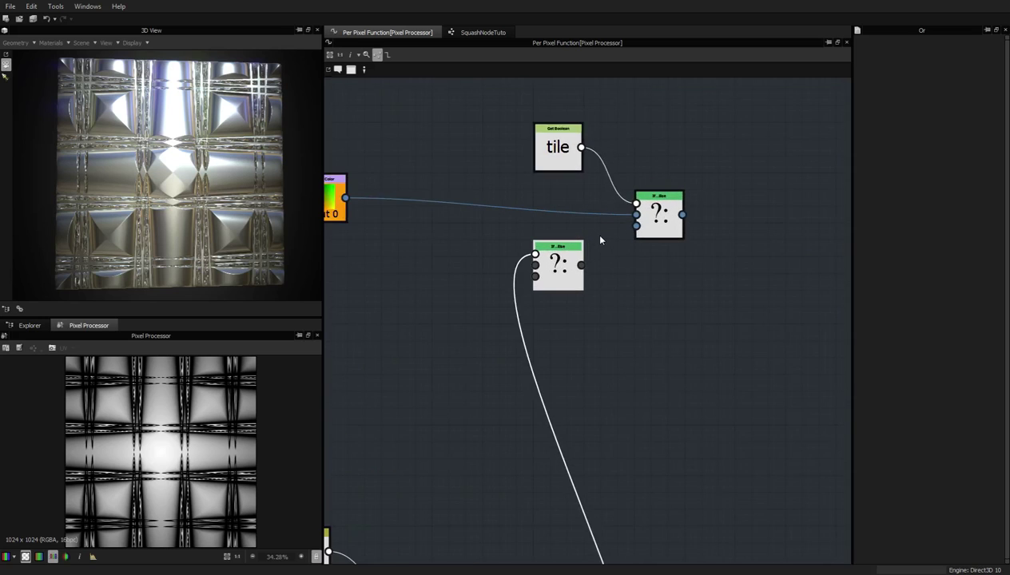
{"action": "scroll", "coordinate": [601, 240], "scroll_direction": "down", "scroll_amount": 2}
{"action": "left_click", "coordinate": [578, 256]}
{"action": "mouse_move", "coordinate": [573, 258]}
{"action": "left_mouse_down"}
{"action": "mouse_move", "coordinate": [564, 259]}
{"action": "mouse_move", "coordinate": [577, 258]}
{"action": "left_mouse_up"}
{"action": "scroll", "coordinate": [621, 249], "scroll_direction": "up", "scroll_amount": 2}
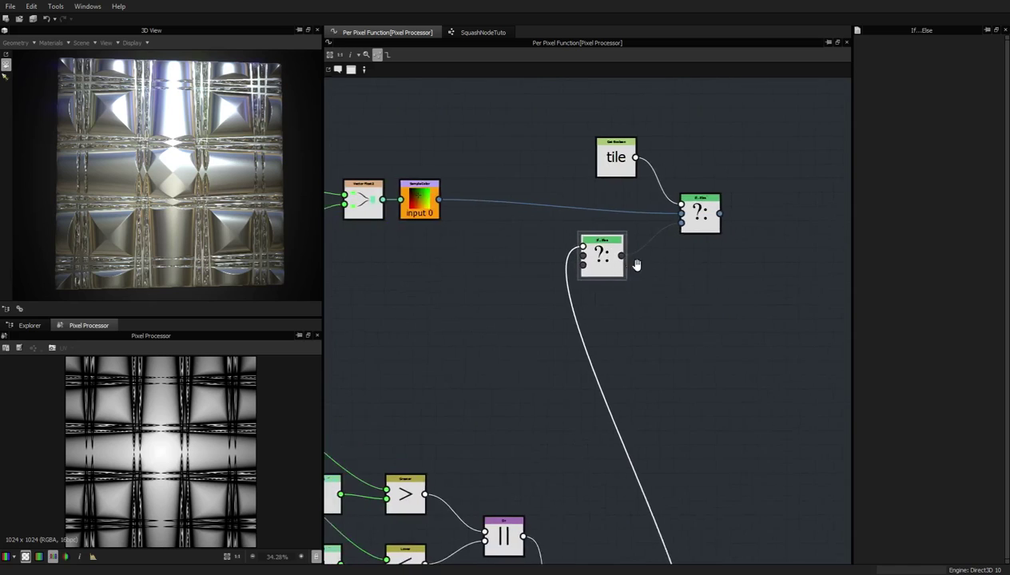
{"action": "scroll", "coordinate": [515, 266], "scroll_direction": "down", "scroll_amount": 2}
{"action": "middle_click_drag", "start_coordinate": [500, 264], "coordinate": [530, 252]}
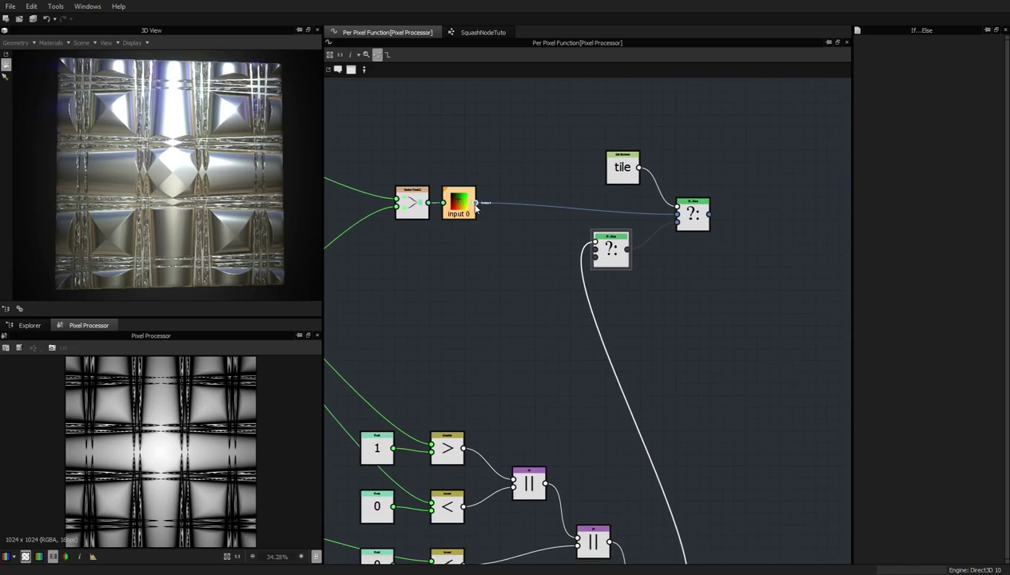
{"action": "left_click_drag", "start_coordinate": [475, 205], "coordinate": [591, 264]}
{"action": "key", "text": "space"}
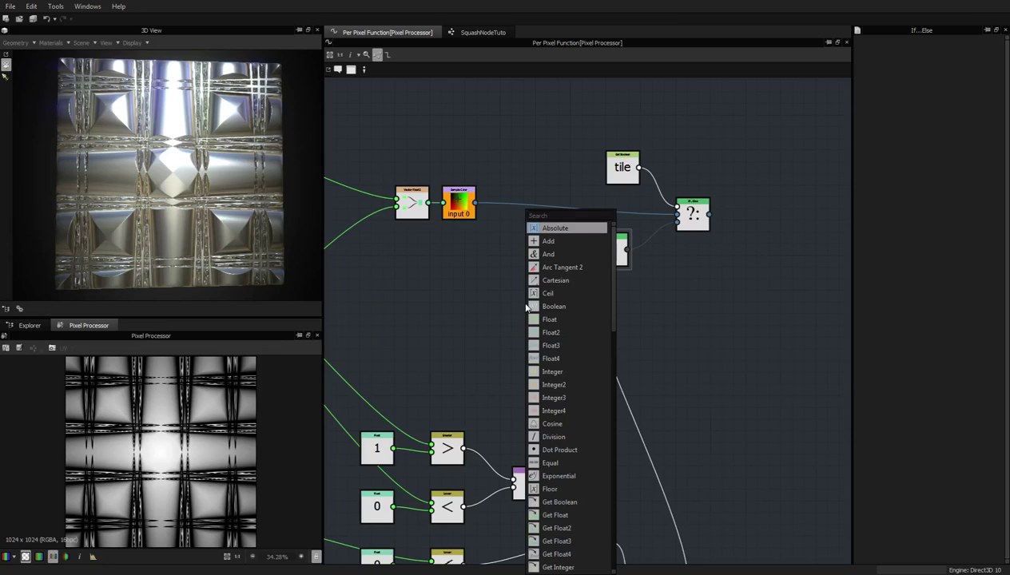
{"action": "left_click", "coordinate": [382, 329]}
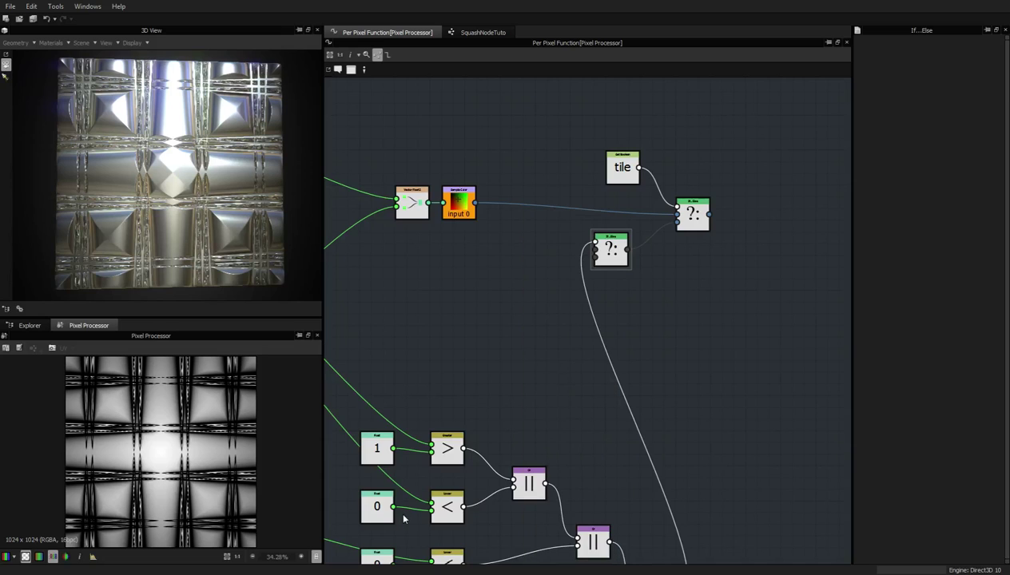
{"action": "key", "text": "space"}
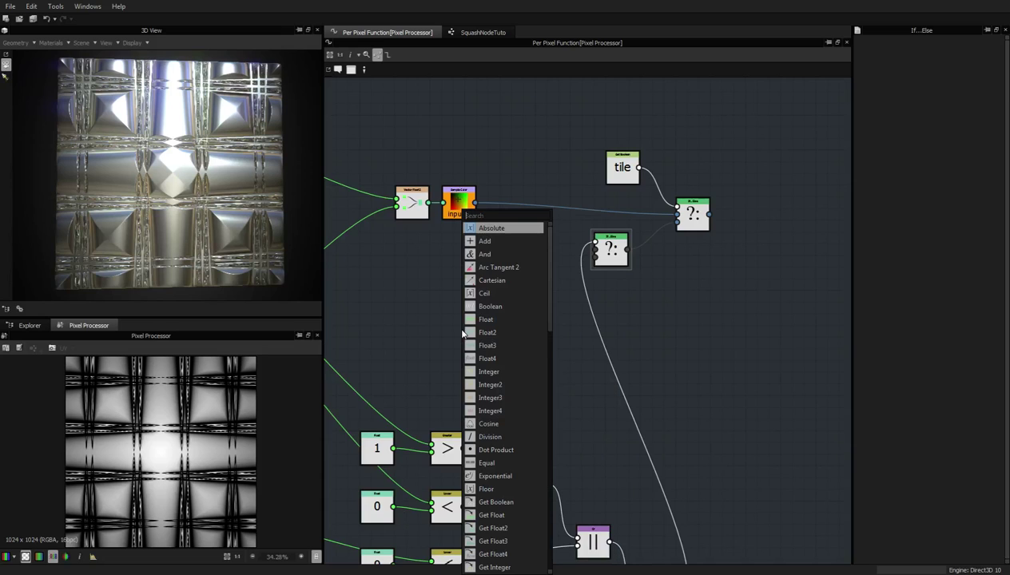
{"action": "type", "text": "float"}
{"action": "key", "text": "Return"}
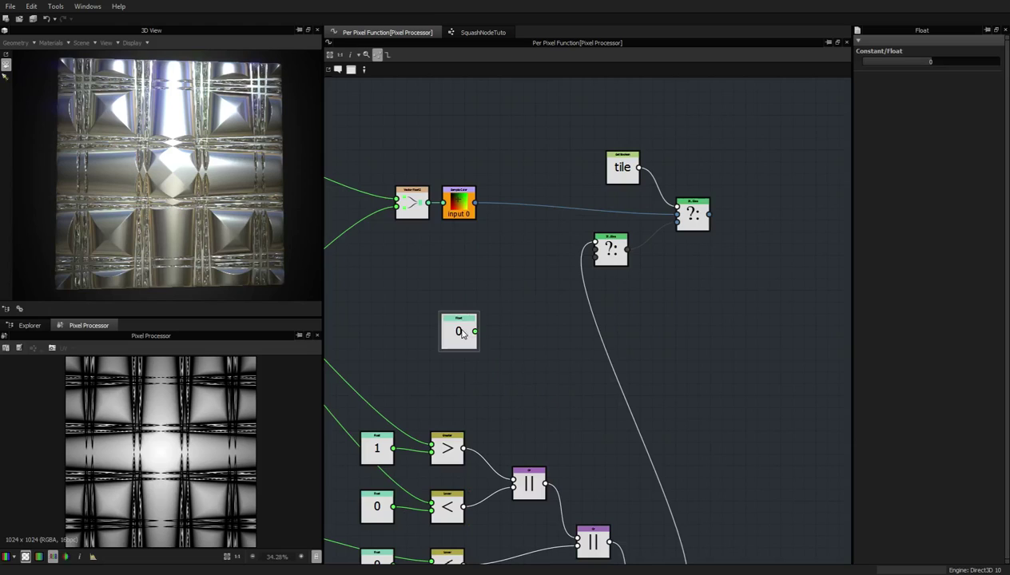
{"action": "left_click_drag", "start_coordinate": [449, 313], "coordinate": [461, 254]}
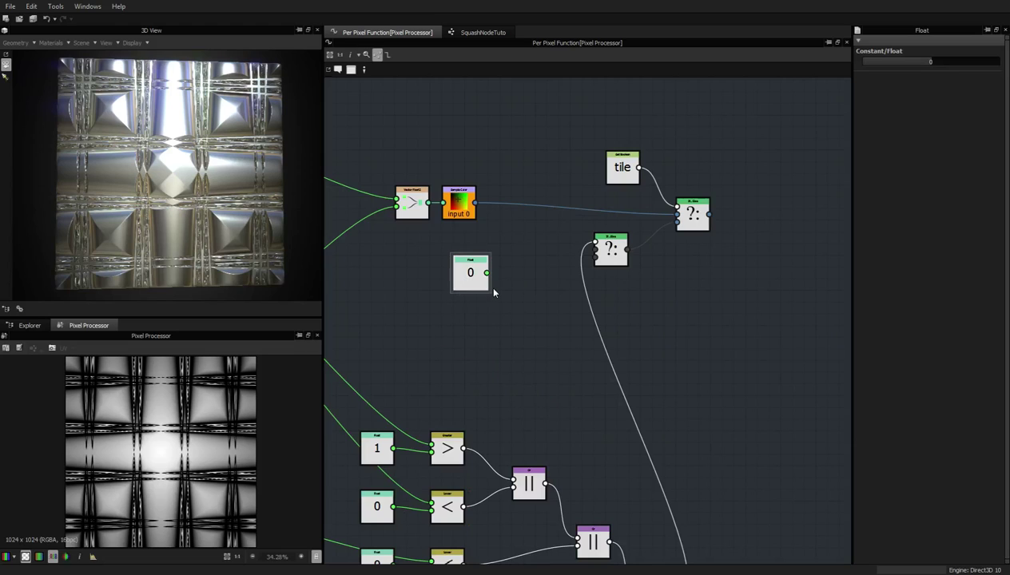
{"action": "left_click", "coordinate": [454, 198]}
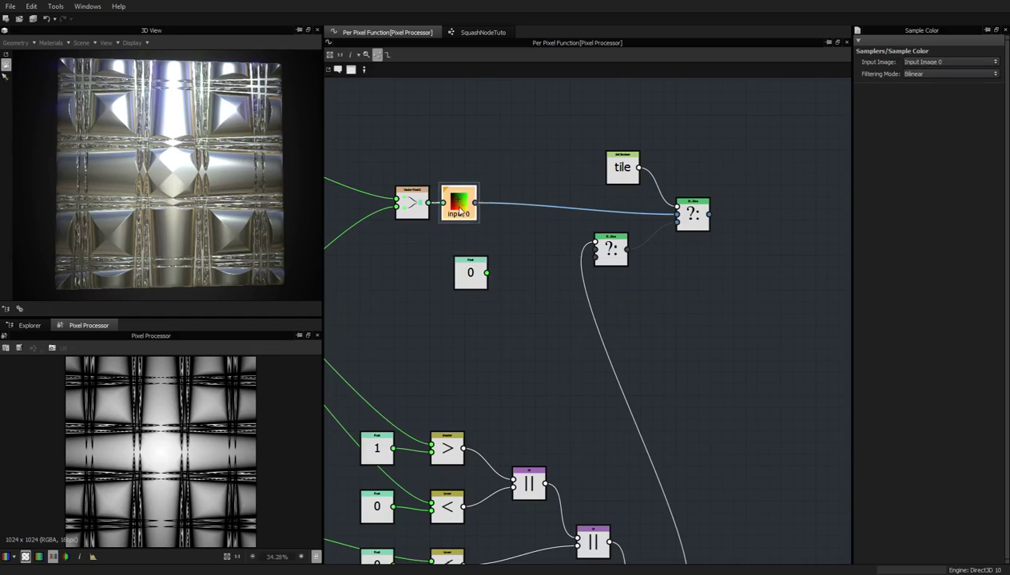
{"action": "left_click", "coordinate": [461, 266]}
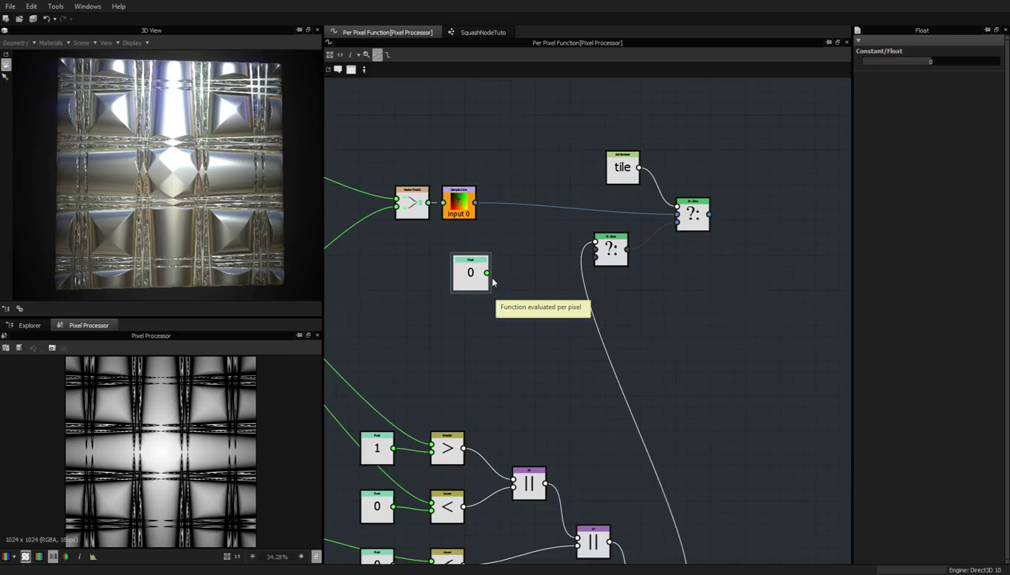
{"action": "key", "text": "Delete"}
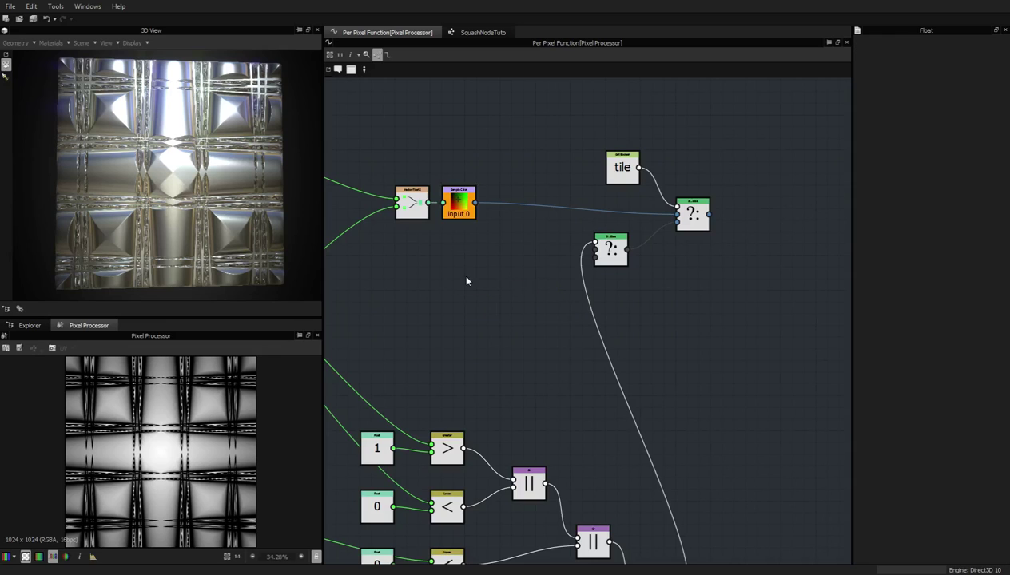
- Add a Float4 constant below the Sample Color node with the values 0, 0, 0, 1
{"action": "key", "text": "space"}
{"action": "type", "text": "float"}
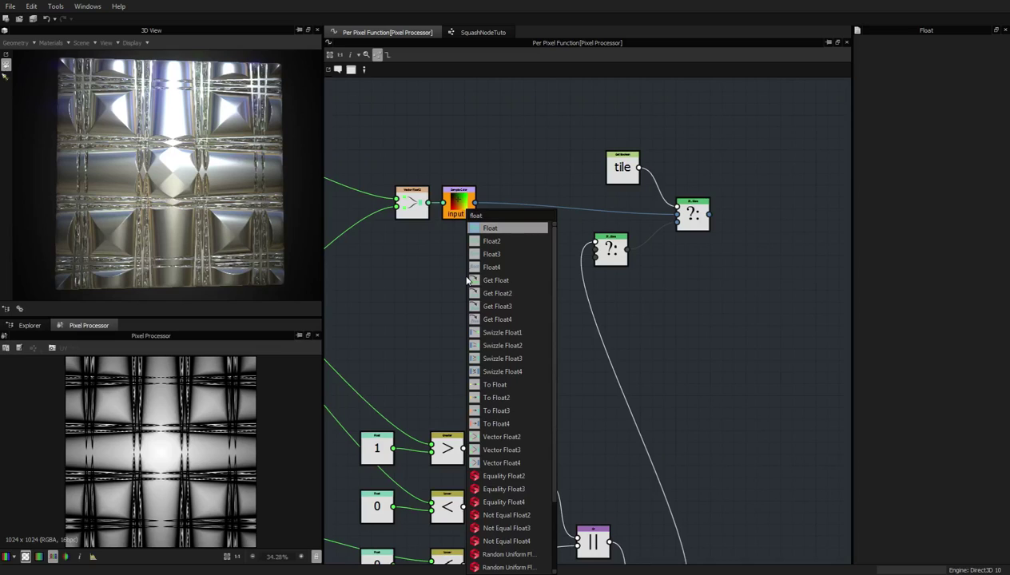
{"action": "left_click", "coordinate": [509, 266]}
{"action": "left_click_drag", "start_coordinate": [925, 97], "coordinate": [1003, 99]}
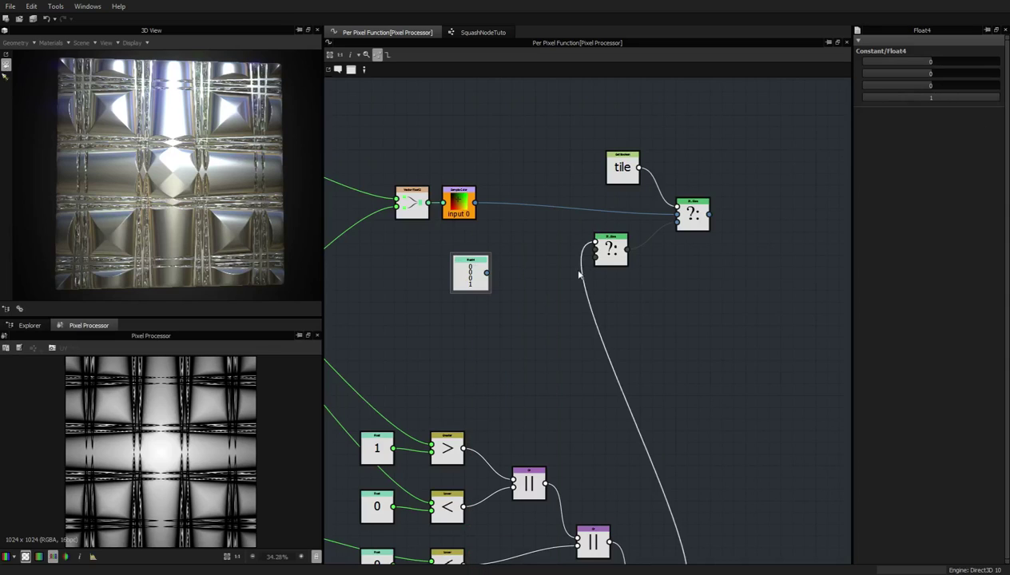
- Connect the Float4 constant to the If input and Sample Color to the Else input of the Or-driven If...Else node
{"action": "left_click_drag", "start_coordinate": [487, 273], "coordinate": [596, 252]}
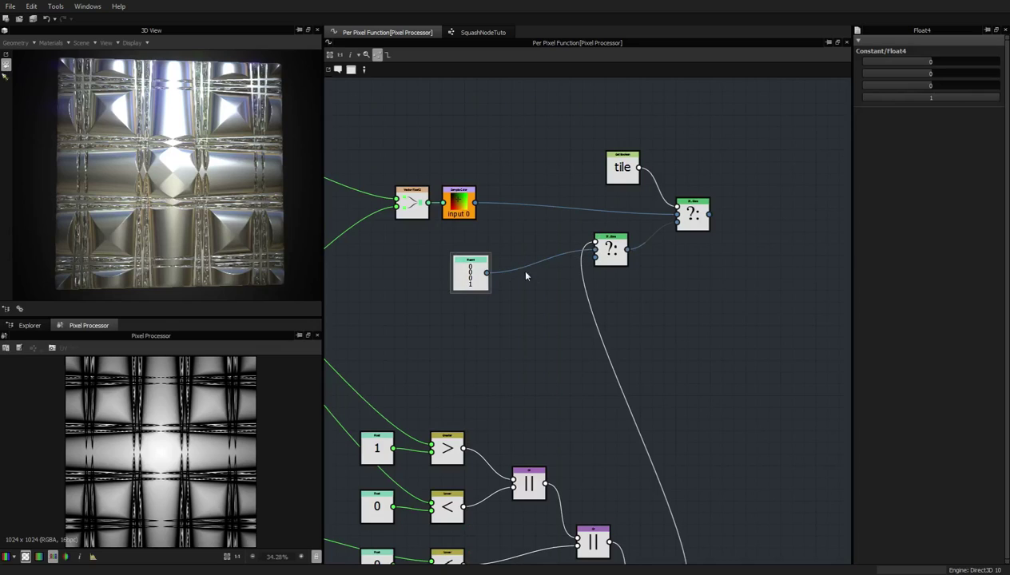
{"action": "left_click_drag", "start_coordinate": [470, 276], "coordinate": [505, 264]}
{"action": "left_click_drag", "start_coordinate": [474, 204], "coordinate": [594, 254]}
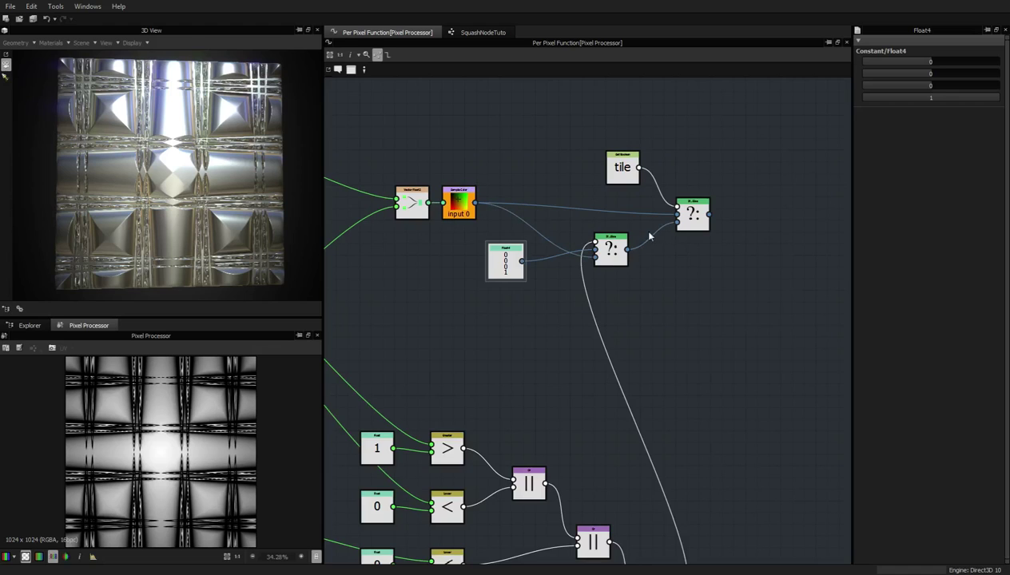
- Set the tile If...Else node as the function's output node
{"action": "right_click", "coordinate": [691, 217]}
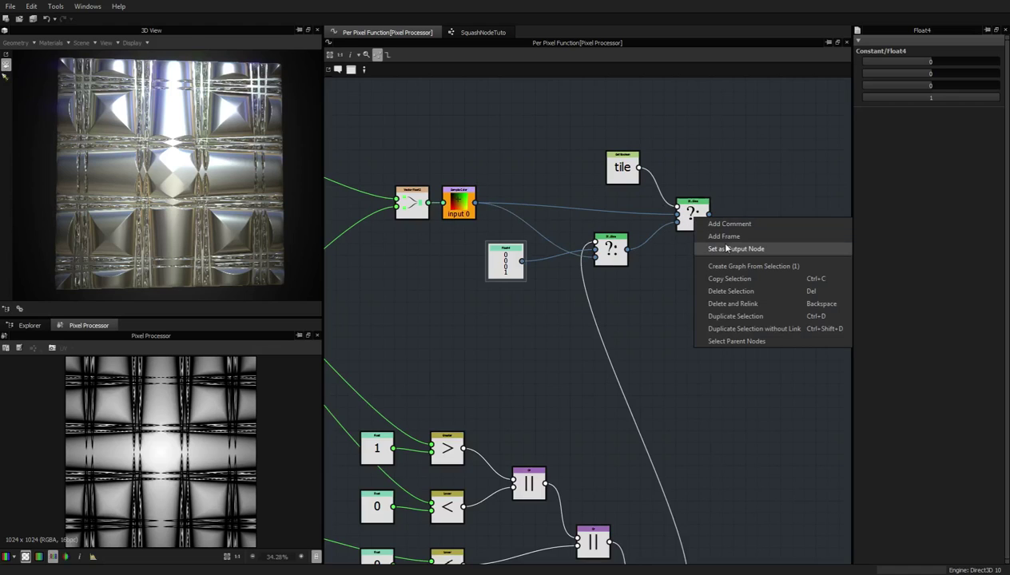
{"action": "left_click", "coordinate": [728, 249]}
{"action": "scroll", "coordinate": [337, 250], "scroll_direction": "down", "scroll_amount": 2}
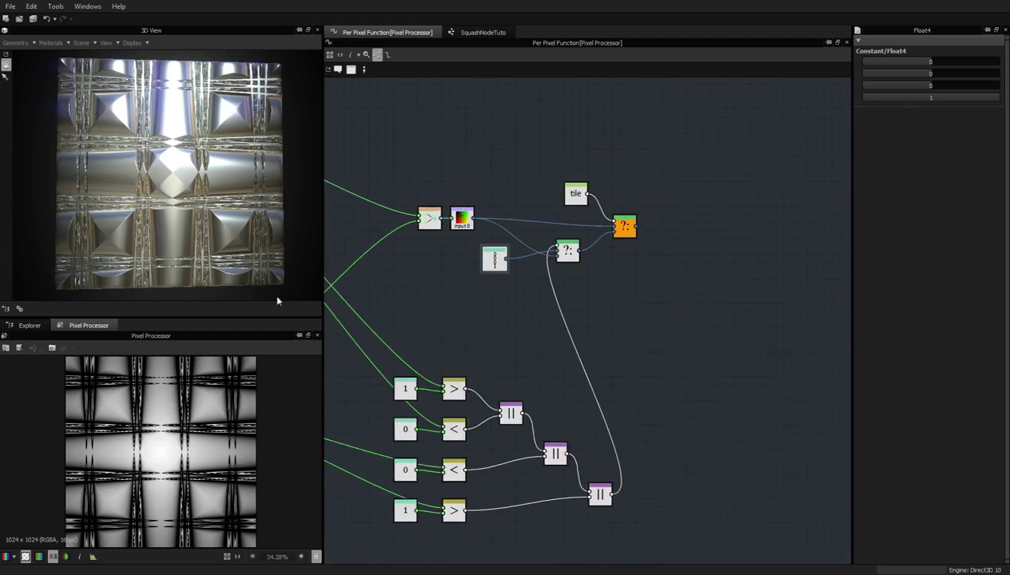
- Open the SquashNodeTuto graph, preview its input parameters and toggle Tile to test it, leaving it at False
{"action": "left_click", "coordinate": [483, 32]}
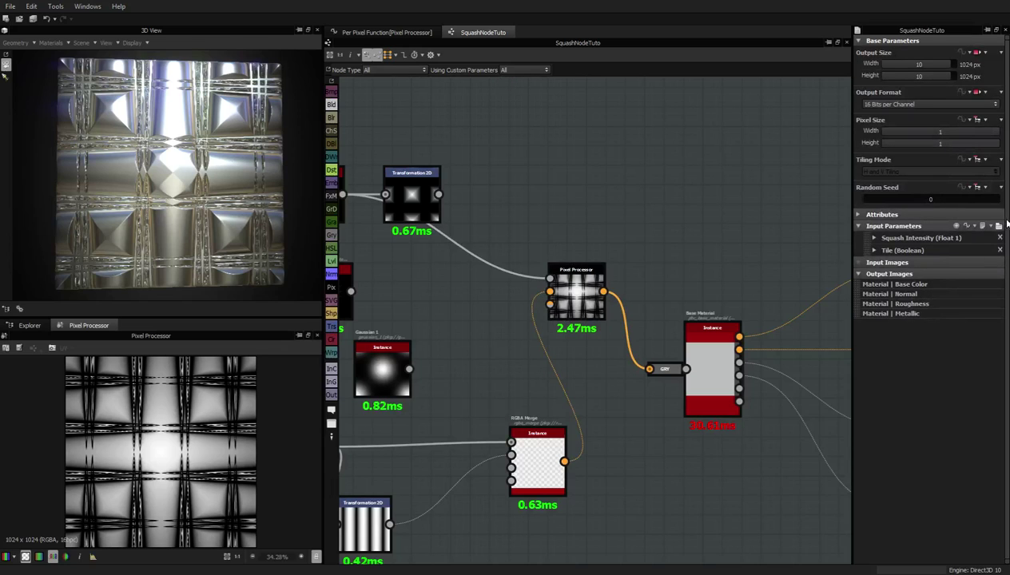
{"action": "left_click", "coordinate": [999, 227]}
{"action": "left_click", "coordinate": [956, 281]}
{"action": "left_click", "coordinate": [956, 280]}
{"action": "left_click", "coordinate": [956, 281]}
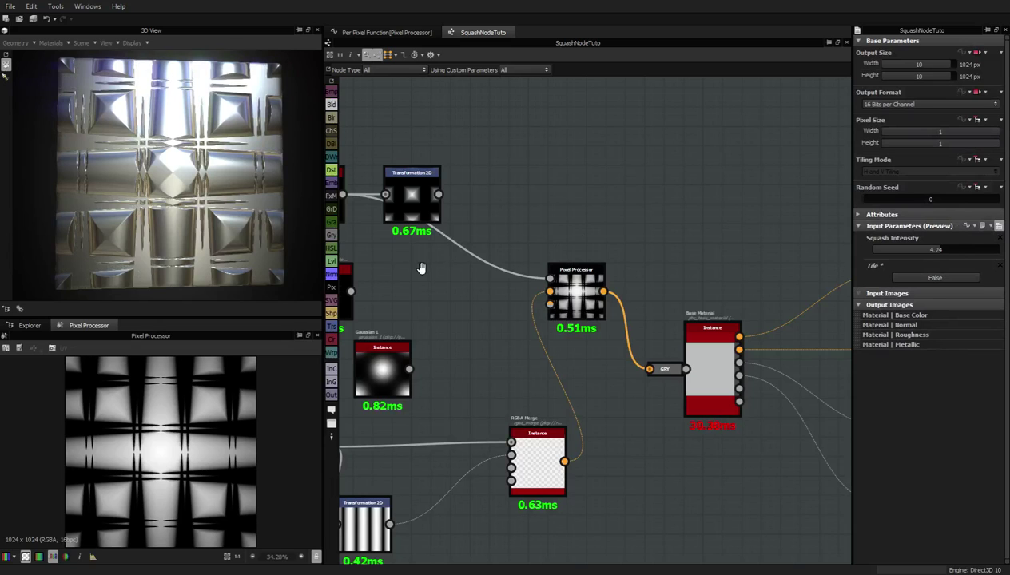
- Move the upper Transformation 2D node up, clear of the link between the shape and the Pixel Processor
{"action": "scroll", "coordinate": [423, 271], "scroll_direction": "down", "scroll_amount": 3}
{"action": "middle_click_drag", "start_coordinate": [421, 257], "coordinate": [558, 350]}
{"action": "scroll", "coordinate": [557, 350], "scroll_direction": "up", "scroll_amount": 4}
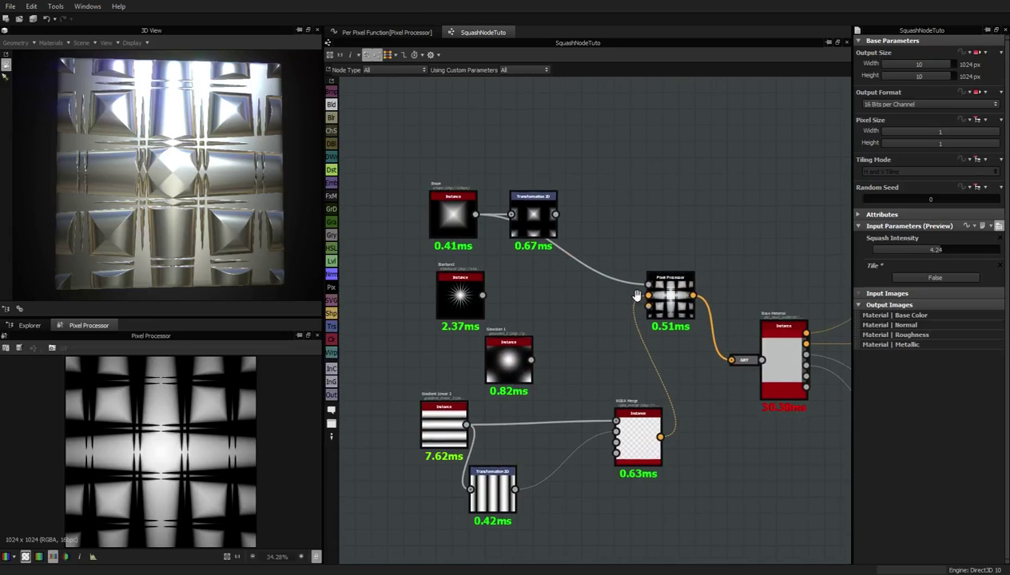
{"action": "left_click_drag", "start_coordinate": [499, 228], "coordinate": [516, 194]}
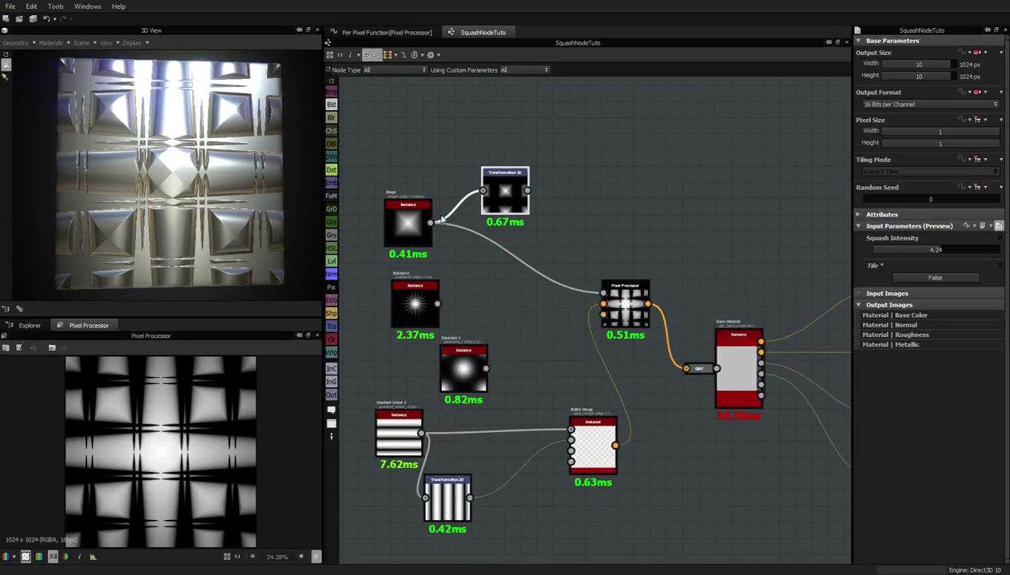
- Delete the Transformation 2D node connected to the shape at the upper part of the graph
{"action": "left_click", "coordinate": [502, 189]}
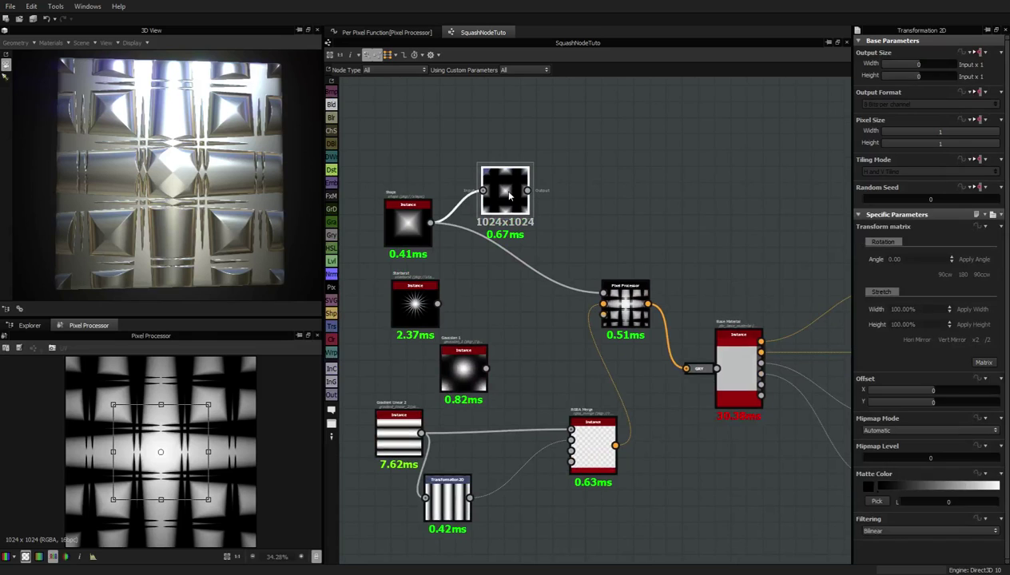
{"action": "key", "text": "Delete"}
{"action": "scroll", "coordinate": [559, 254], "scroll_direction": "down", "scroll_amount": 2}
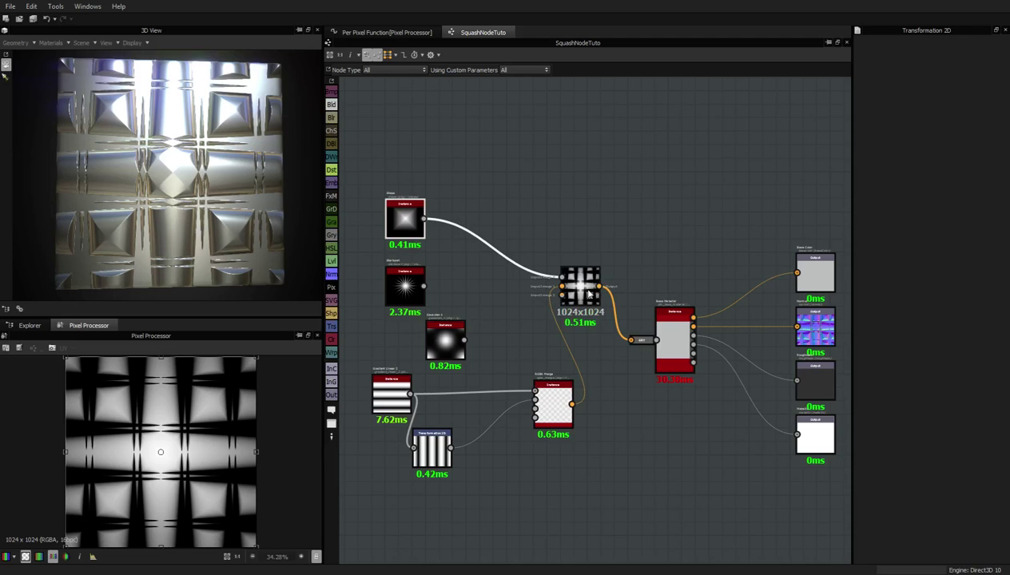
- Preview the graph's input parameters and set Squash Intensity to 1
{"action": "left_click", "coordinate": [639, 222]}
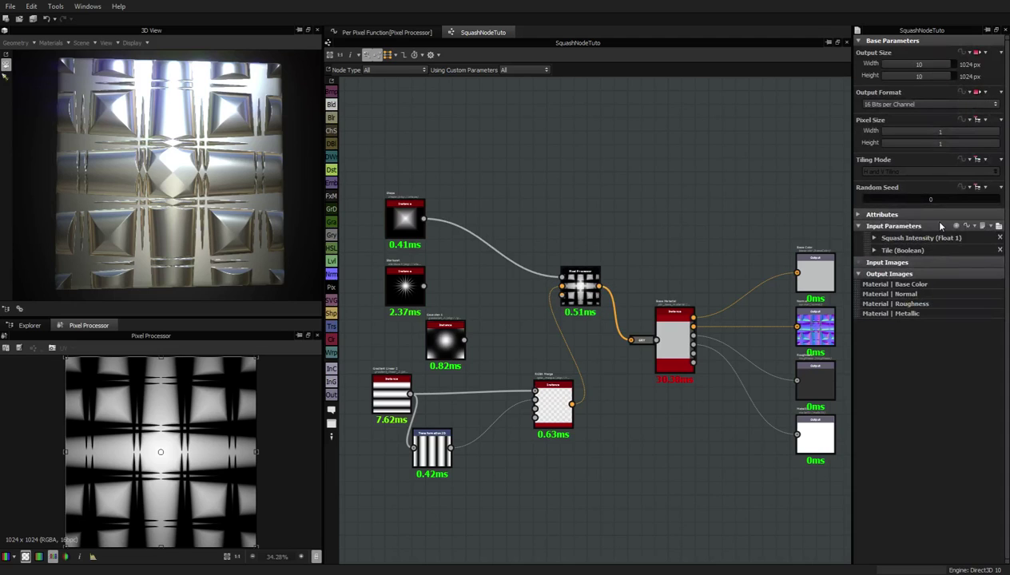
{"action": "left_click", "coordinate": [998, 226]}
{"action": "mouse_move", "coordinate": [941, 250]}
{"action": "left_mouse_down"}
{"action": "mouse_move", "coordinate": [852, 246]}
{"action": "mouse_move", "coordinate": [936, 255]}
{"action": "left_mouse_up"}
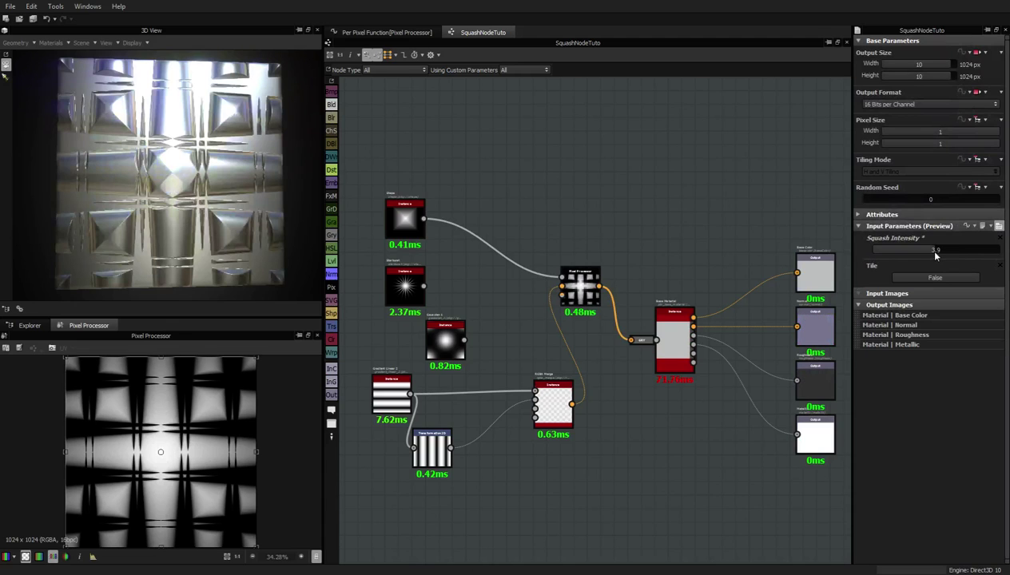
{"action": "double_click", "coordinate": [938, 250]}
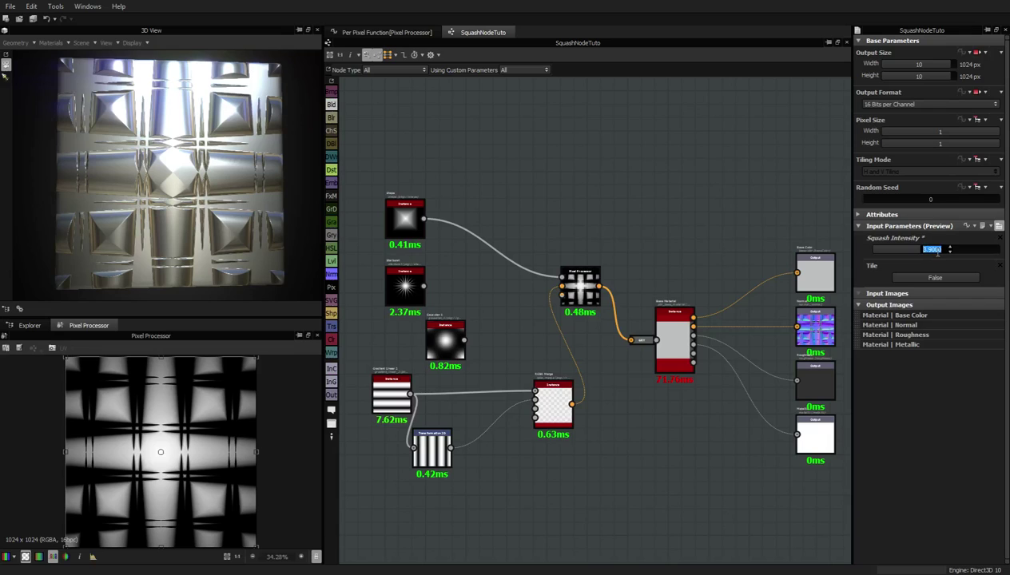
{"action": "type", "text": "1"}
{"action": "key", "text": "Return"}
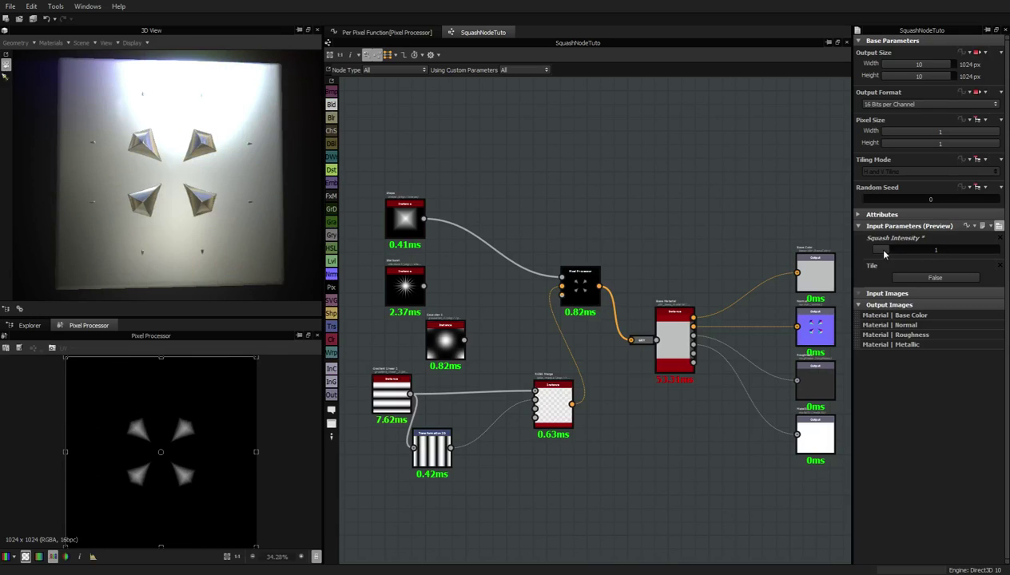
- Raise Squash Intensity to about 1.86 to test the squash effect, and set it back to 1
{"action": "mouse_move", "coordinate": [888, 252]}
{"action": "left_mouse_down"}
{"action": "mouse_move", "coordinate": [871, 256]}
{"action": "mouse_move", "coordinate": [945, 259]}
{"action": "mouse_move", "coordinate": [903, 258]}
{"action": "left_mouse_up"}
{"action": "left_click", "coordinate": [933, 251]}
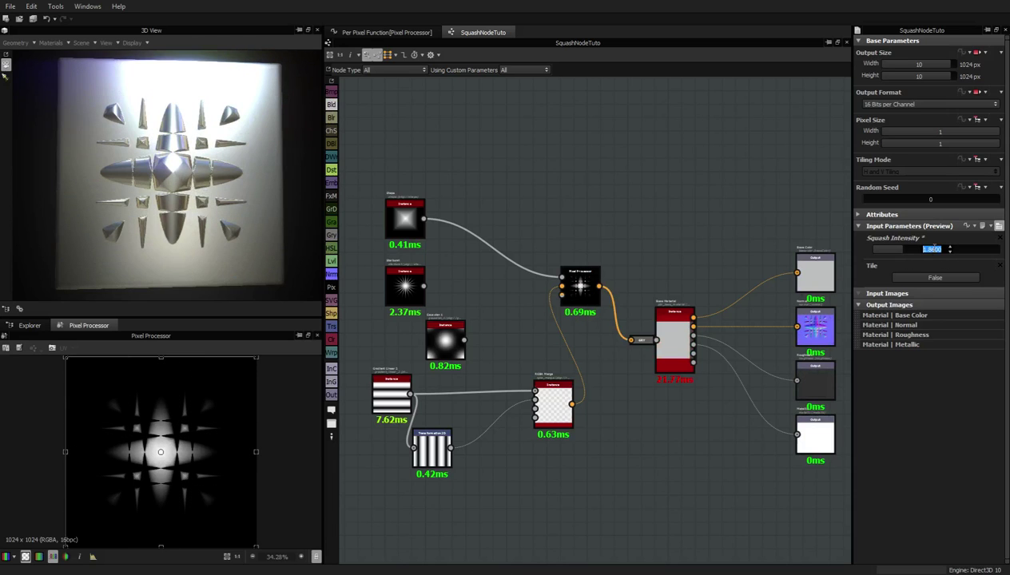
{"action": "type", "text": "1"}
{"action": "key", "text": "Return"}
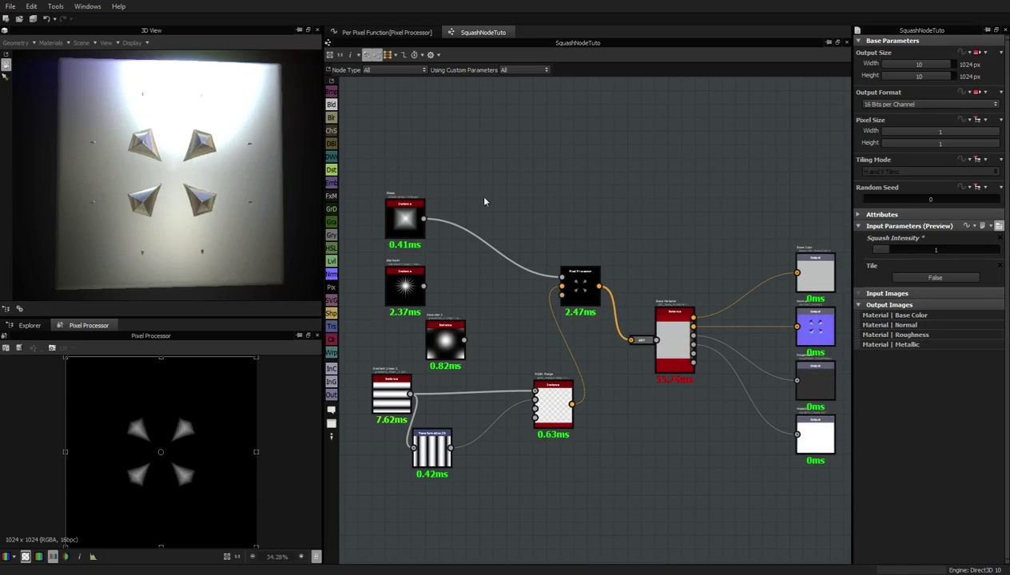
- Delete the old Shape, Starburst and Gaussian 1 source nodes
{"action": "left_click", "coordinate": [412, 209]}
{"action": "key", "text": "Delete"}
{"action": "left_click", "coordinate": [417, 276]}
{"action": "key", "text": "Delete"}
{"action": "left_click", "coordinate": [444, 324]}
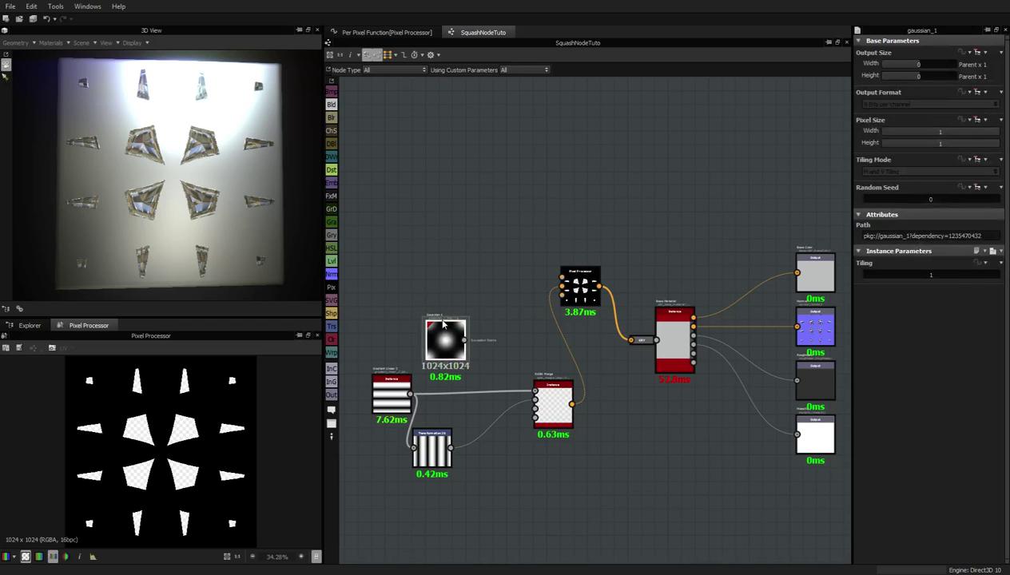
{"action": "key", "text": "Delete"}
- Add a Shape node with Size 0.72 and connect its output to the first input of the Pixel Processor
{"action": "key", "text": "space"}
{"action": "type", "text": "shape"}
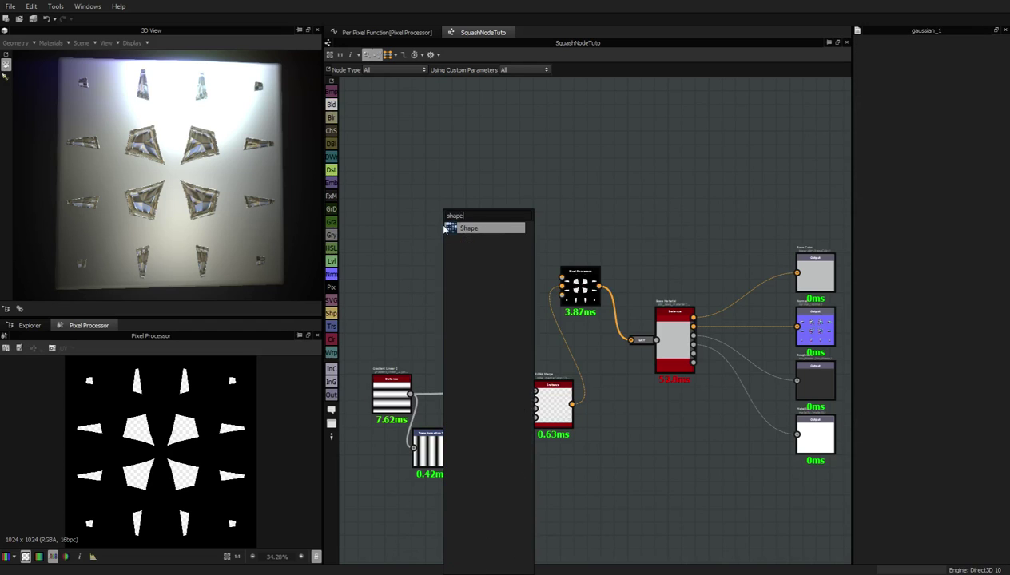
{"action": "key", "text": "Return"}
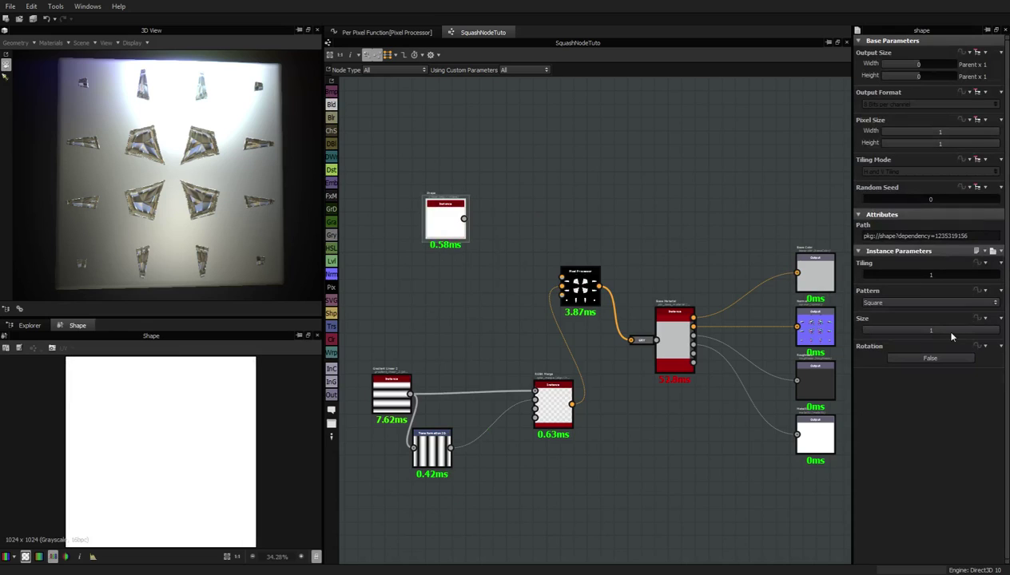
{"action": "left_click", "coordinate": [962, 333]}
{"action": "left_click_drag", "start_coordinate": [463, 218], "coordinate": [562, 278]}
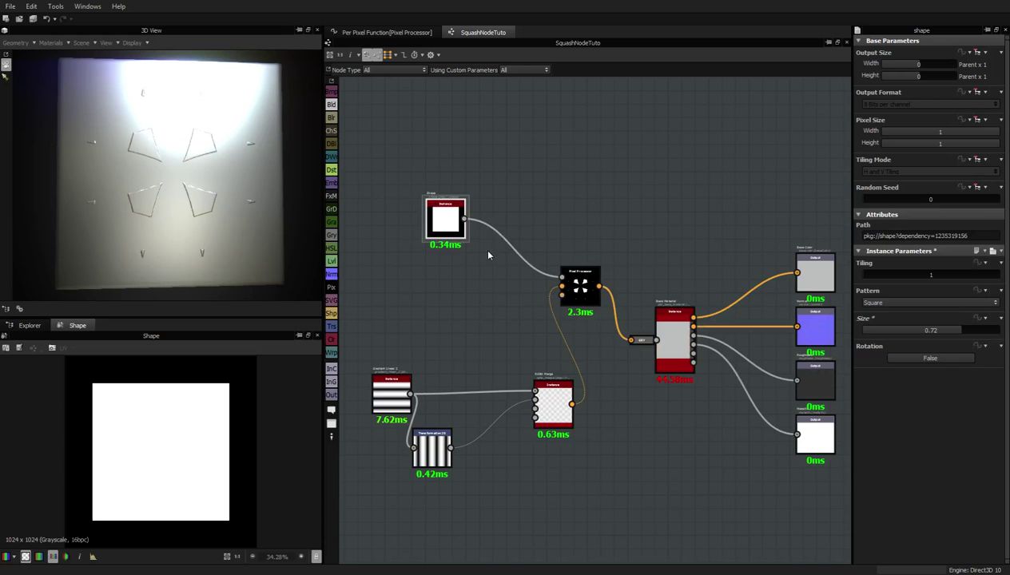
- Show the Pixel Processor's output in the 2D view
{"action": "left_click", "coordinate": [580, 286]}
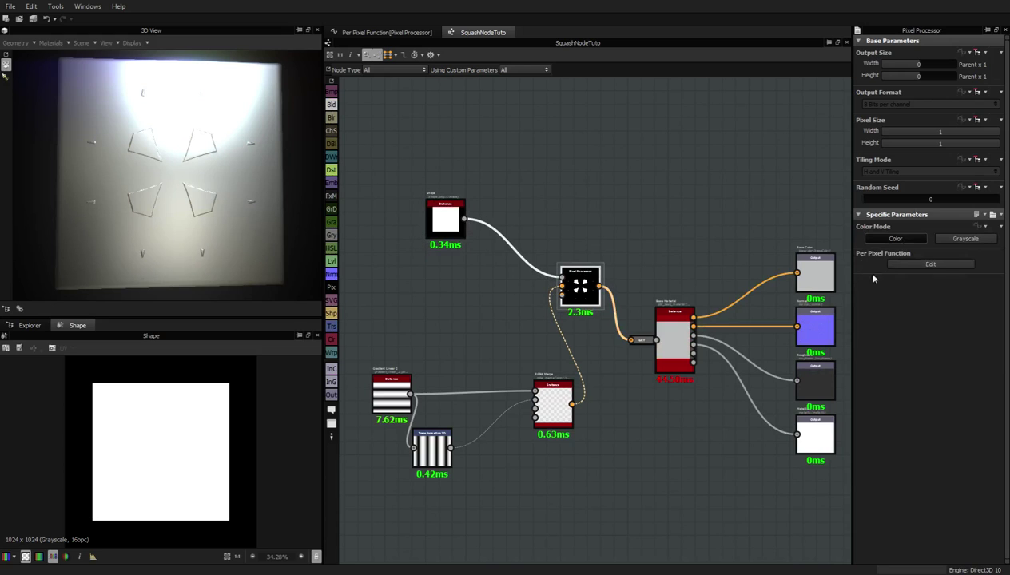
{"action": "double_click", "coordinate": [580, 289]}
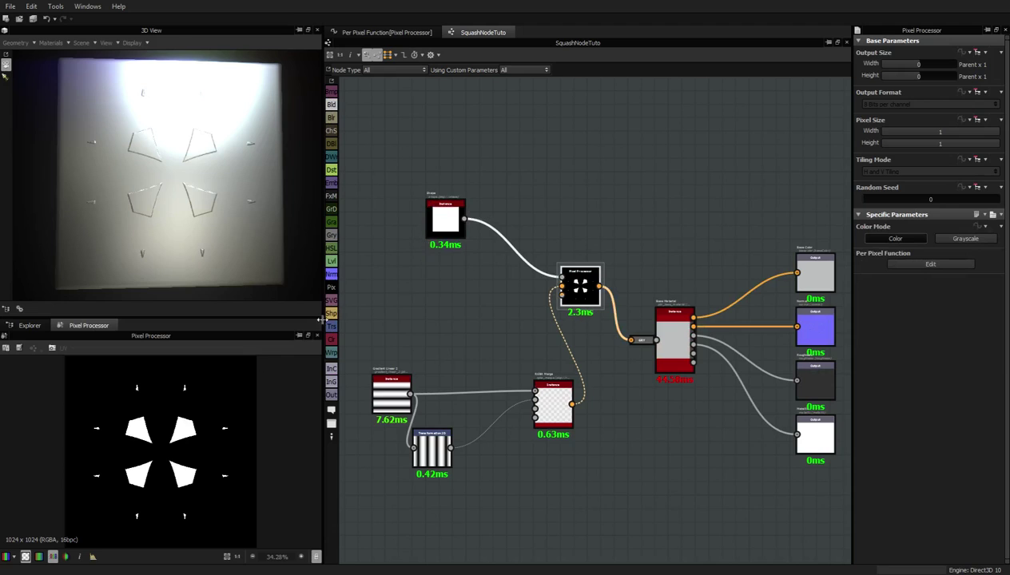
{"action": "middle_click_drag", "start_coordinate": [719, 238], "coordinate": [699, 215]}
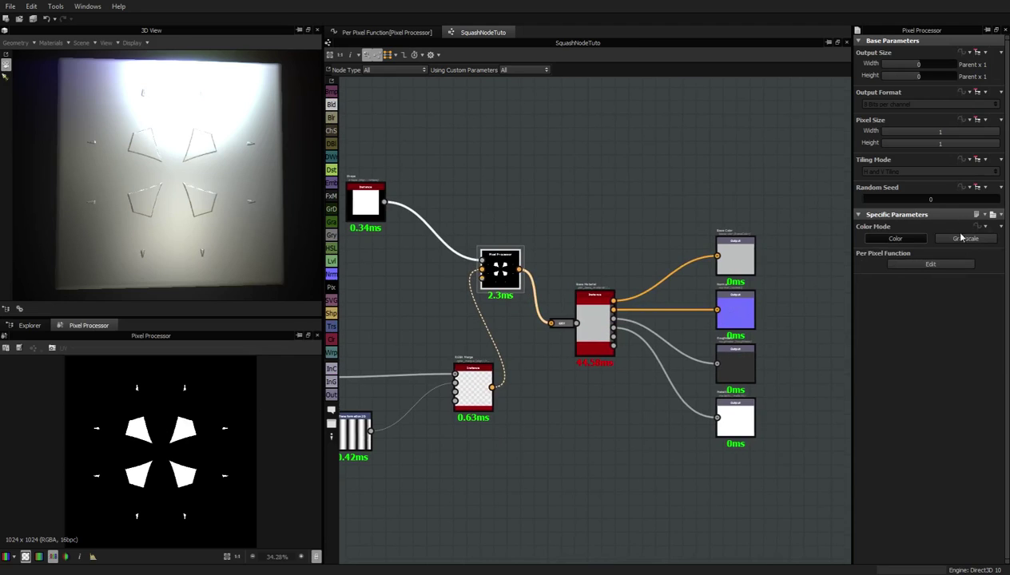
- Preview the graph's input parameters, toggle Tile and leave it at True, and lower Squash Intensity to 0.6
{"action": "left_click", "coordinate": [727, 213]}
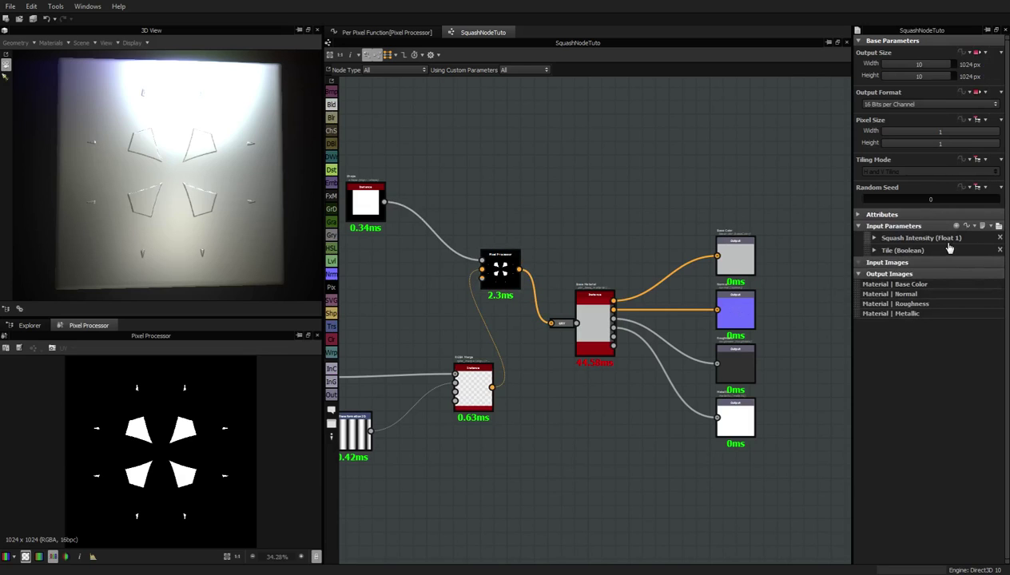
{"action": "left_click", "coordinate": [998, 226]}
{"action": "left_click", "coordinate": [946, 277]}
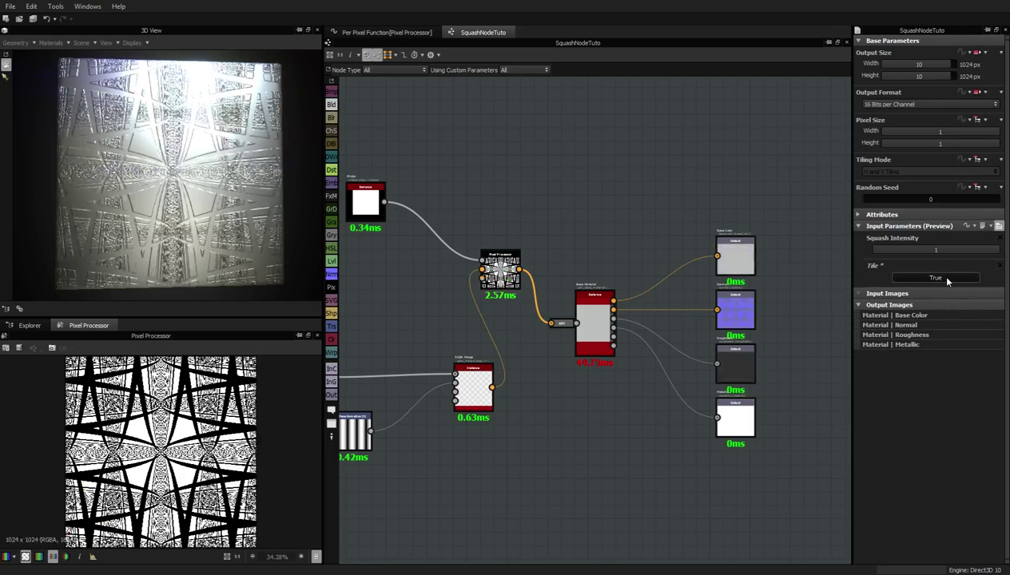
{"action": "left_click", "coordinate": [947, 277]}
{"action": "left_click", "coordinate": [946, 277]}
{"action": "left_click_drag", "start_coordinate": [967, 253], "coordinate": [948, 253]}
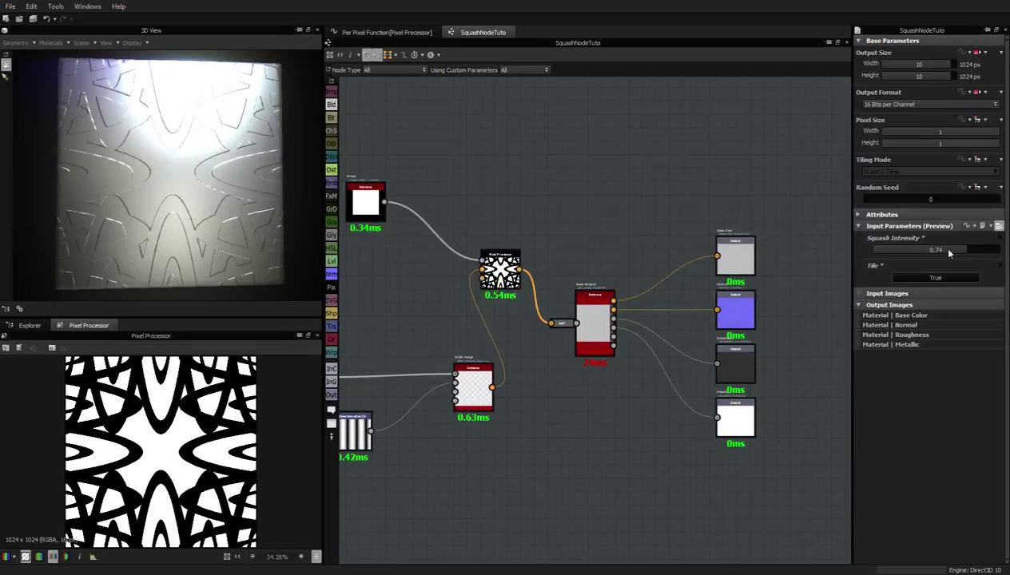
- Toggle Tile repeatedly to compare the tiled and black-bordered output, leave it at False, and display the Base Material node's parameters
{"action": "left_click", "coordinate": [932, 278]}
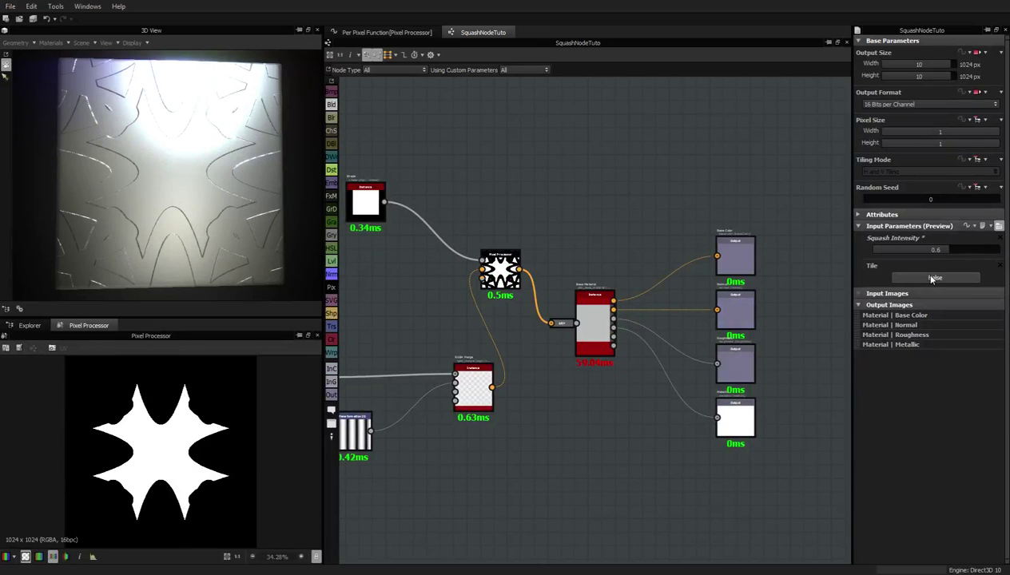
{"action": "left_click", "coordinate": [930, 278]}
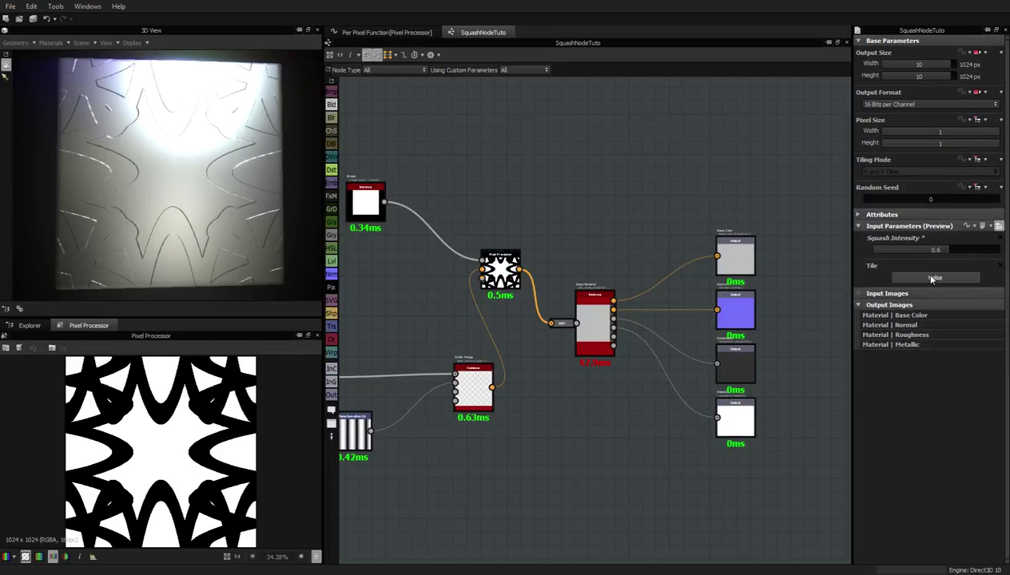
{"action": "left_click", "coordinate": [931, 278]}
{"action": "left_click", "coordinate": [931, 278]}
{"action": "left_click", "coordinate": [930, 278]}
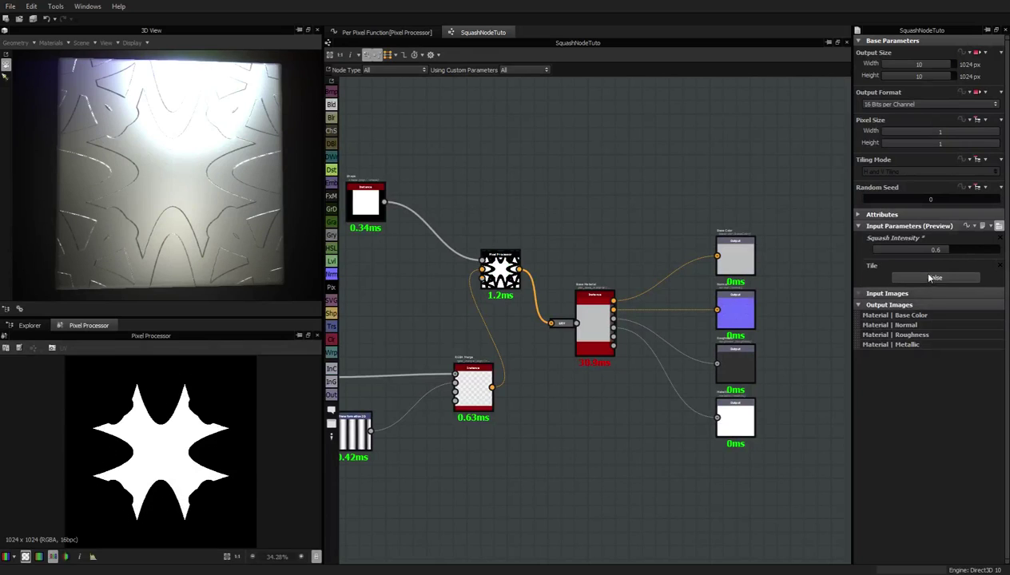
{"action": "scroll", "coordinate": [636, 219], "scroll_direction": "down", "scroll_amount": 2}
{"action": "scroll", "coordinate": [629, 219], "scroll_direction": "up", "scroll_amount": 4}
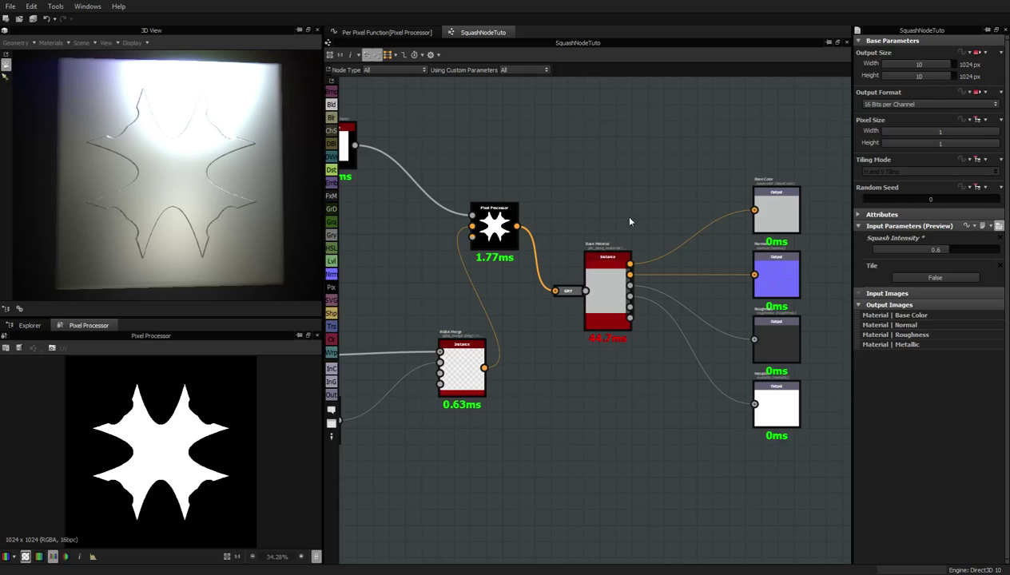
{"action": "left_click", "coordinate": [607, 279]}
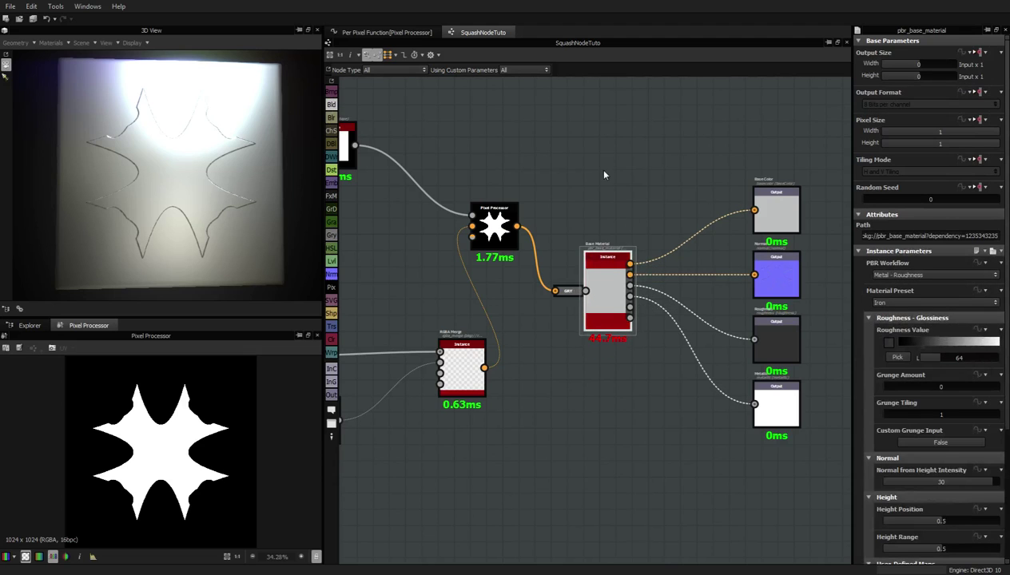
- Open the Per Pixel Function and examine how the two coordinate chains feed the Sample Color and comparison nodes
{"action": "left_click", "coordinate": [369, 34]}
{"action": "middle_click_drag", "start_coordinate": [472, 262], "coordinate": [688, 169]}
{"action": "scroll", "coordinate": [682, 254], "scroll_direction": "up", "scroll_amount": 1}
{"action": "scroll", "coordinate": [665, 223], "scroll_direction": "up", "scroll_amount": 1}
{"action": "middle_click_drag", "start_coordinate": [665, 223], "coordinate": [719, 246]}
{"action": "scroll", "coordinate": [718, 249], "scroll_direction": "down", "scroll_amount": 2}
{"action": "scroll", "coordinate": [714, 286], "scroll_direction": "up", "scroll_amount": 2}
{"action": "middle_click_drag", "start_coordinate": [487, 159], "coordinate": [537, 269]}
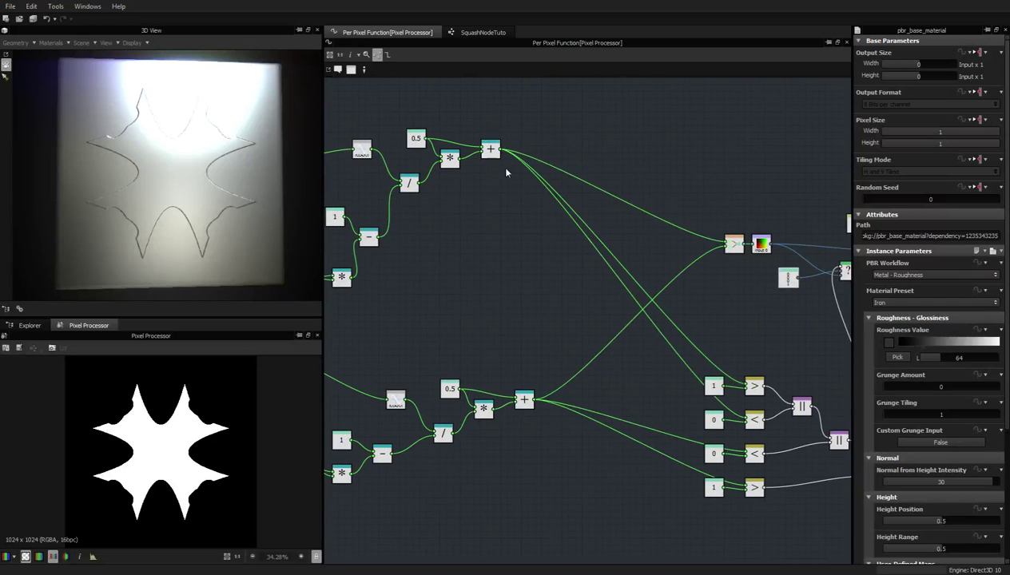
{"action": "middle_click_drag", "start_coordinate": [450, 148], "coordinate": [554, 182]}
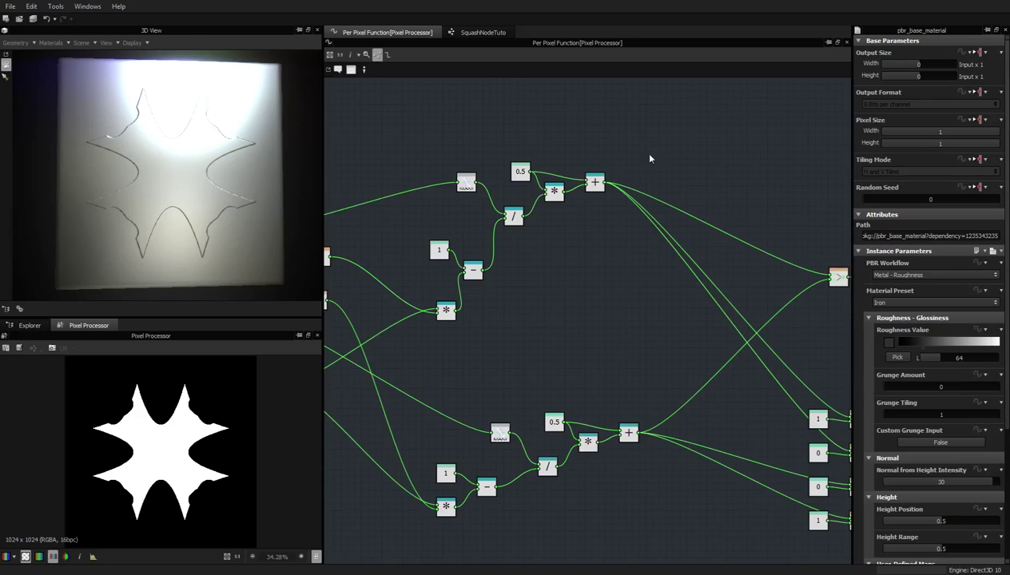
{"action": "middle_click_drag", "start_coordinate": [695, 420], "coordinate": [529, 401]}
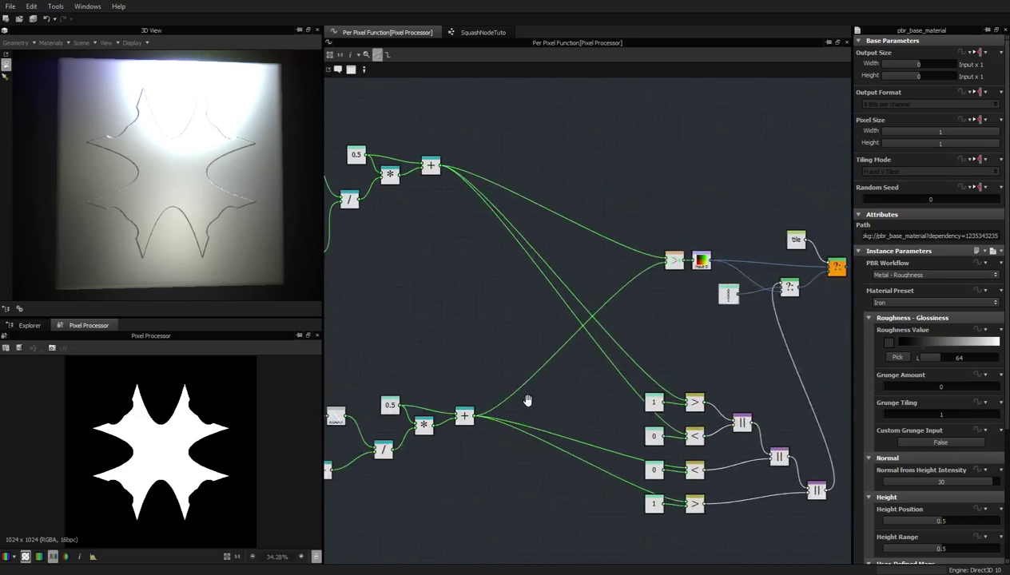
- Examine the greater-than-1 and less-than-0 comparisons and the Or chain that drives the lower If...Else node's condition
{"action": "scroll", "coordinate": [711, 291], "scroll_direction": "up", "scroll_amount": 2}
{"action": "scroll", "coordinate": [670, 239], "scroll_direction": "down", "scroll_amount": 4}
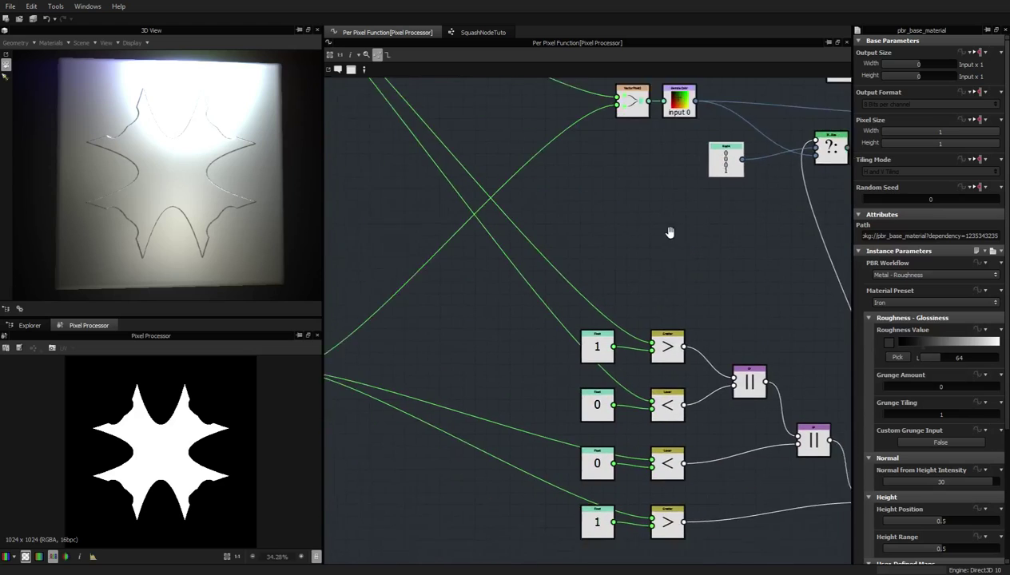
{"action": "scroll", "coordinate": [609, 274], "scroll_direction": "up", "scroll_amount": 5}
{"action": "scroll", "coordinate": [609, 274], "scroll_direction": "down", "scroll_amount": 3}
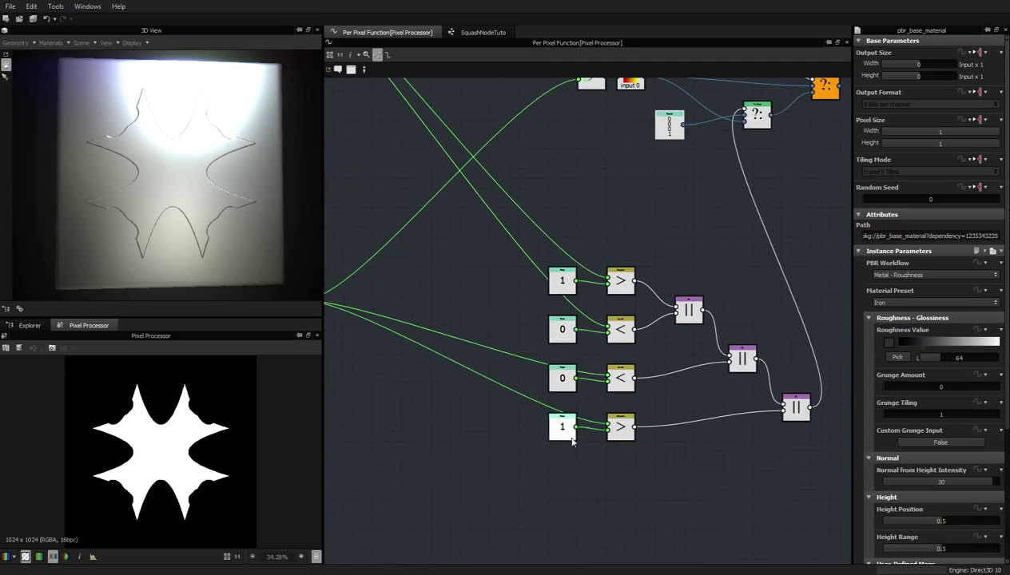
{"action": "middle_click_drag", "start_coordinate": [694, 370], "coordinate": [522, 386]}
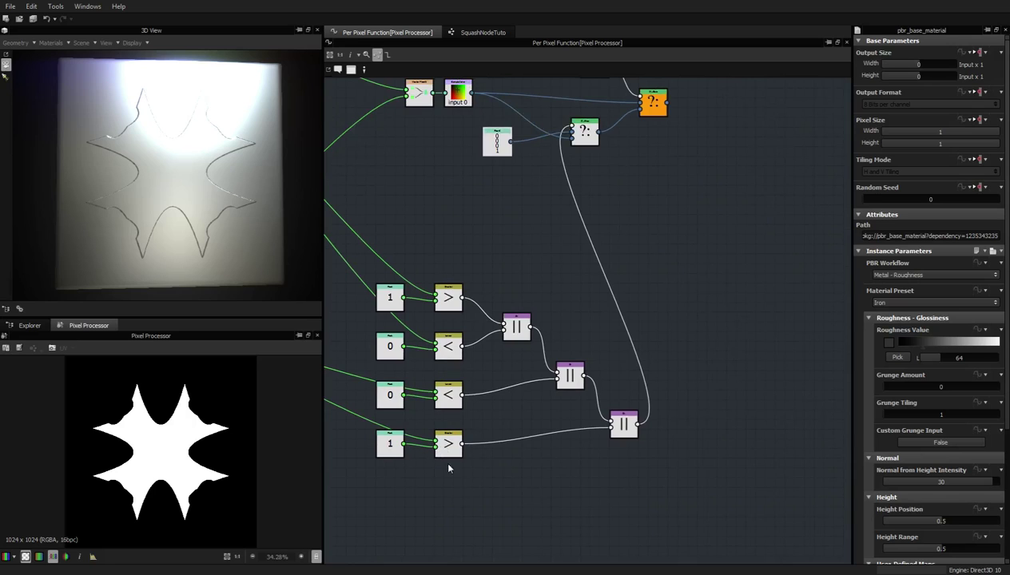
{"action": "middle_click_drag", "start_coordinate": [672, 244], "coordinate": [699, 504]}
{"action": "scroll", "coordinate": [655, 400], "scroll_direction": "up", "scroll_amount": 4}
{"action": "scroll", "coordinate": [707, 334], "scroll_direction": "down", "scroll_amount": 1}
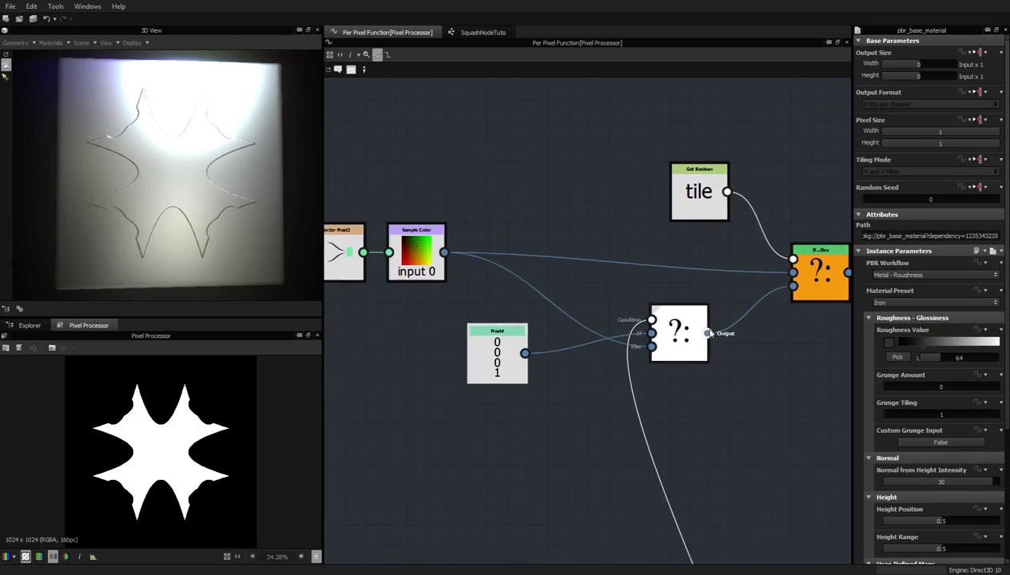
- Examine the Float4 constant, the Sample Color node and the tile-driven If...Else output node with their links
{"action": "left_click", "coordinate": [492, 358]}
{"action": "scroll", "coordinate": [491, 358], "scroll_direction": "up", "scroll_amount": 3}
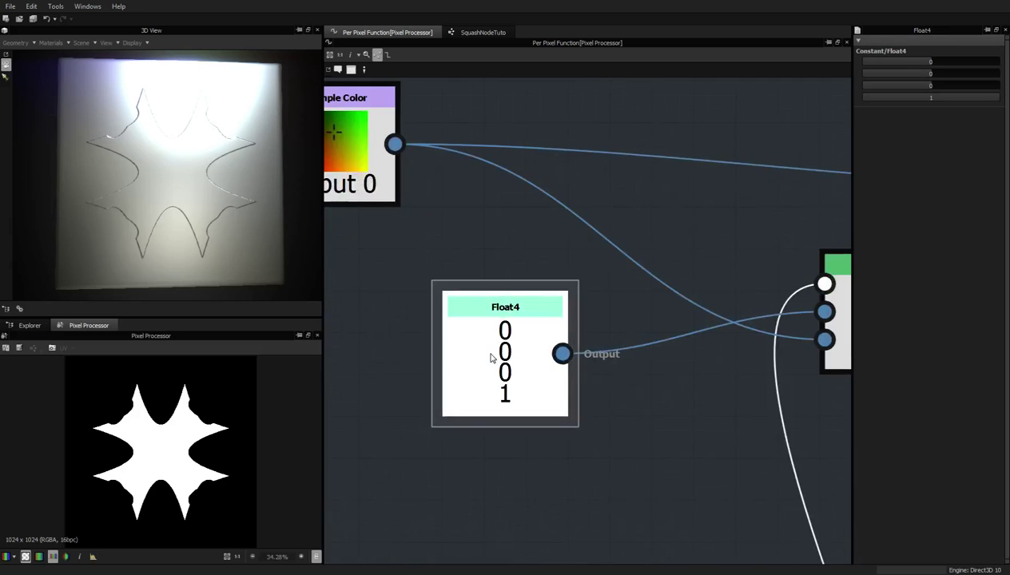
{"action": "scroll", "coordinate": [491, 358], "scroll_direction": "down", "scroll_amount": 3}
{"action": "middle_click_drag", "start_coordinate": [653, 296], "coordinate": [398, 317]}
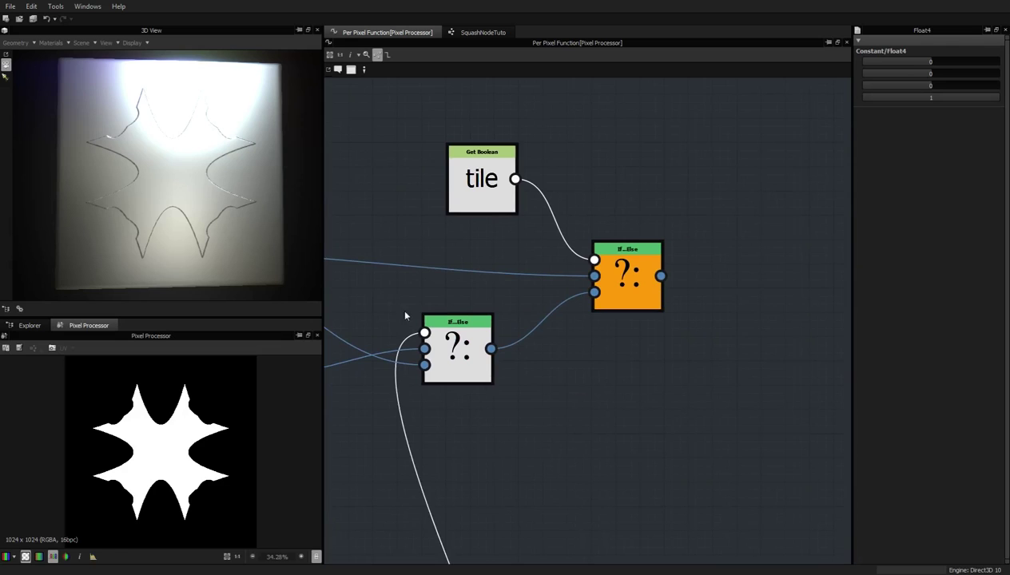
{"action": "middle_click_drag", "start_coordinate": [478, 308], "coordinate": [745, 302]}
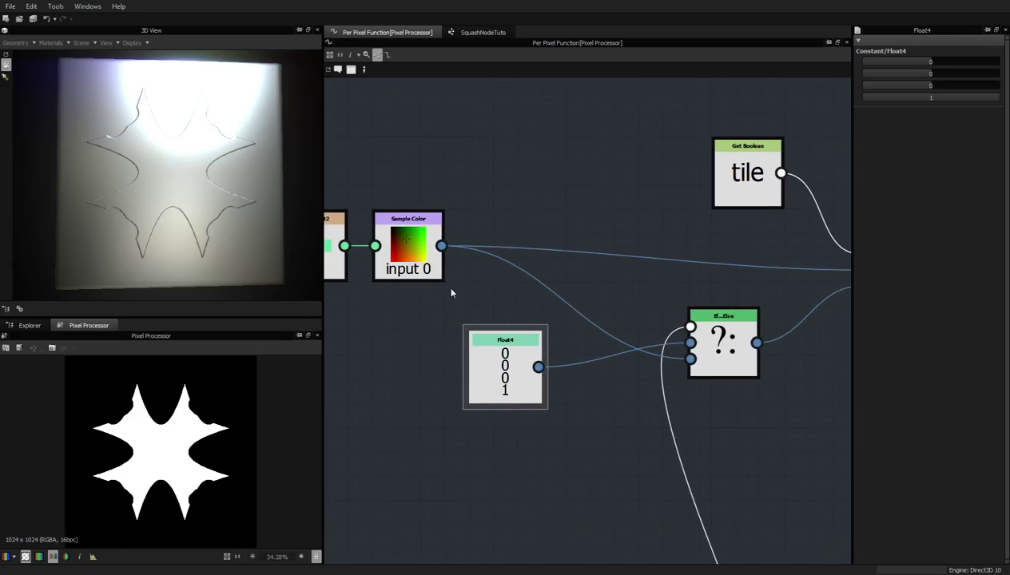
{"action": "left_click", "coordinate": [404, 237]}
{"action": "middle_click_drag", "start_coordinate": [415, 227], "coordinate": [570, 264]}
{"action": "scroll", "coordinate": [589, 268], "scroll_direction": "up", "scroll_amount": 4}
{"action": "scroll", "coordinate": [588, 267], "scroll_direction": "down", "scroll_amount": 5}
{"action": "middle_click_drag", "start_coordinate": [731, 254], "coordinate": [445, 270]}
{"action": "scroll", "coordinate": [539, 251], "scroll_direction": "up", "scroll_amount": 3}
{"action": "middle_click_drag", "start_coordinate": [604, 258], "coordinate": [531, 279]}
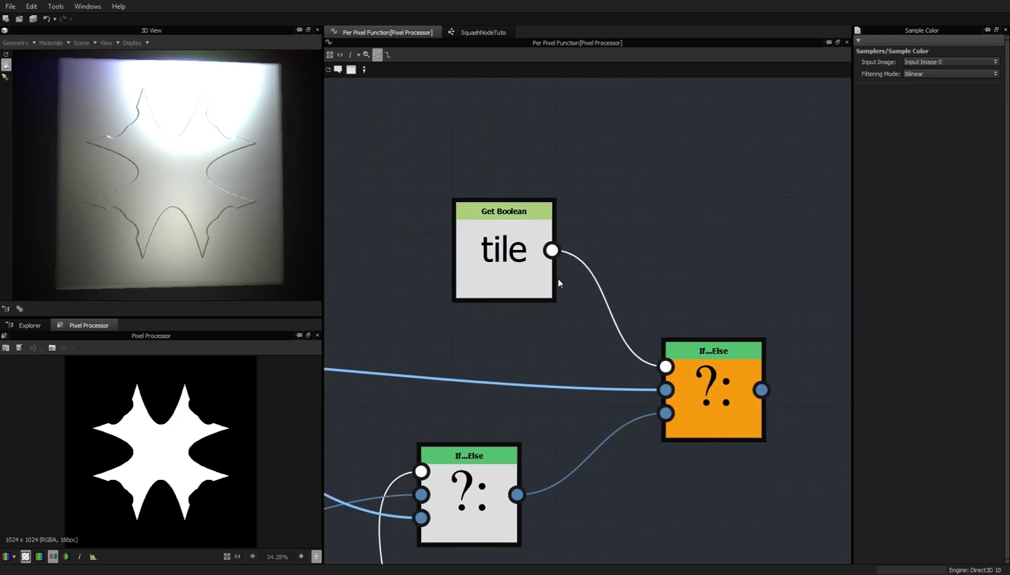
{"action": "scroll", "coordinate": [579, 194], "scroll_direction": "down", "scroll_amount": 2}
{"action": "scroll", "coordinate": [579, 195], "scroll_direction": "down", "scroll_amount": 1}
{"action": "left_click", "coordinate": [684, 312]}
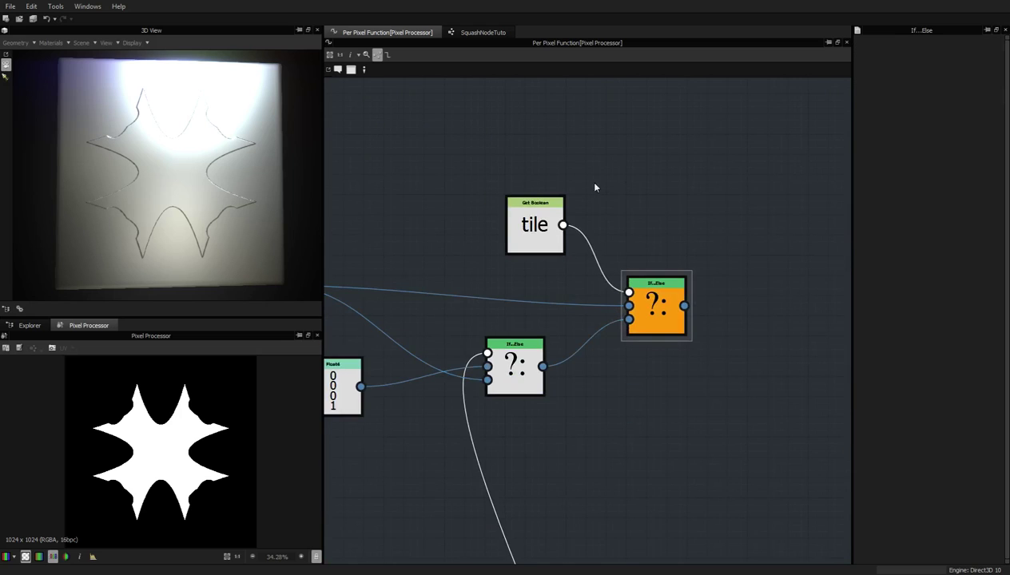
- Examine the tile Get Boolean node, then the Sample Color node and its links to both If...Else nodes
{"action": "left_click", "coordinate": [530, 250]}
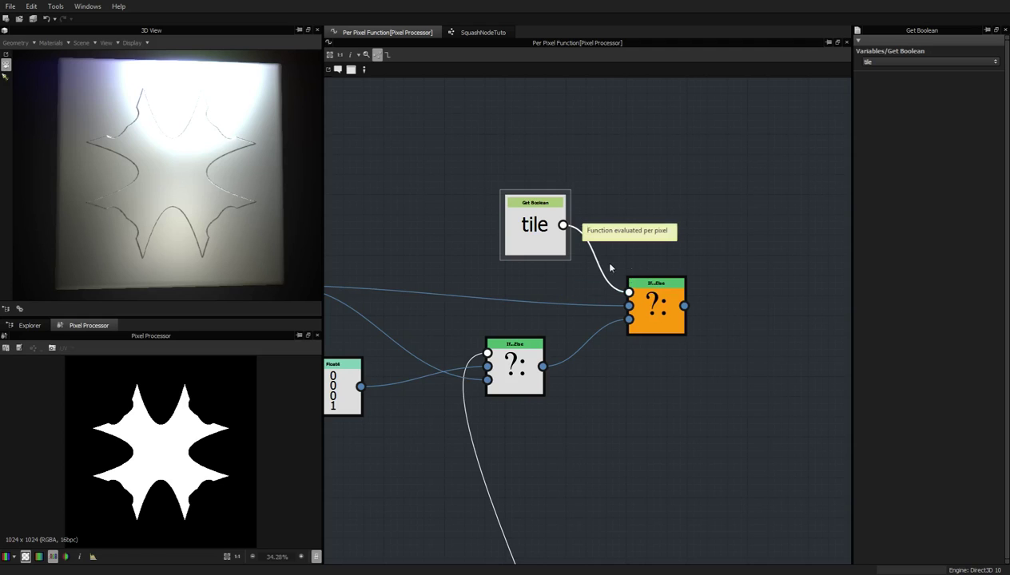
{"action": "scroll", "coordinate": [388, 280], "scroll_direction": "down", "scroll_amount": 1}
{"action": "middle_click_drag", "start_coordinate": [379, 264], "coordinate": [539, 266]}
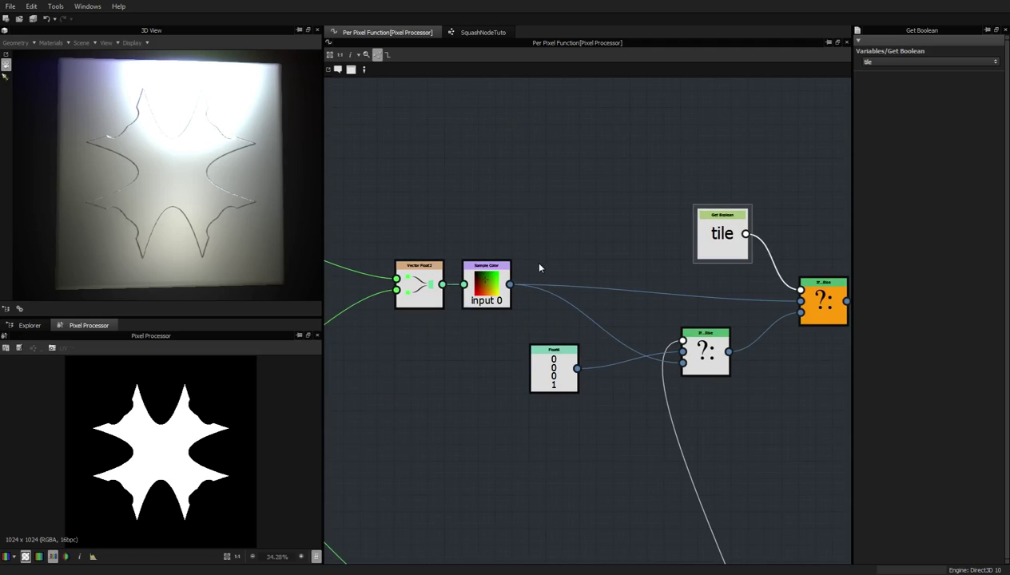
{"action": "left_click", "coordinate": [491, 278]}
{"action": "scroll", "coordinate": [491, 277], "scroll_direction": "up", "scroll_amount": 3}
{"action": "scroll", "coordinate": [551, 299], "scroll_direction": "down", "scroll_amount": 2}
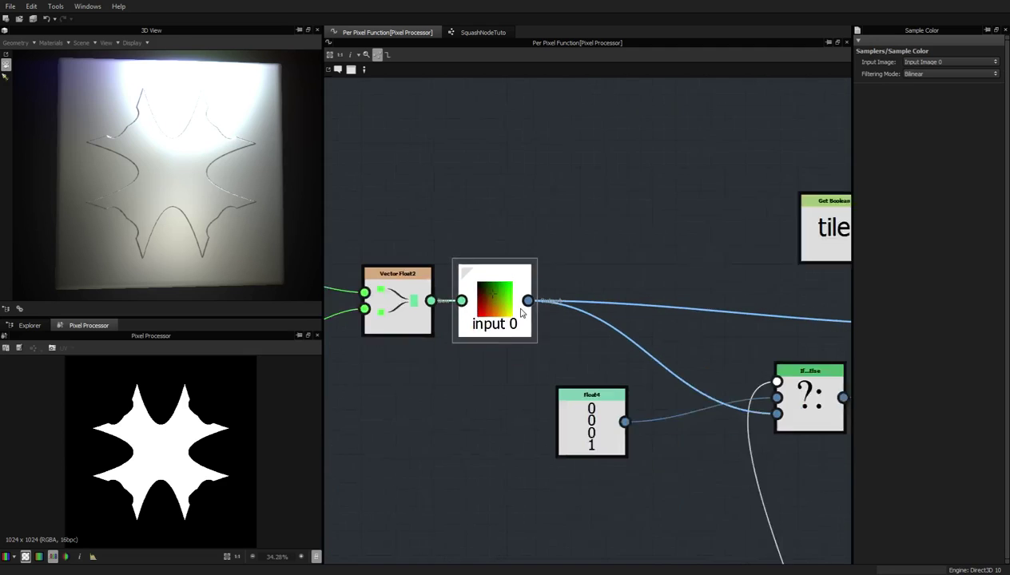
{"action": "scroll", "coordinate": [639, 300], "scroll_direction": "down", "scroll_amount": 1}
{"action": "scroll", "coordinate": [612, 295], "scroll_direction": "down", "scroll_amount": 2}
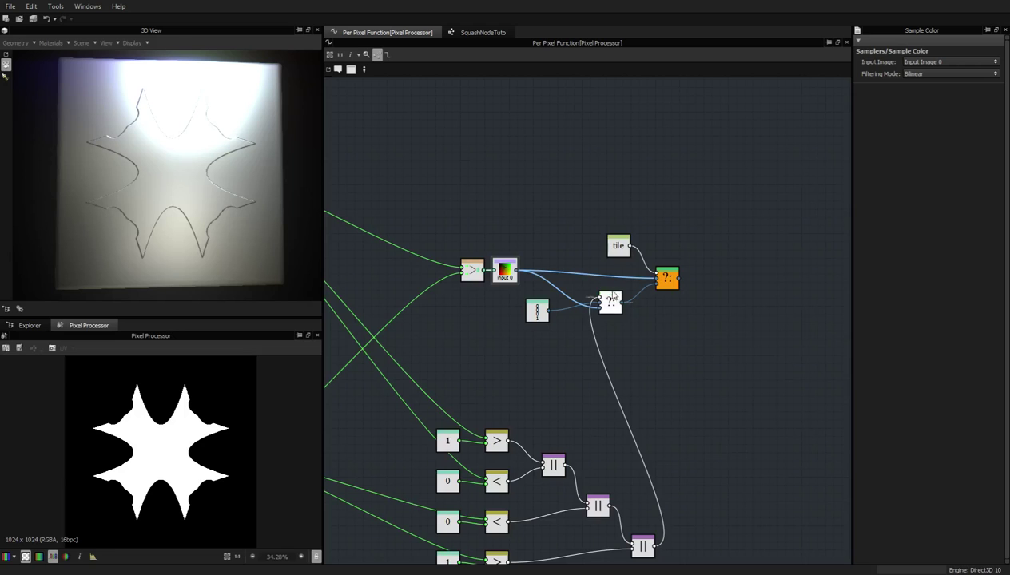
- Examine the comparison and Or nodes together with the overall layout of the per-pixel function
{"action": "middle_click_drag", "start_coordinate": [454, 502], "coordinate": [540, 358]}
{"action": "scroll", "coordinate": [555, 358], "scroll_direction": "up", "scroll_amount": 5}
{"action": "scroll", "coordinate": [613, 358], "scroll_direction": "down", "scroll_amount": 3}
{"action": "scroll", "coordinate": [593, 393], "scroll_direction": "down", "scroll_amount": 6}
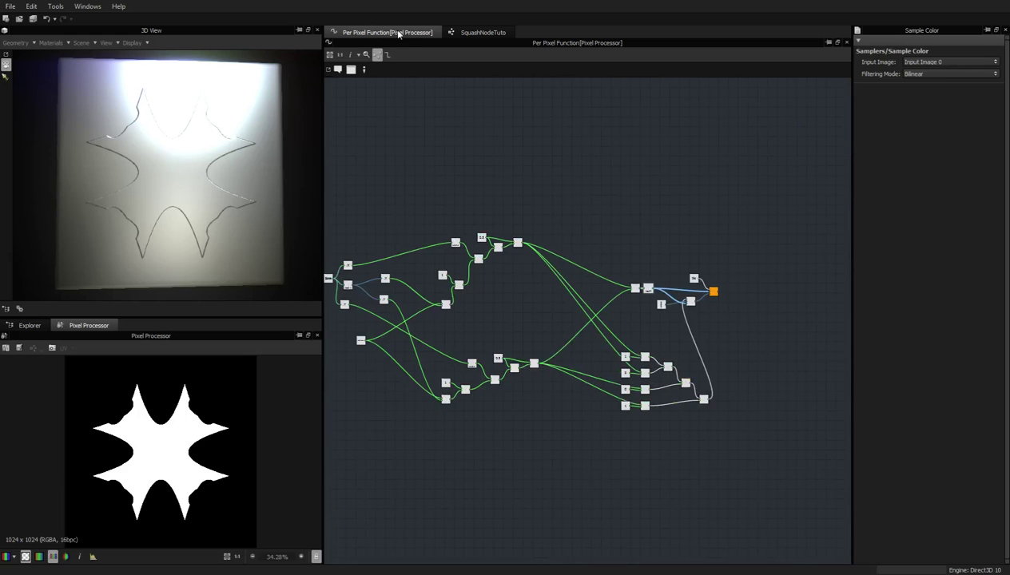
- Return to the SquashNodeTuto graph and display the graph's own parameters, including its input parameters
{"action": "left_click", "coordinate": [478, 33]}
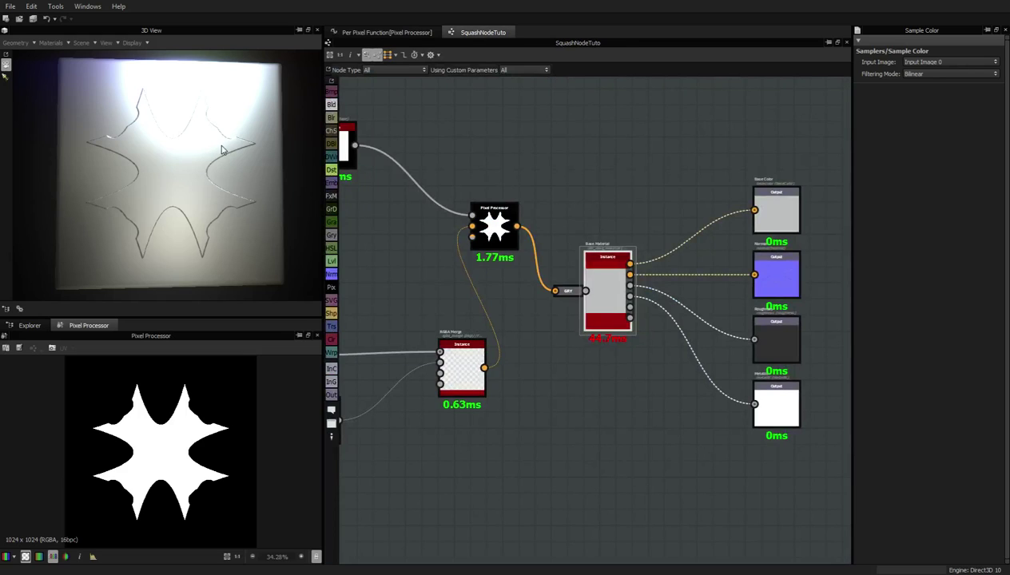
{"action": "left_click", "coordinate": [406, 33]}
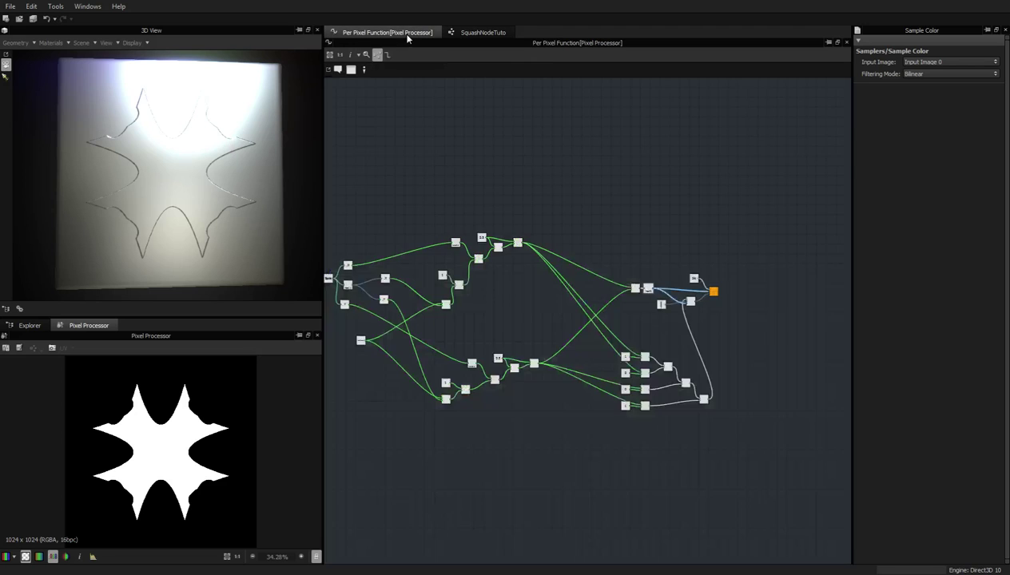
{"action": "left_click", "coordinate": [478, 33]}
{"action": "scroll", "coordinate": [557, 176], "scroll_direction": "down", "scroll_amount": 3}
{"action": "left_click", "coordinate": [558, 176]}
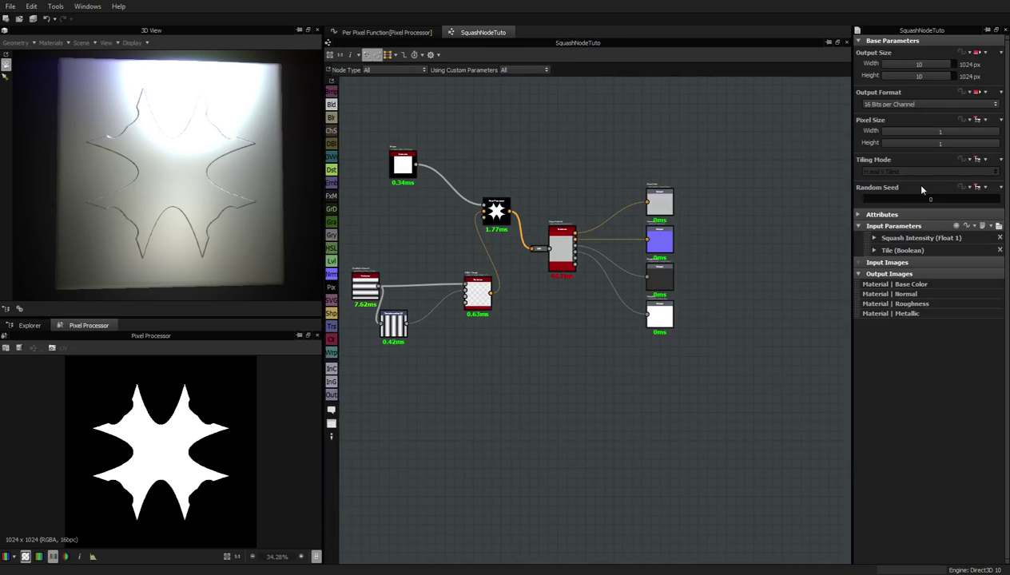
- Examine how the shape, gradient, Transformation 2D and RGBA Merge nodes feed the Pixel Processor and Base Material
{"action": "middle_click_drag", "start_coordinate": [425, 266], "coordinate": [593, 206]}
{"action": "scroll", "coordinate": [536, 281], "scroll_direction": "up", "scroll_amount": 4}
{"action": "scroll", "coordinate": [565, 297], "scroll_direction": "down", "scroll_amount": 1}
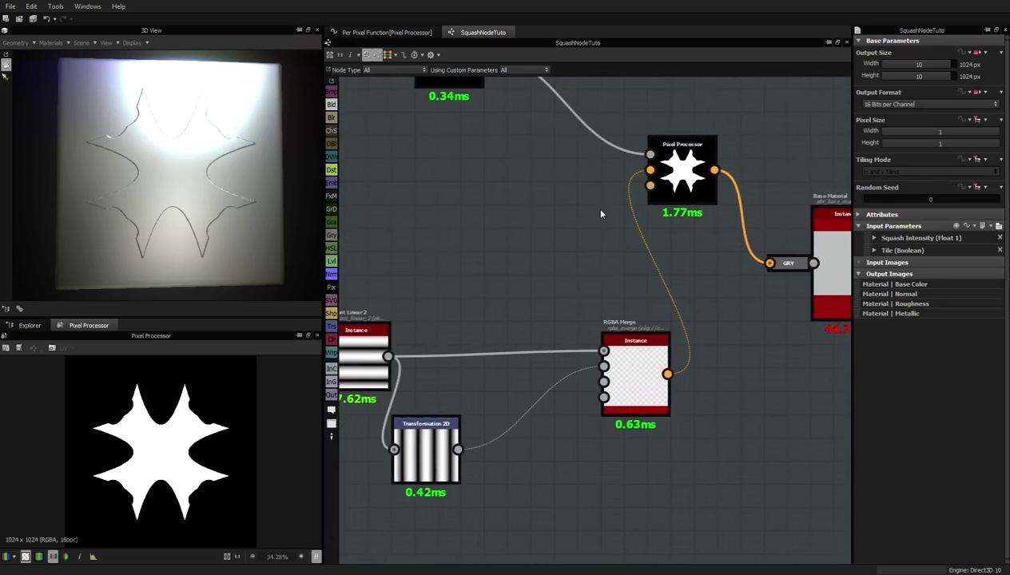
{"action": "scroll", "coordinate": [569, 228], "scroll_direction": "down", "scroll_amount": 2}
{"action": "middle_click_drag", "start_coordinate": [542, 280], "coordinate": [535, 295]}
{"action": "scroll", "coordinate": [534, 295], "scroll_direction": "up", "scroll_amount": 1}
{"action": "scroll", "coordinate": [534, 294], "scroll_direction": "down", "scroll_amount": 1}
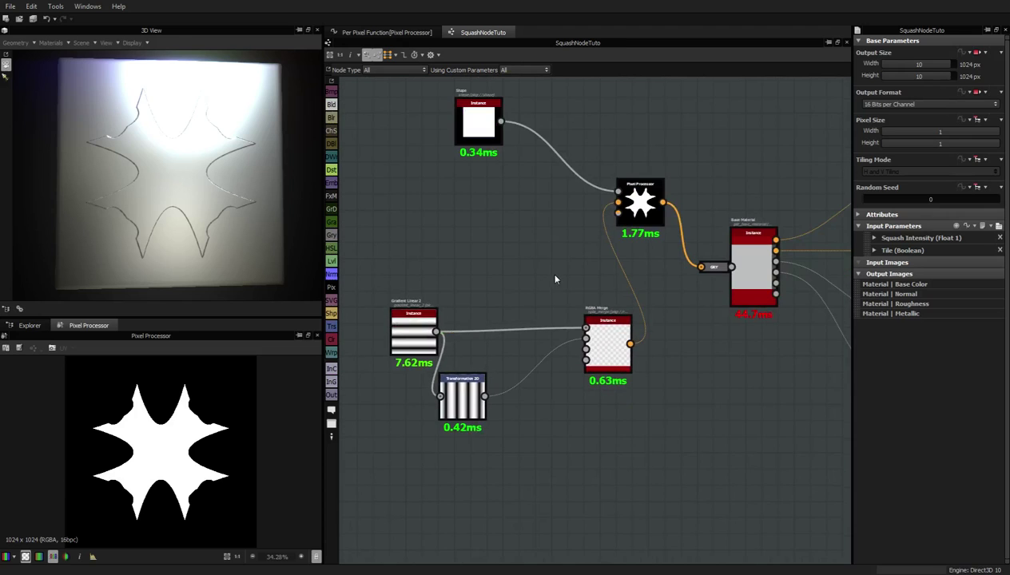
{"action": "scroll", "coordinate": [735, 163], "scroll_direction": "down", "scroll_amount": 2}
{"action": "middle_click_drag", "start_coordinate": [735, 162], "coordinate": [614, 196]}
{"action": "scroll", "coordinate": [582, 209], "scroll_direction": "down", "scroll_amount": 1}
{"action": "scroll", "coordinate": [614, 196], "scroll_direction": "up", "scroll_amount": 1}
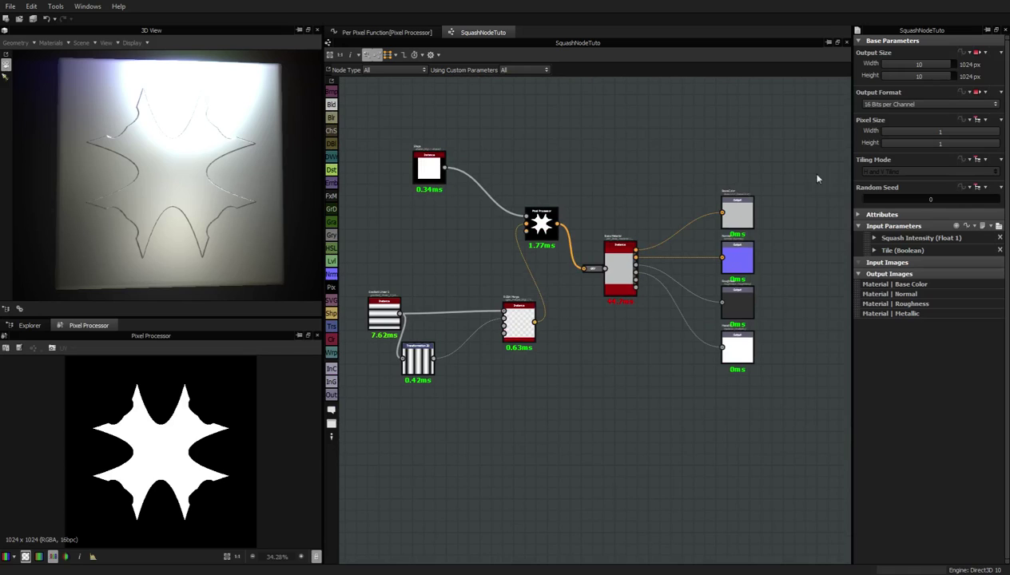
{"action": "scroll", "coordinate": [723, 368], "scroll_direction": "up", "scroll_amount": 2}
{"action": "scroll", "coordinate": [725, 371], "scroll_direction": "down", "scroll_amount": 2}
{"action": "middle_click_drag", "start_coordinate": [662, 299], "coordinate": [659, 405]}
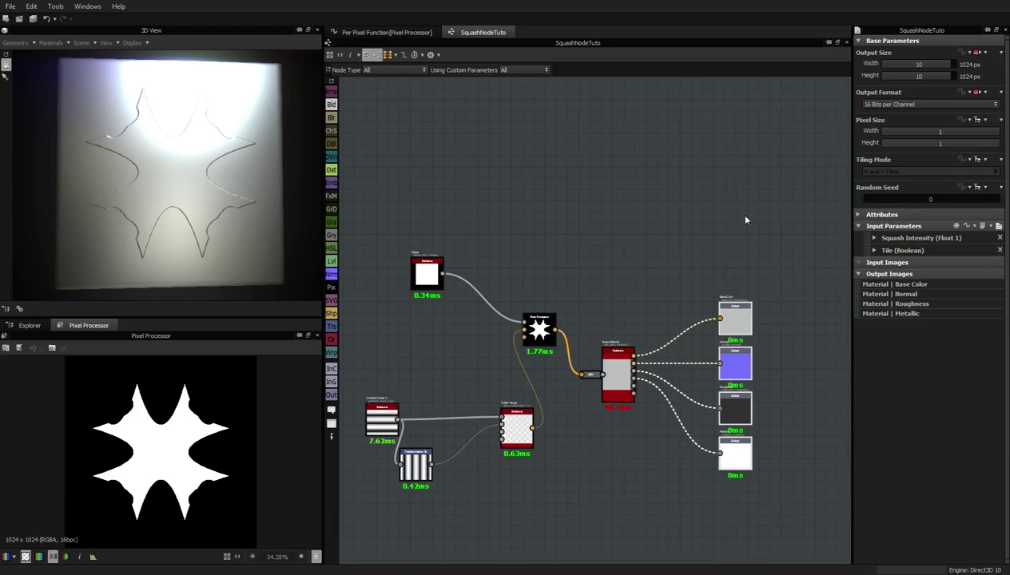
{"action": "middle_click_drag", "start_coordinate": [571, 288], "coordinate": [654, 223]}
{"action": "middle_click_drag", "start_coordinate": [757, 160], "coordinate": [686, 203]}
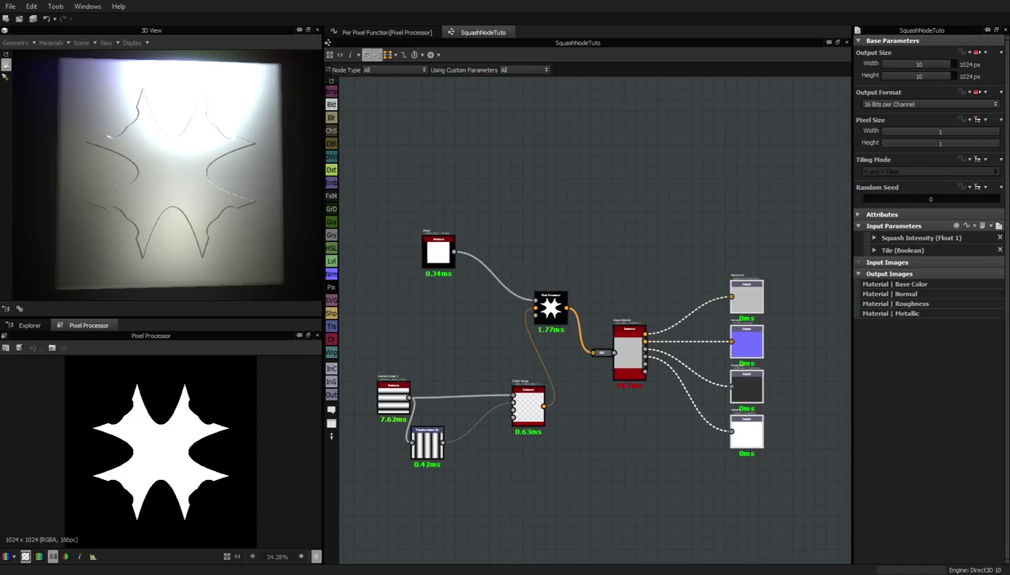